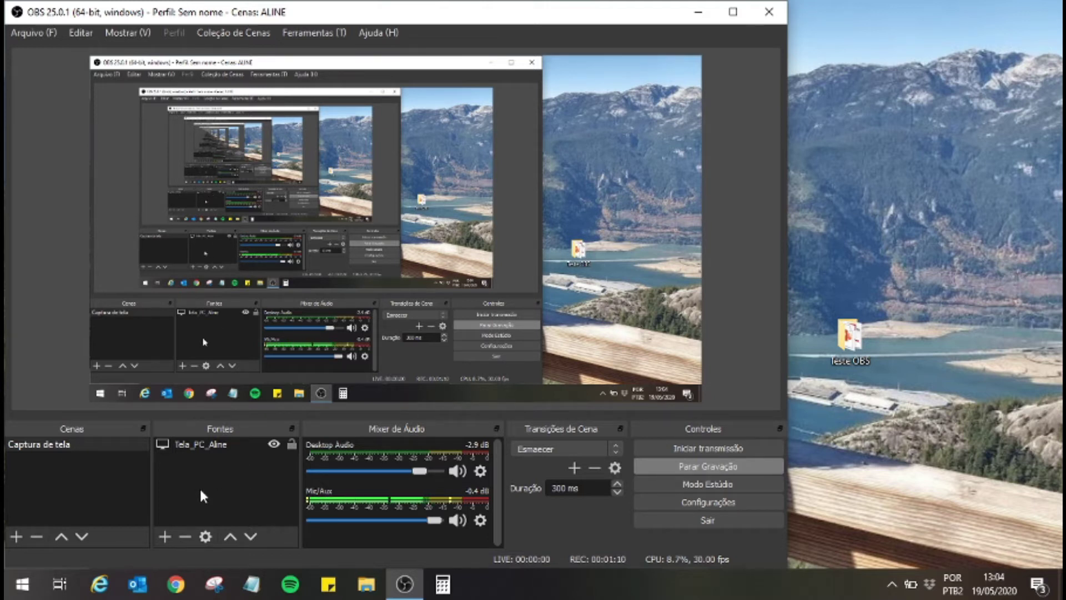
Try to add a new scene named Apresentação
left_click(196, 446)
left_click(15, 534)
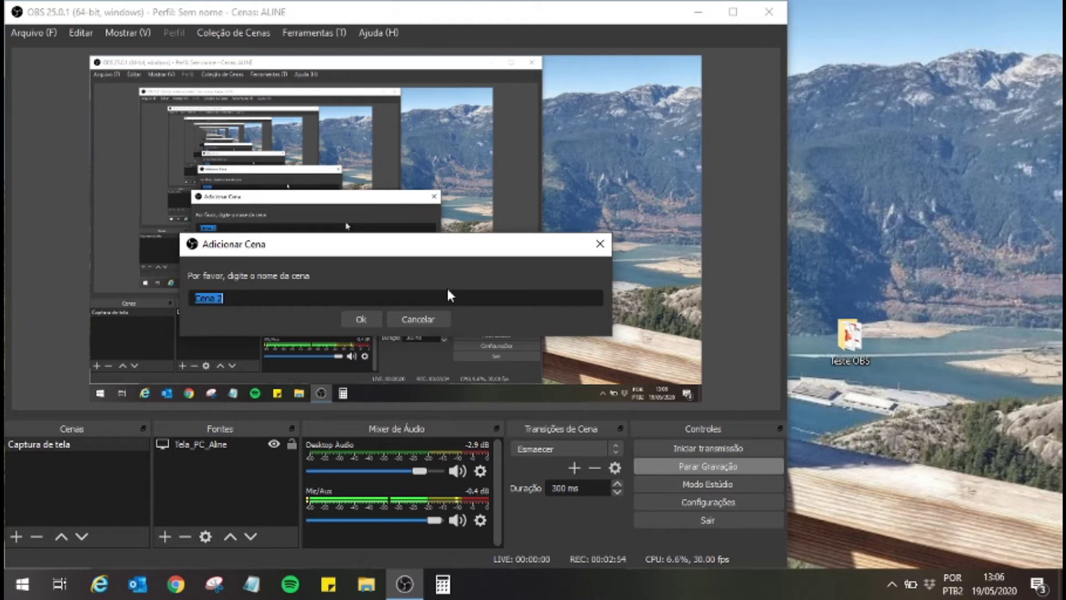
type("Aprenta")
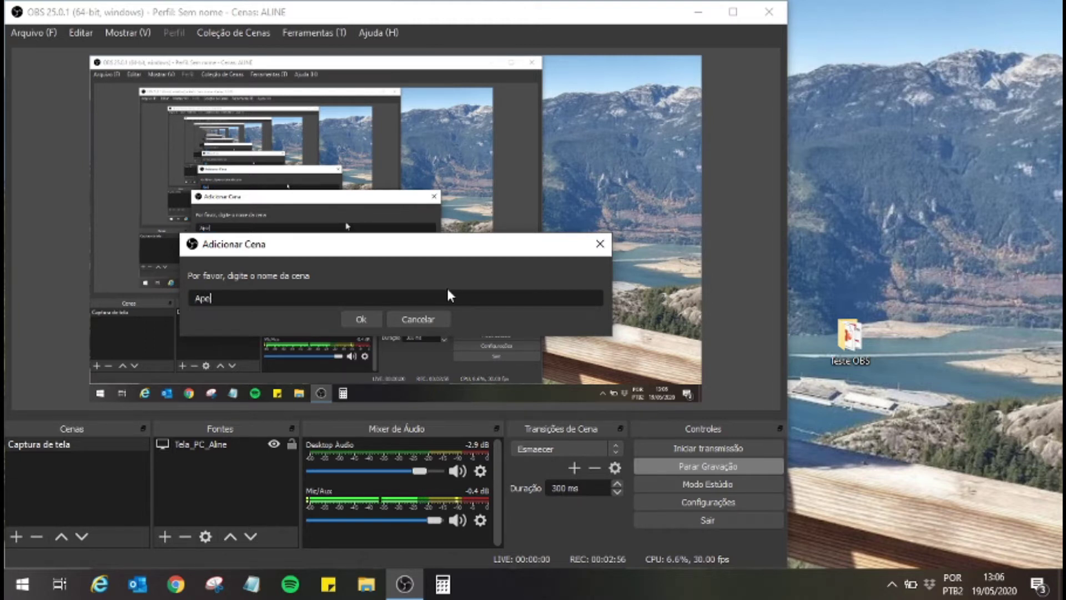
type("ção")
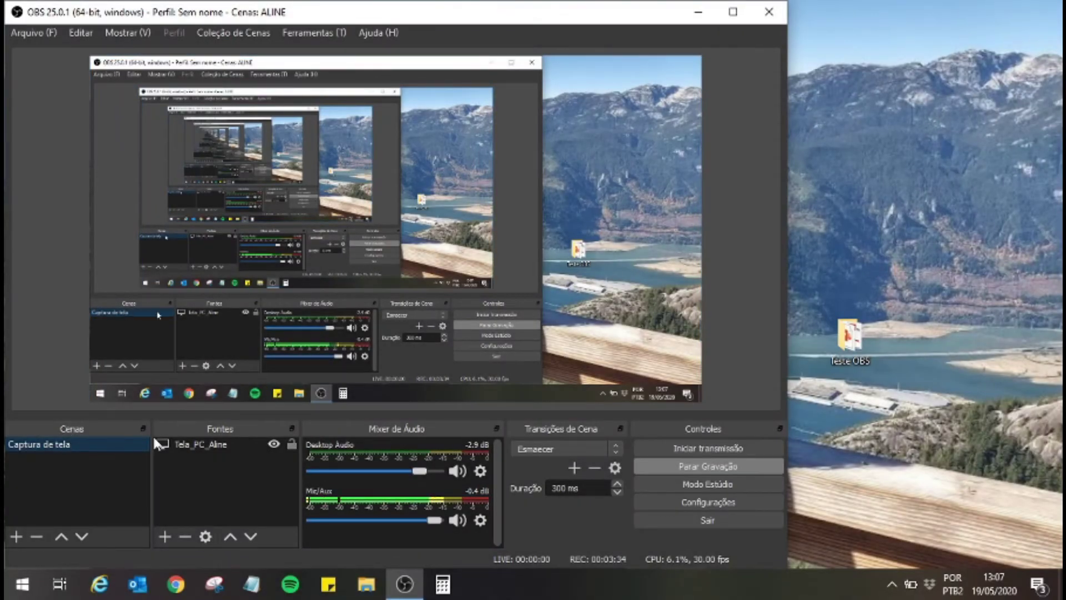
right_click(86, 451)
left_click(91, 481)
left_click(106, 245)
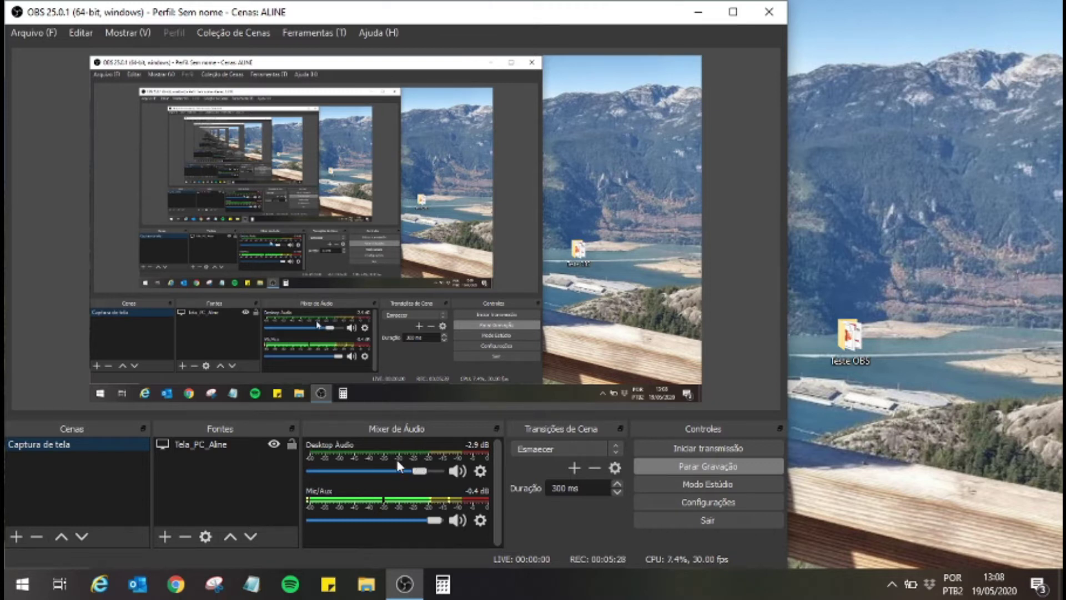
Try different Desktop Audio volume levels in the mixer and finish with the volume at 0.0 dB
mouse_move(419, 474)
left_mouse_down()
mouse_move(385, 472)
mouse_move(438, 471)
left_mouse_up()
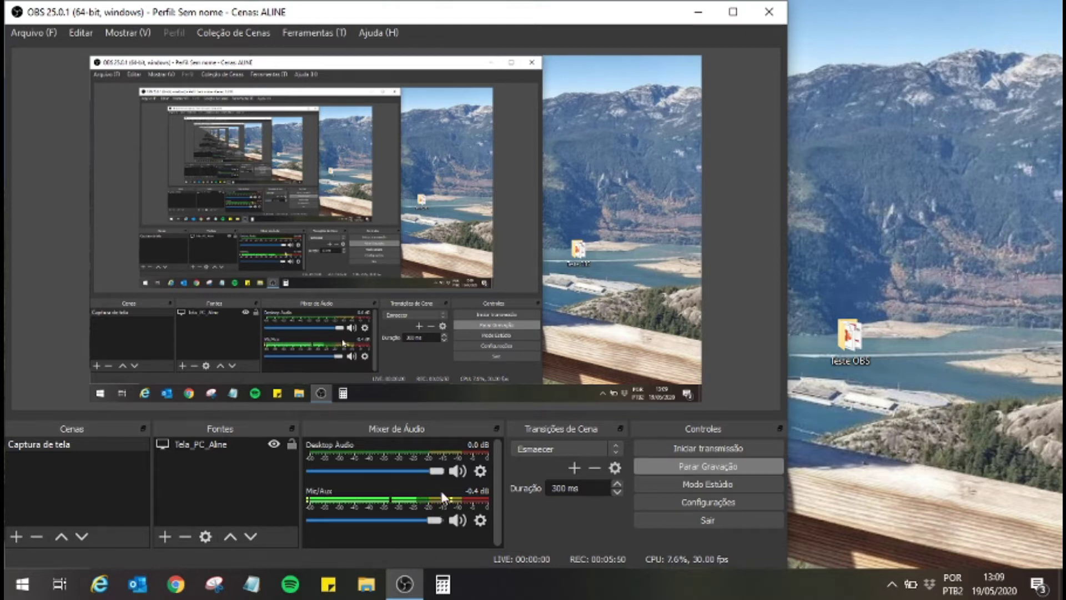
mouse_move(441, 471)
left_mouse_down()
mouse_move(394, 475)
mouse_move(449, 474)
left_mouse_up()
left_click_drag(395, 471, 409, 472)
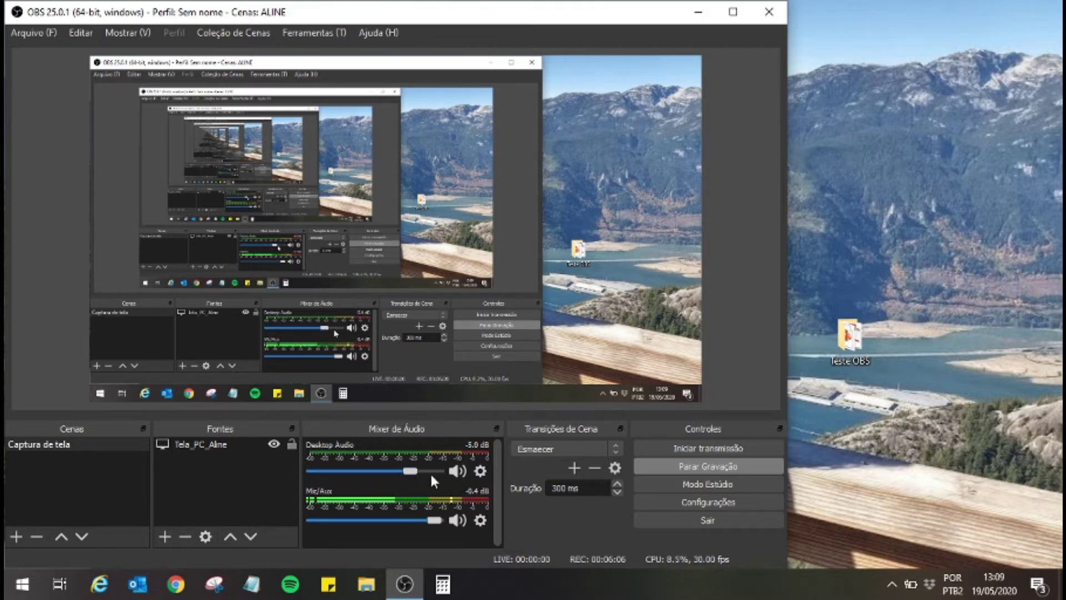
left_click_drag(415, 471, 456, 473)
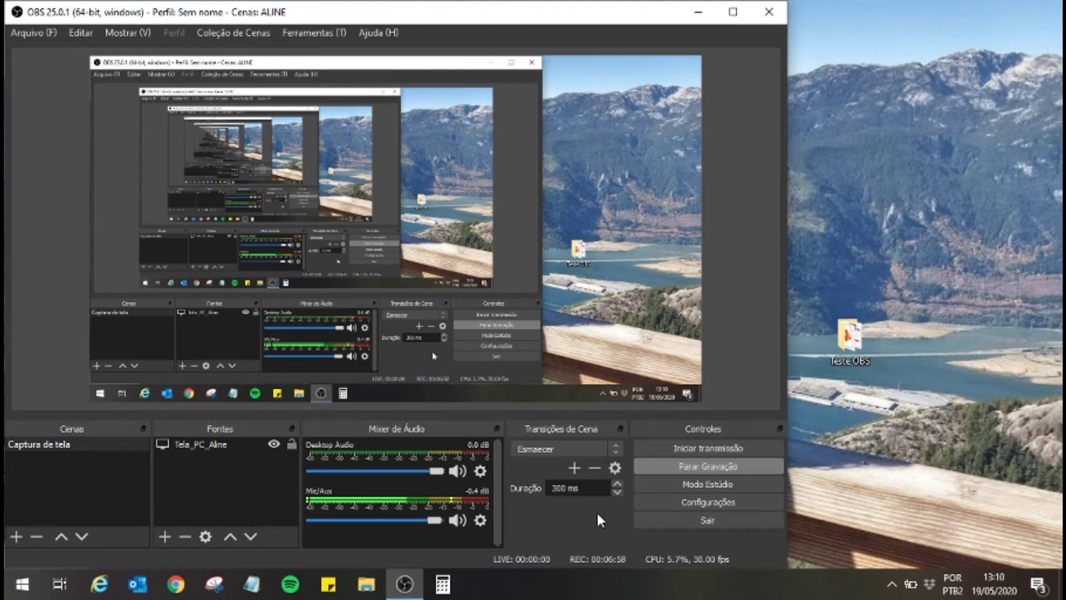
Open the settings and review the general options and the streaming service, server and stream key fields
left_click(642, 501)
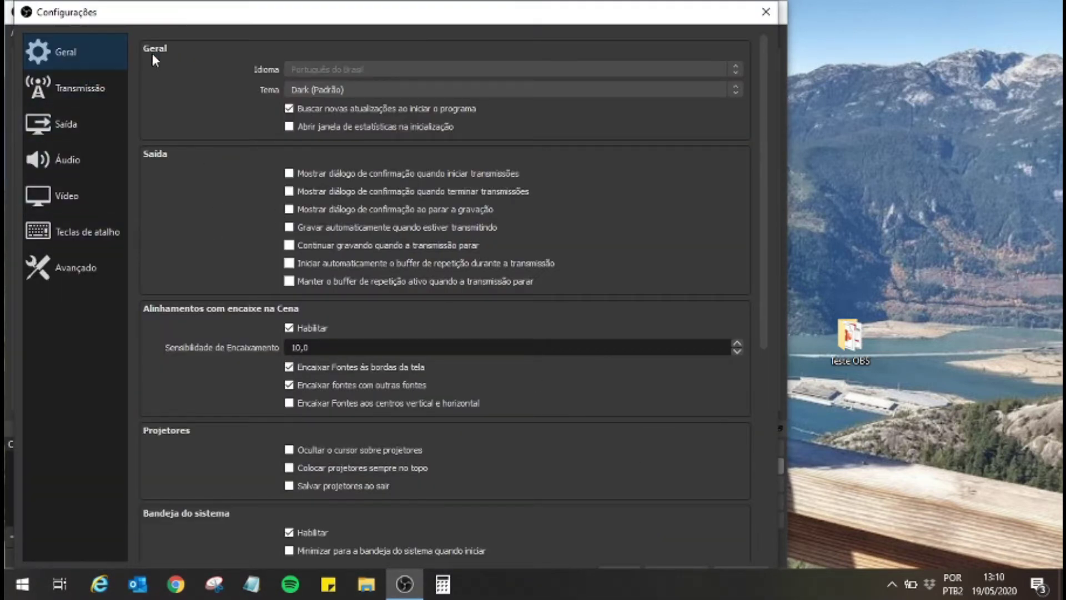
left_click(100, 99)
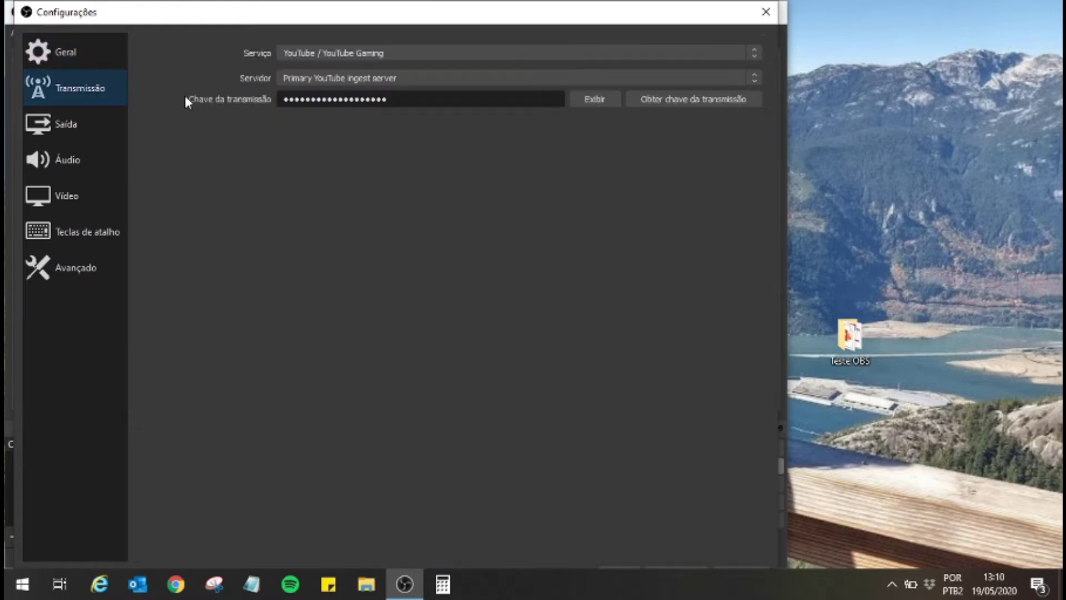
left_click(334, 56)
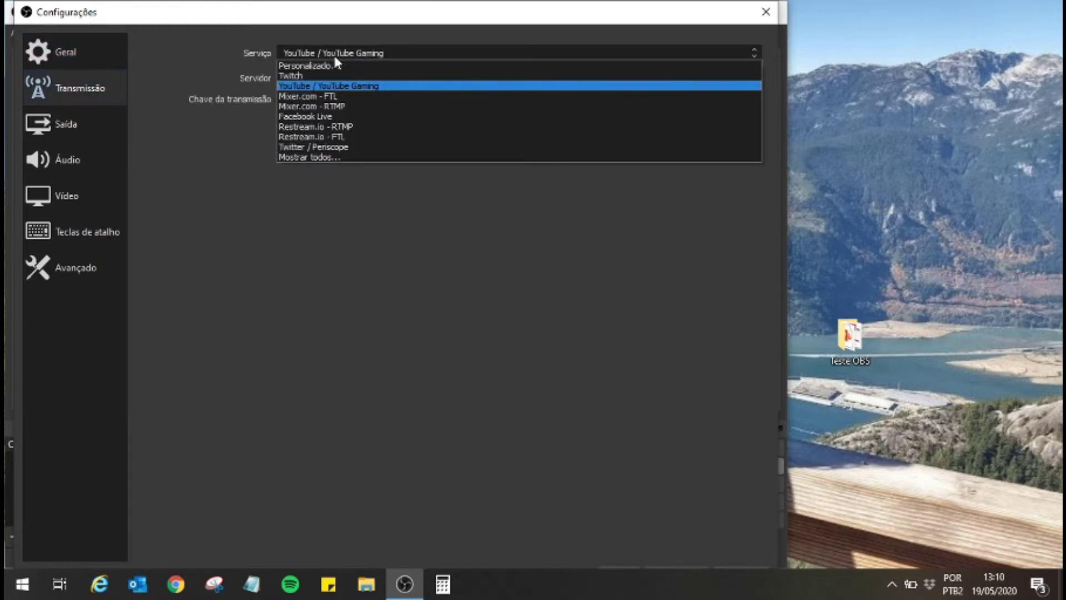
left_click(334, 57)
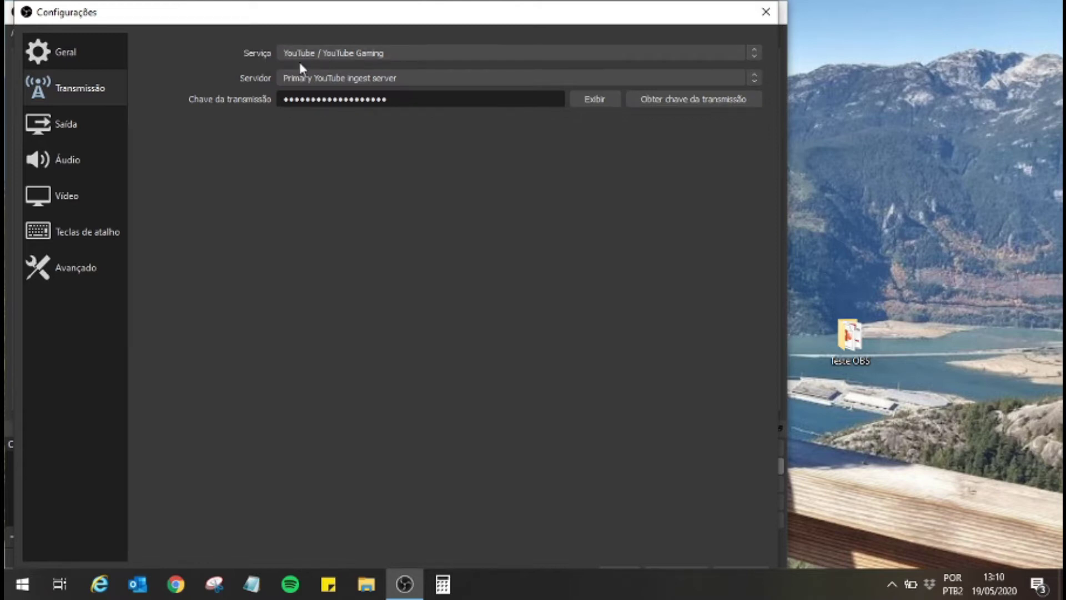
left_click_drag(282, 99, 406, 99)
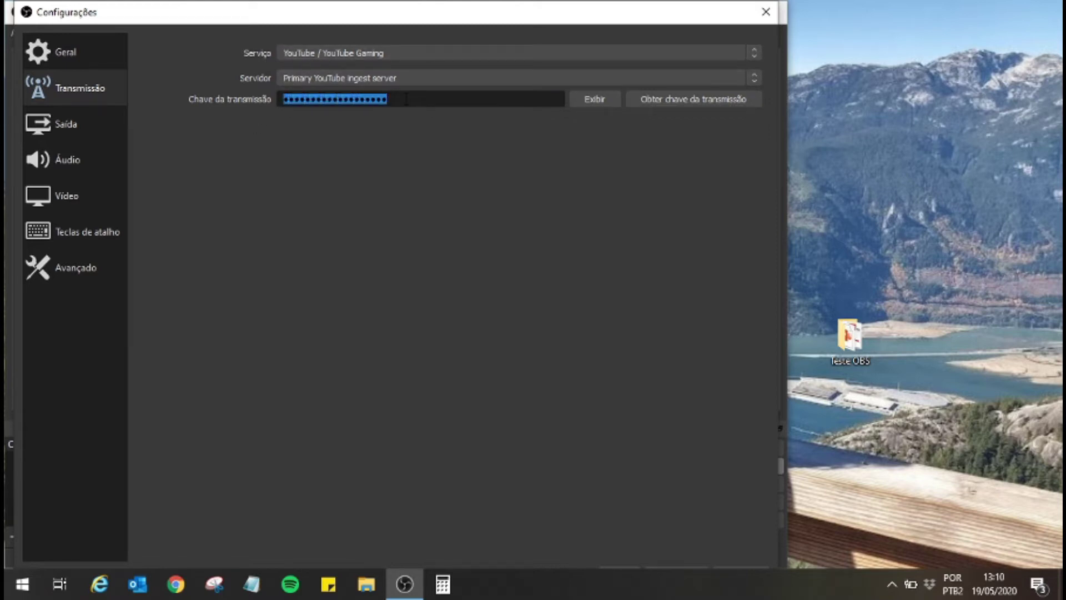
Look through the output, audio and video settings, return to the general options and close the settings
left_click(77, 123)
left_click(78, 157)
left_click(89, 196)
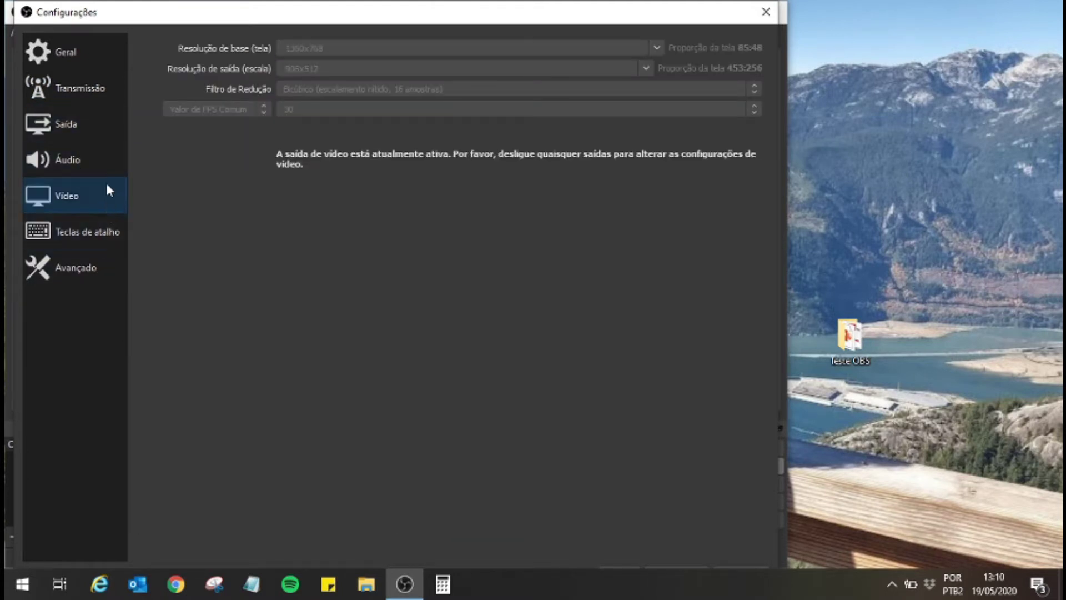
left_click(102, 78)
left_click(103, 65)
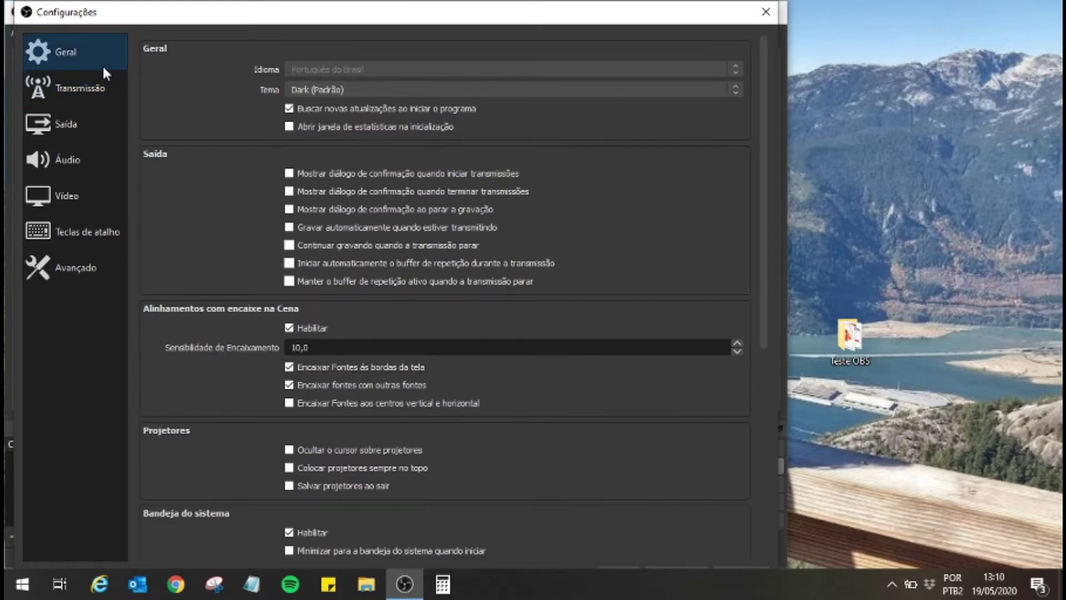
left_click(763, 16)
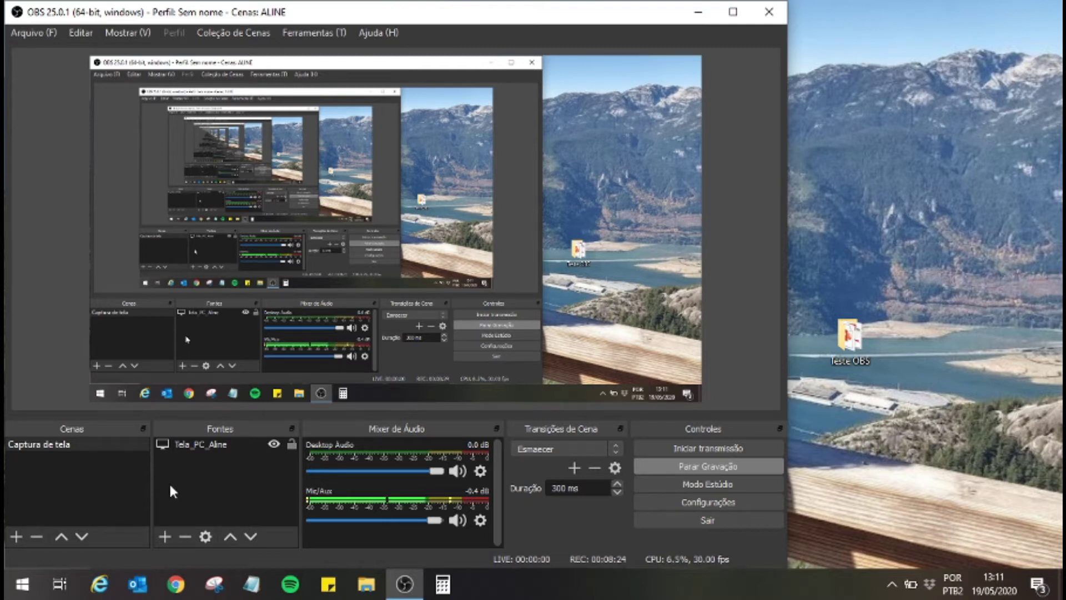
Add a new video capture device source named Webcam to the Captura de tela scene, keeping its default properties
left_click(163, 530)
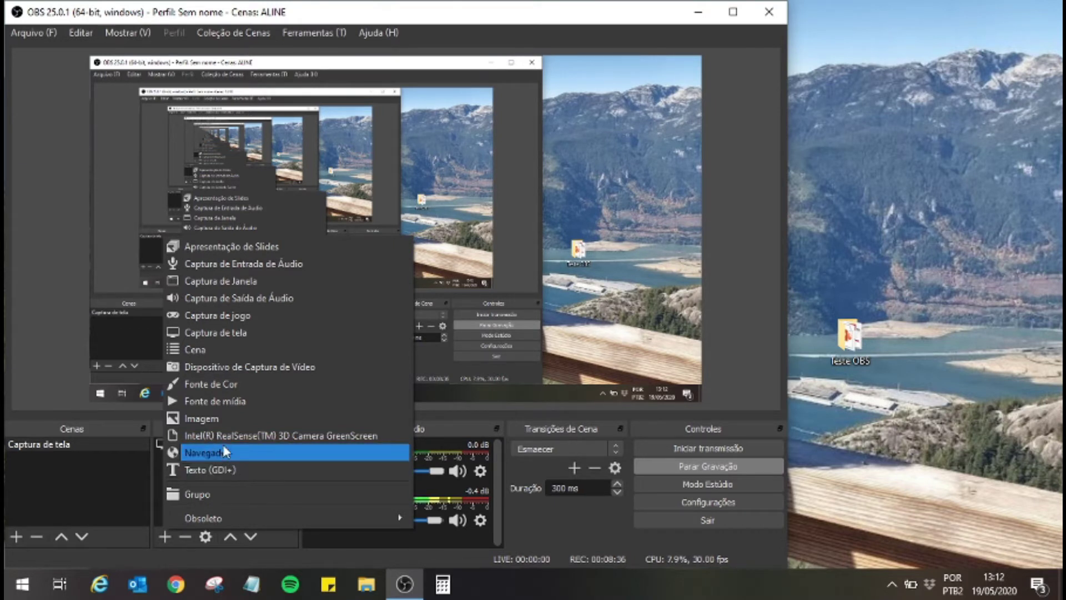
left_click(138, 471)
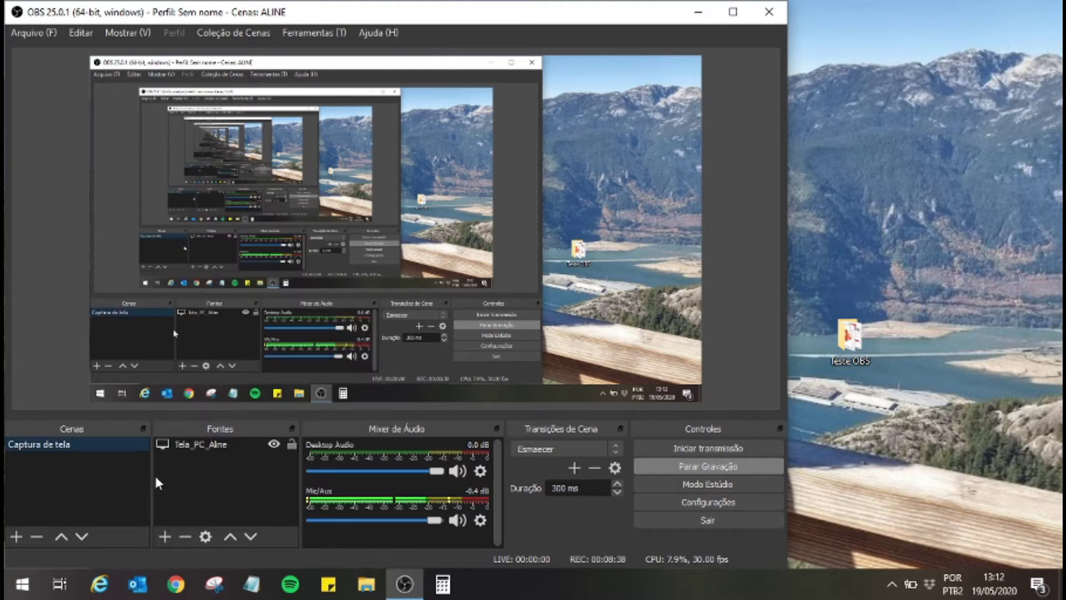
left_click(166, 535)
left_click(165, 536)
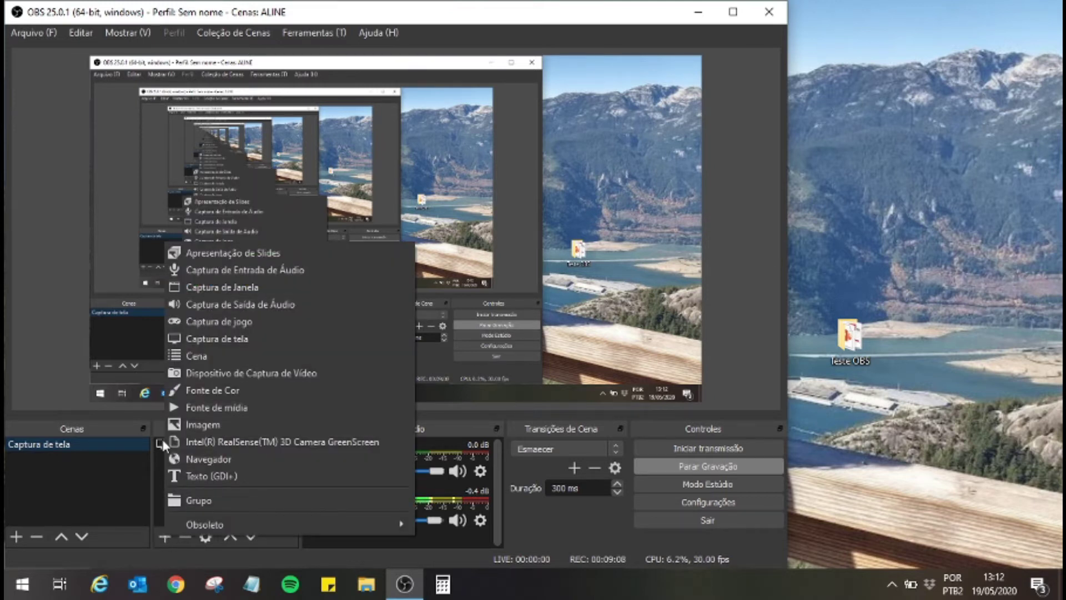
left_click(226, 377)
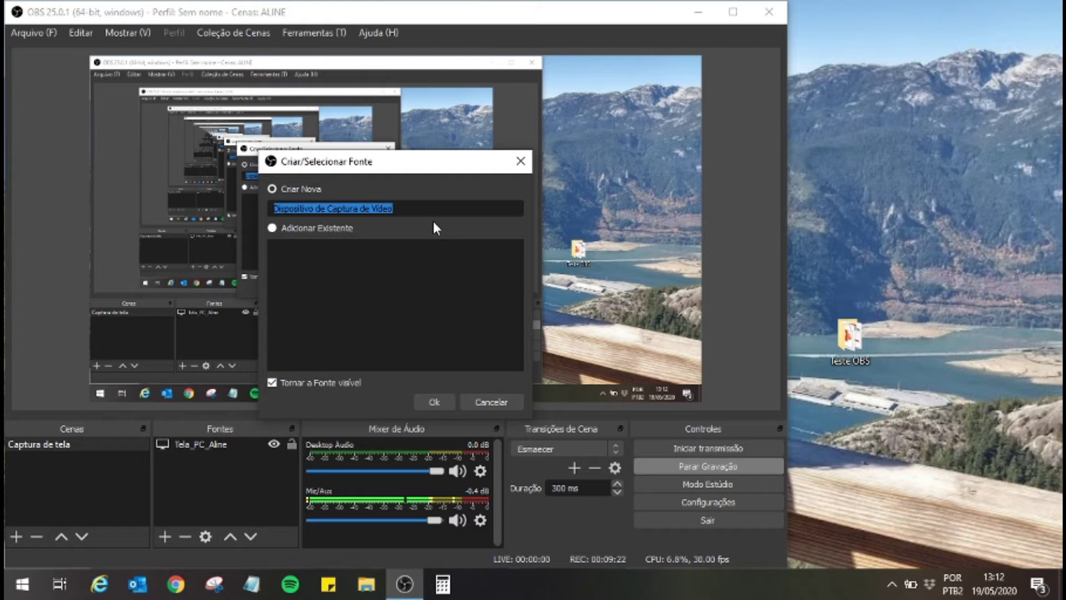
type("Webcam")
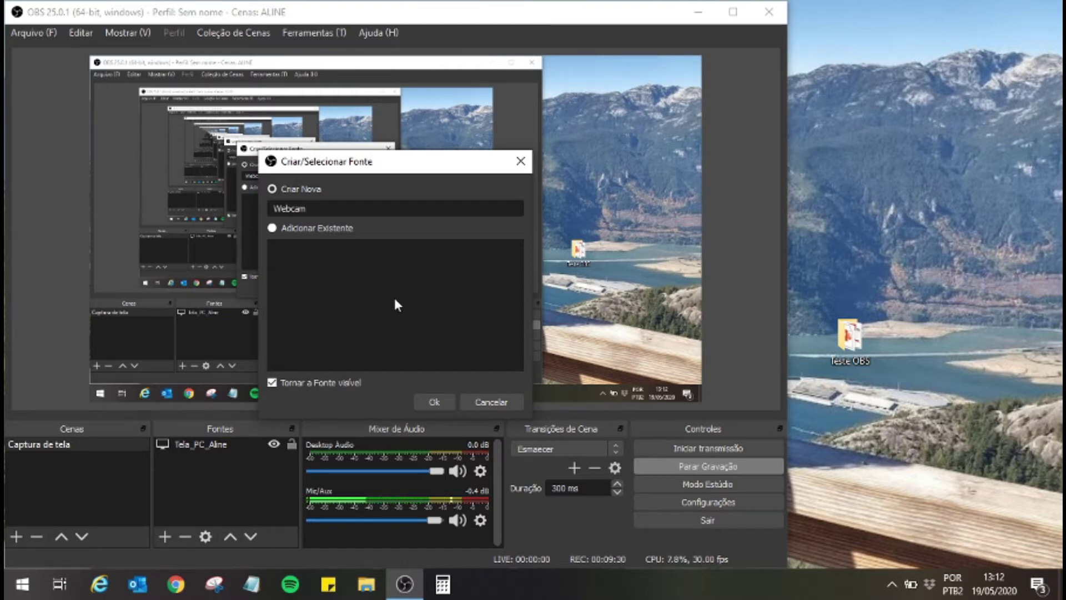
left_click(435, 400)
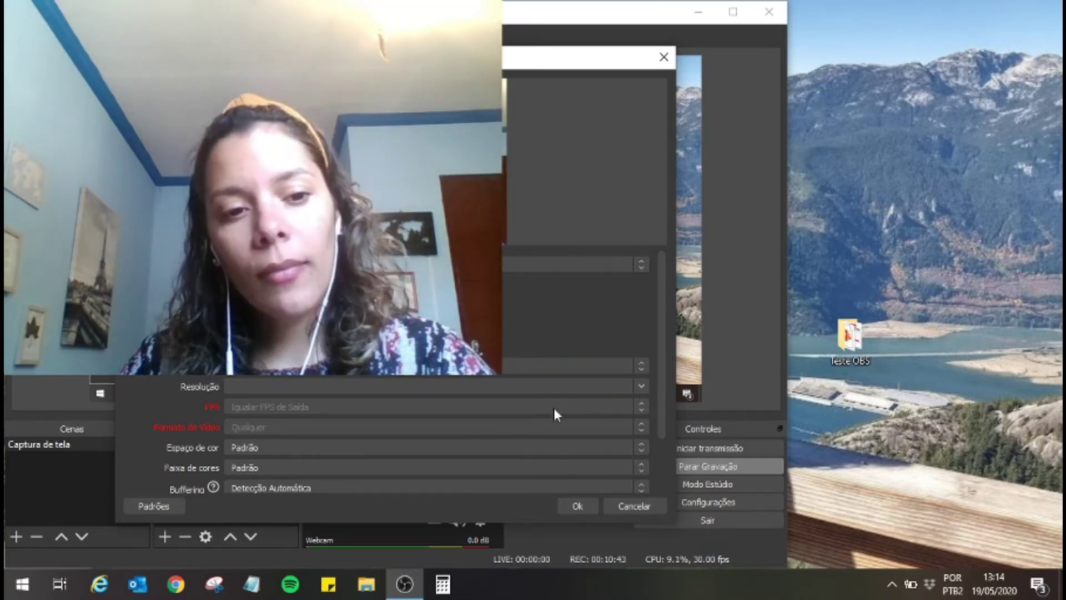
left_click(572, 506)
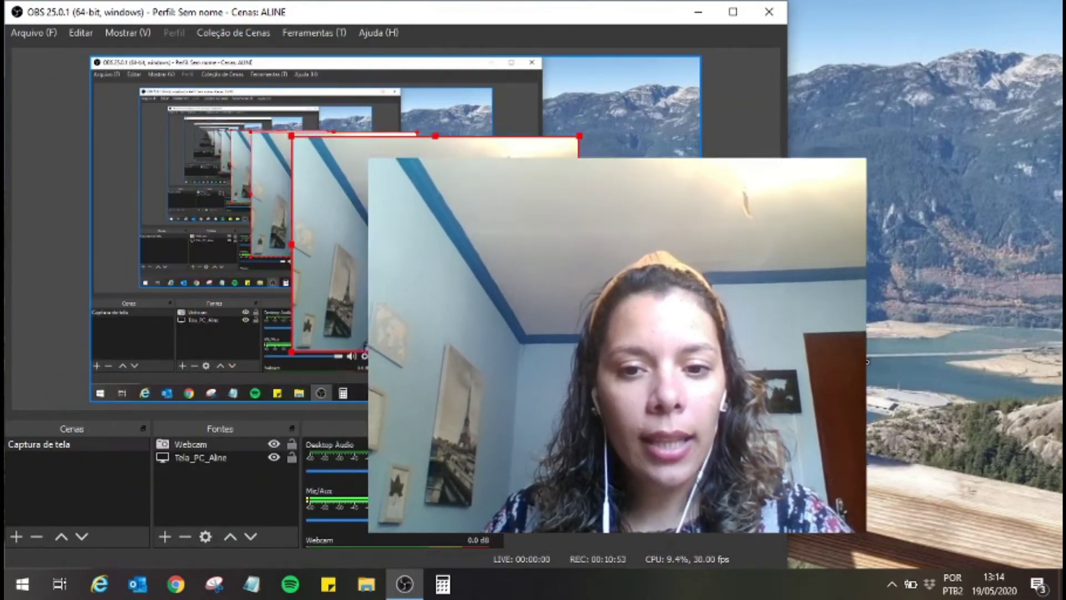
Resize the Webcam image on the canvas and crop away its upper and left sides
left_click_drag(304, 148, 332, 269)
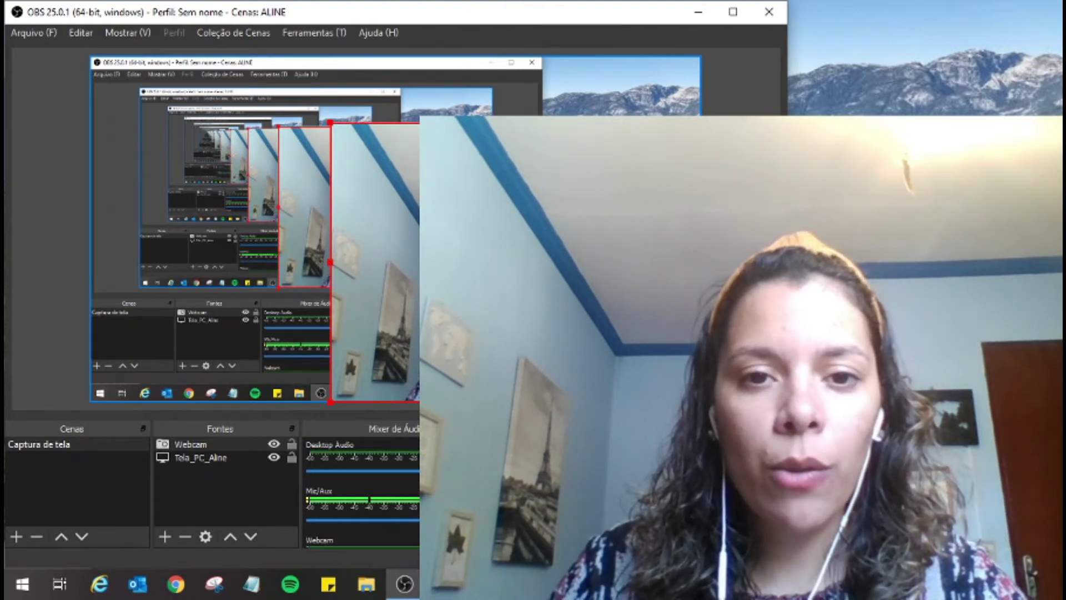
left_click_drag(541, 126, 537, 149)
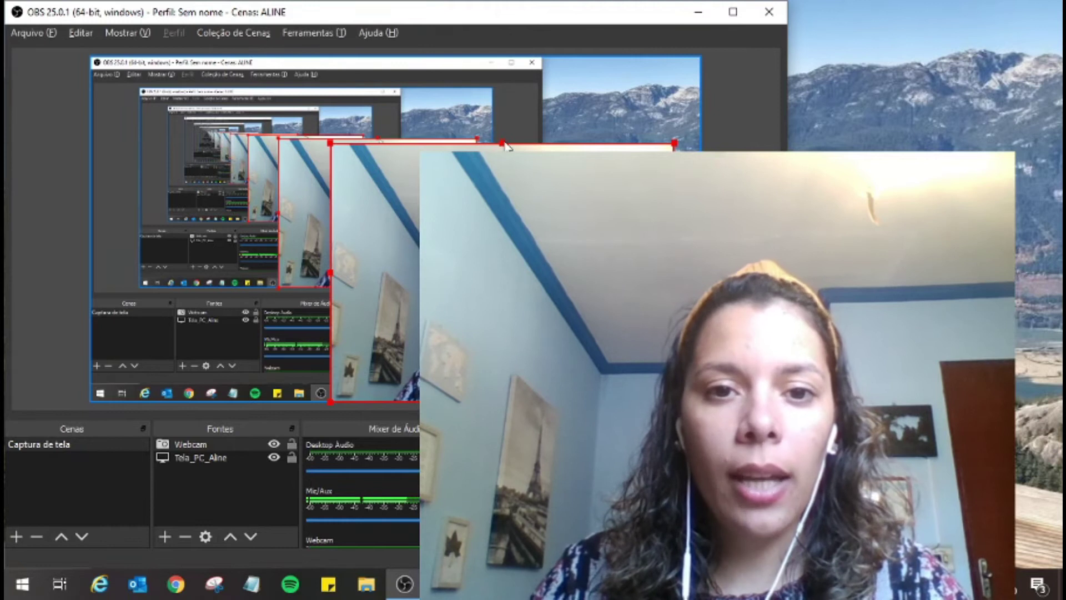
left_click_drag(502, 145, 483, 199)
left_click_drag(333, 308, 403, 304)
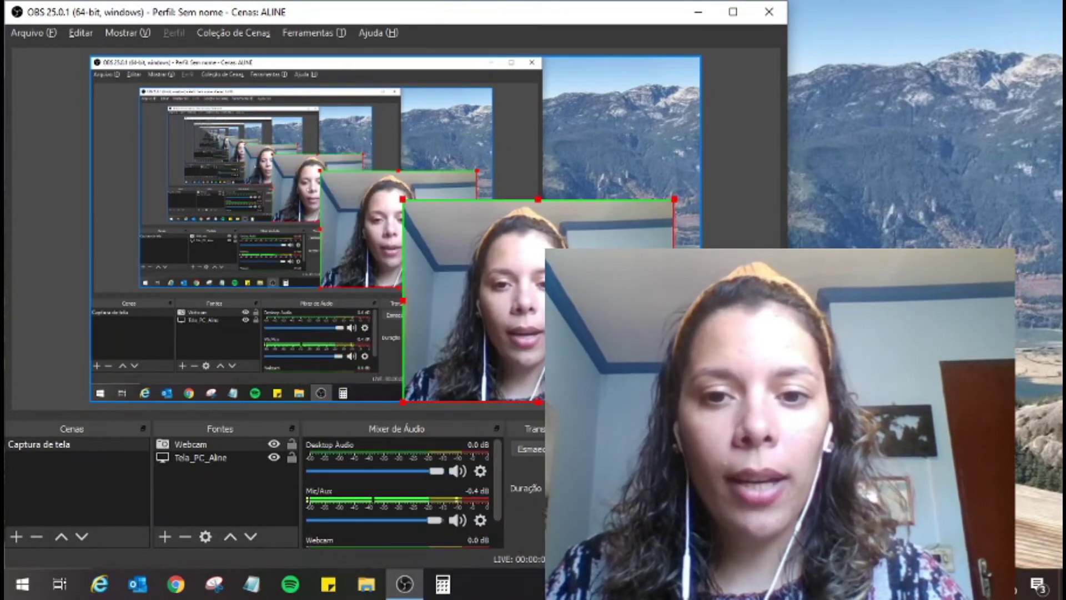
Restore the cropped upper and left sides of the Webcam image and place it in the canvas's lower-left corner
left_click_drag(471, 327, 569, 320)
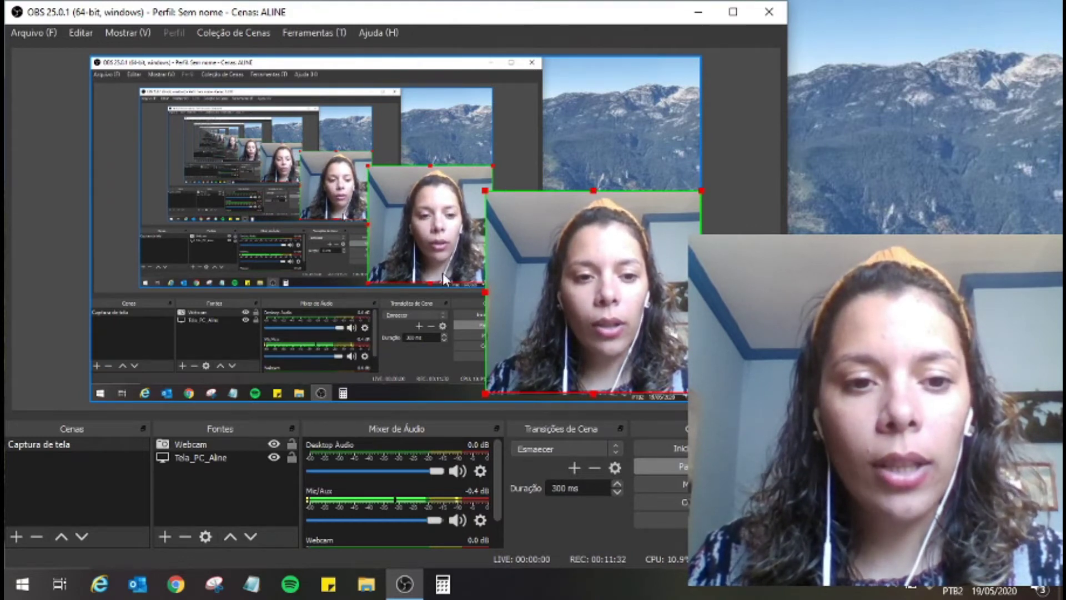
left_click_drag(486, 293, 413, 293)
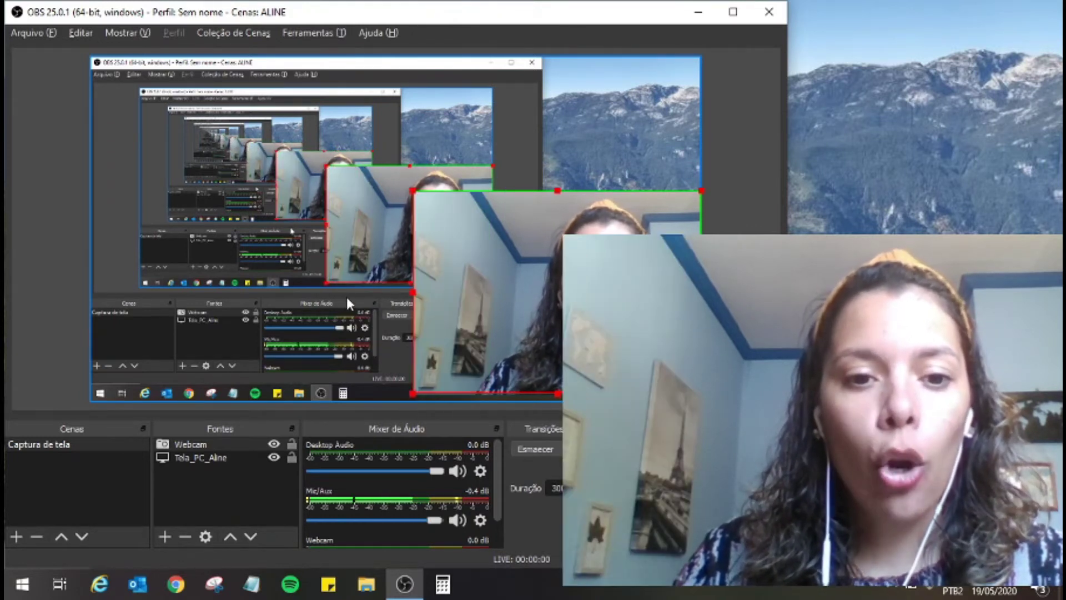
left_click_drag(557, 197, 558, 140)
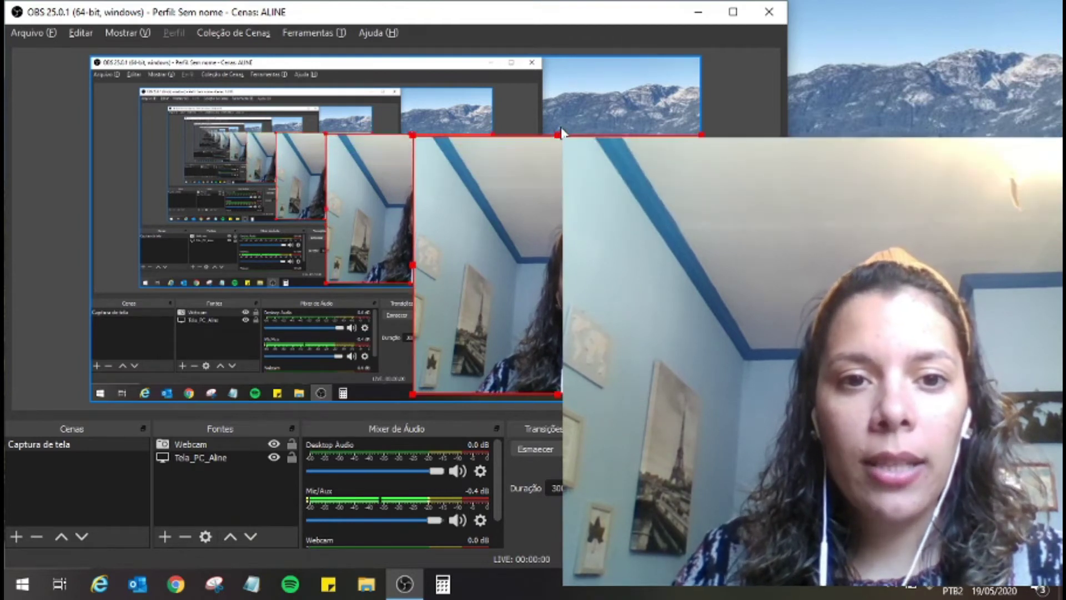
left_click_drag(547, 199, 422, 192)
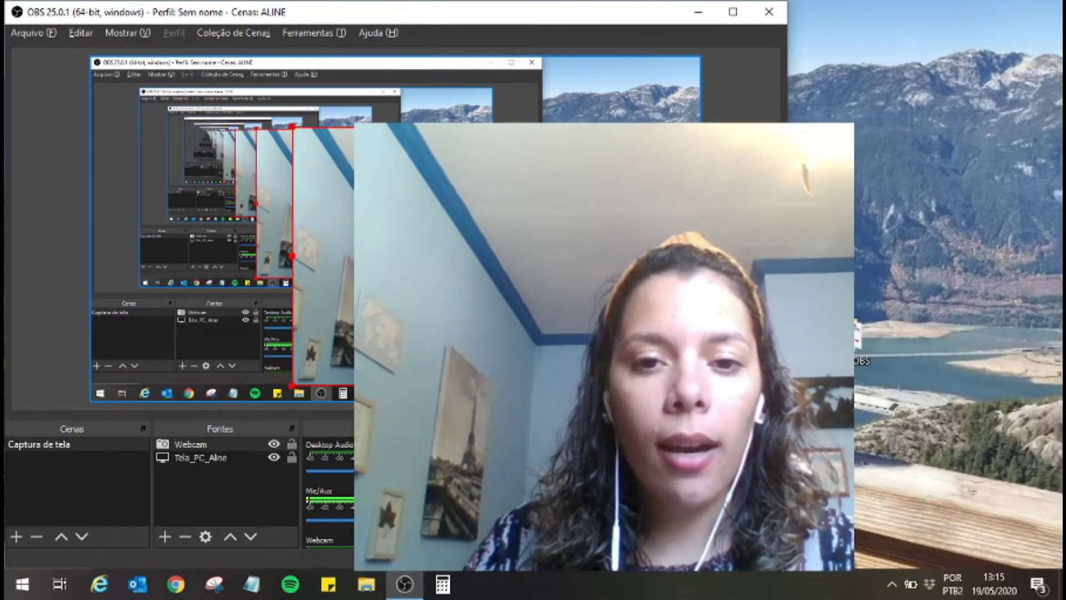
left_click_drag(422, 192, 223, 209)
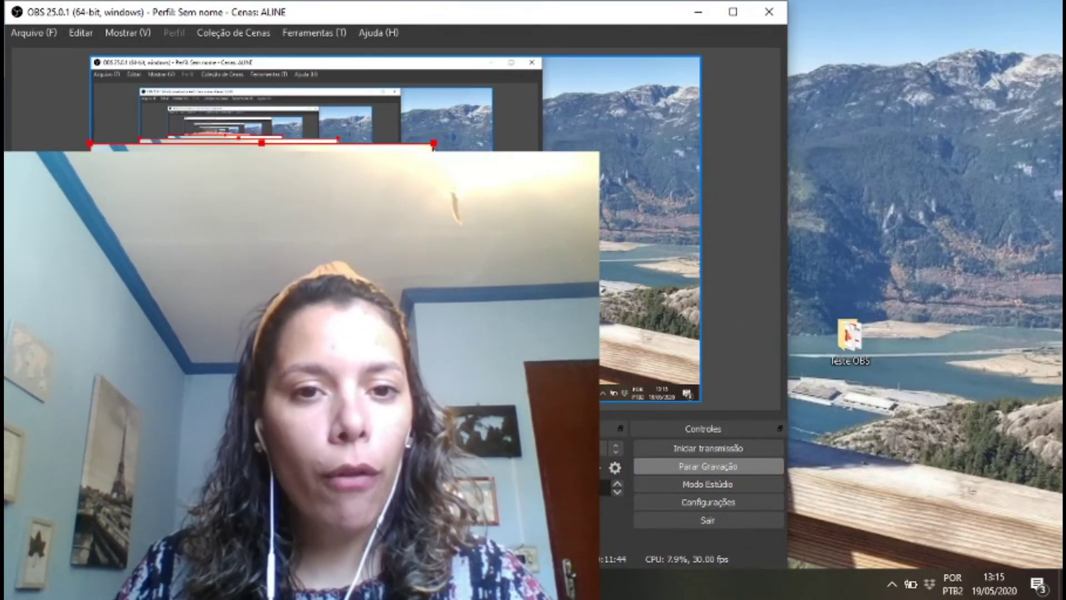
Shrink the Webcam image proportionally to about a quarter of the canvas width, keeping it in the lower-left corner
left_click_drag(434, 144, 281, 257)
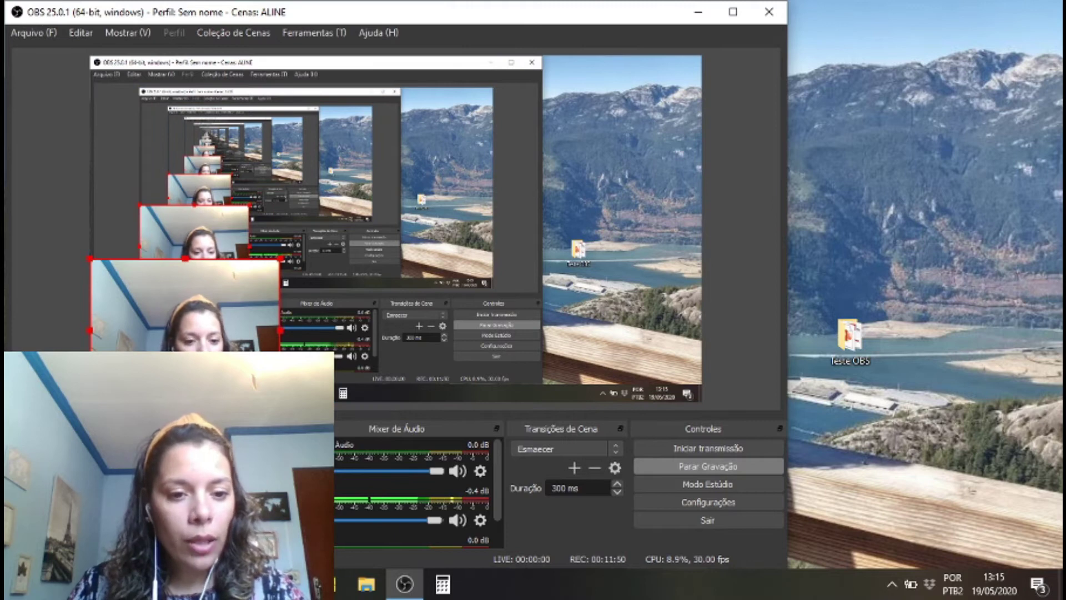
left_click_drag(415, 342, 448, 319)
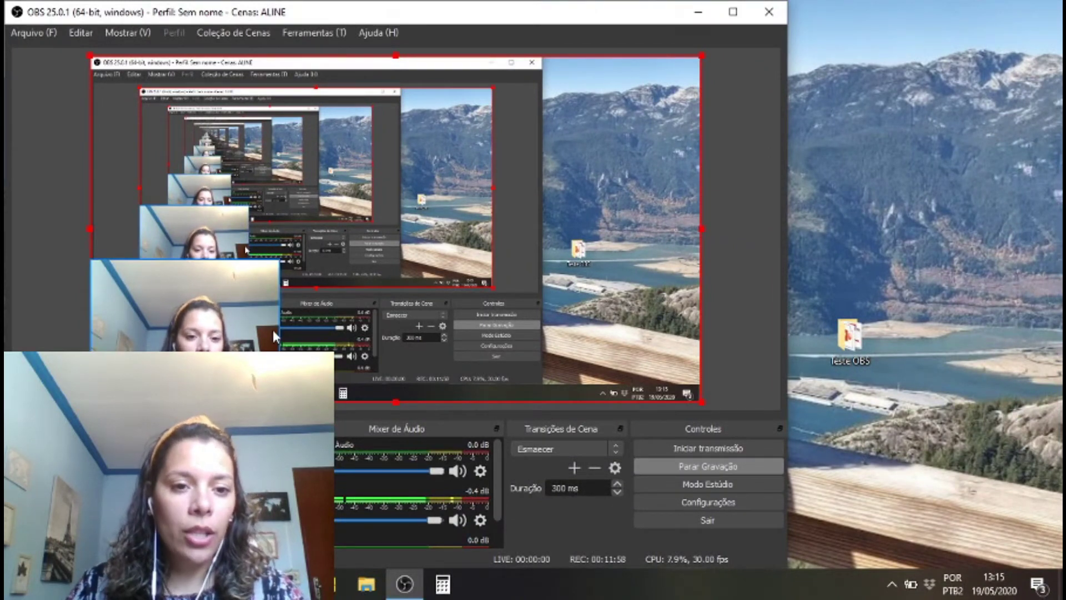
left_click(281, 261)
left_click_drag(281, 261, 248, 285)
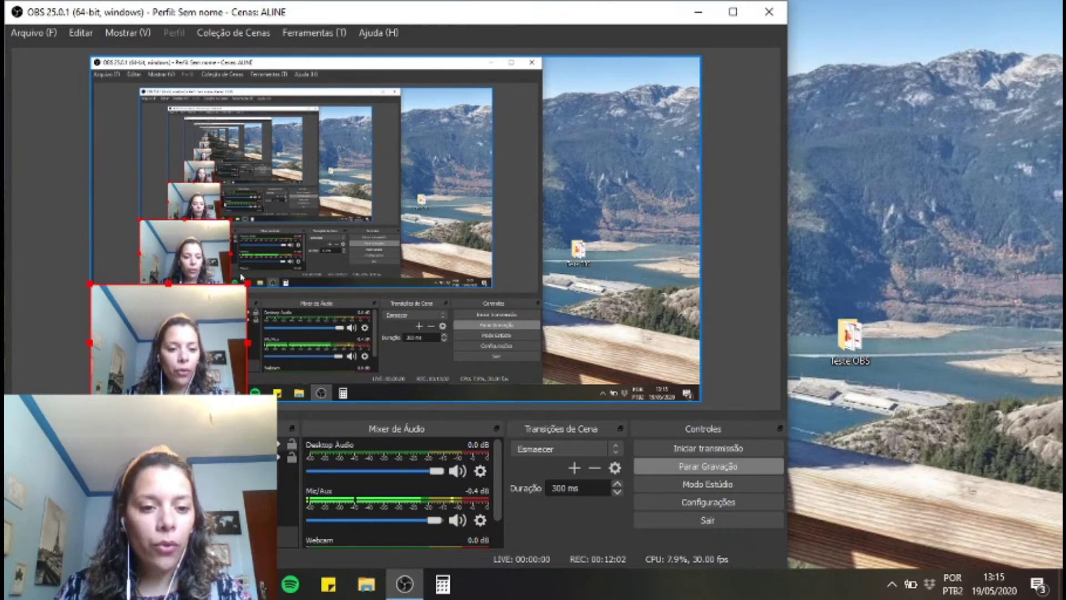
Lock the Webcam source against changes and hide it from the scene
left_click(291, 445)
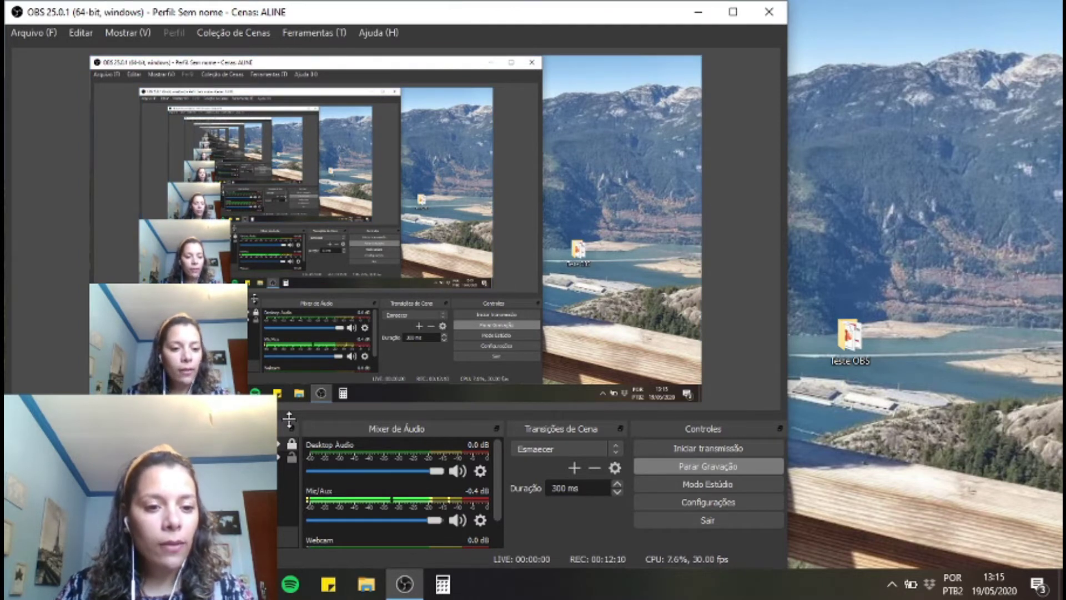
left_click(273, 444)
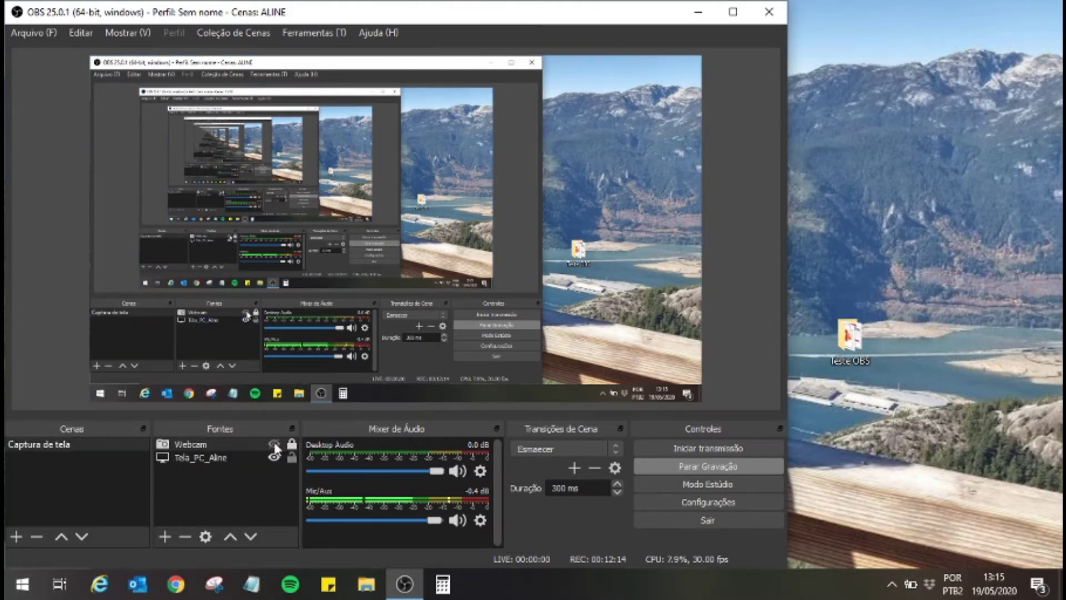
Show the Webcam source in the scene and hide it again
left_click(291, 444)
left_click(274, 445)
left_click(274, 445)
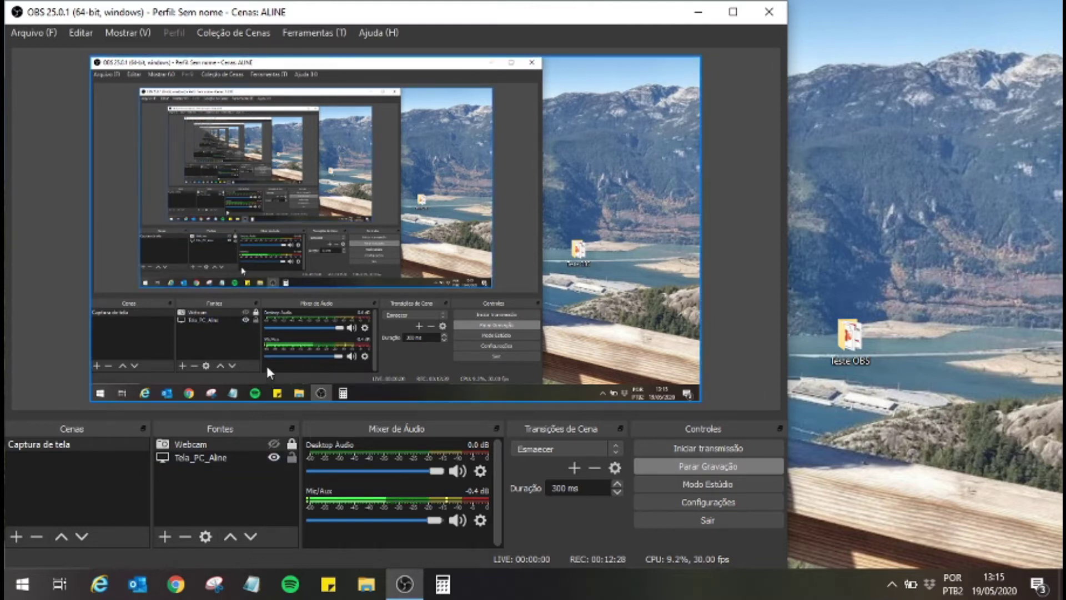
Add a color source named Fundo in #ffff55ff with a width of 100, and move it away from the canvas's left edge
left_click(165, 537)
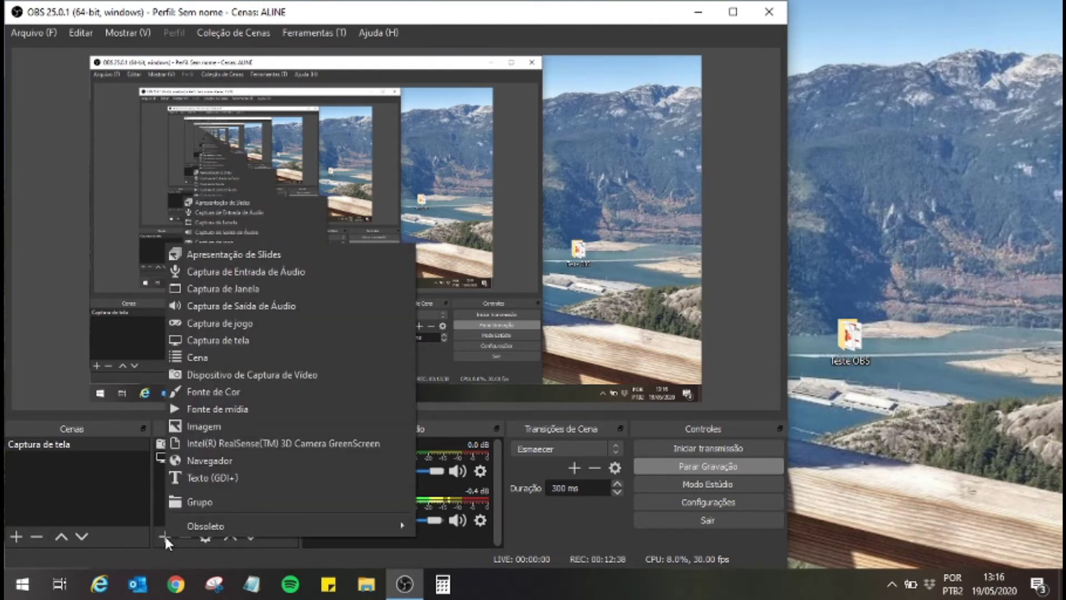
left_click(272, 391)
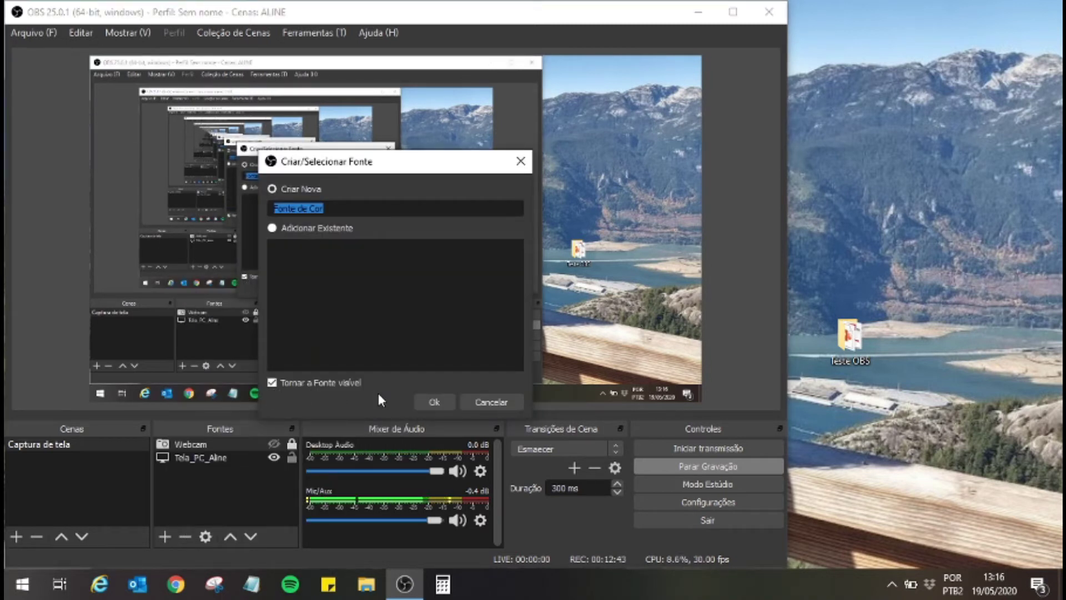
type("Fundo")
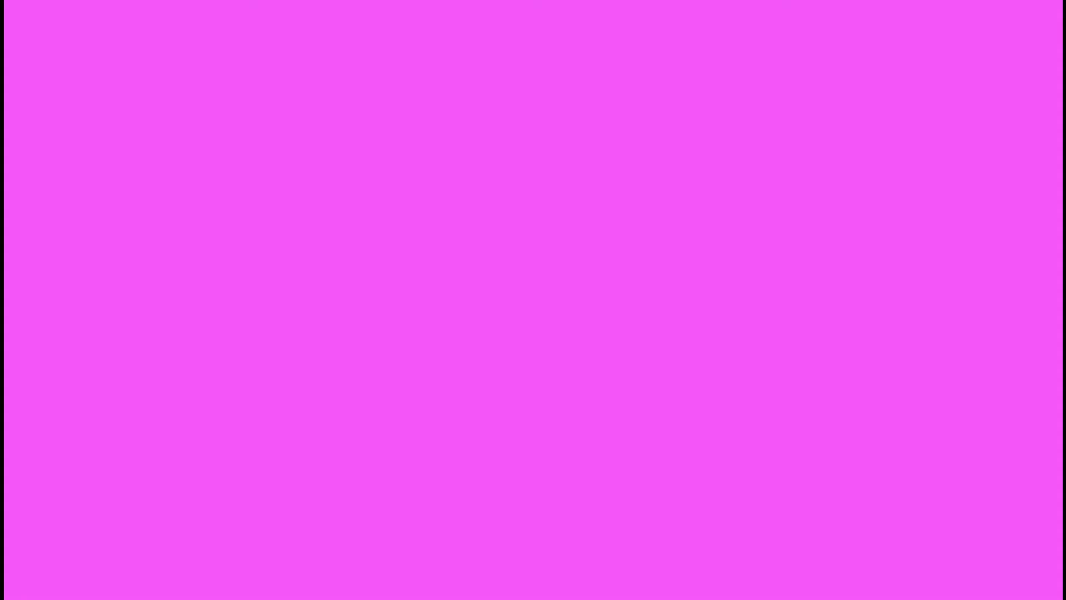
type("100")
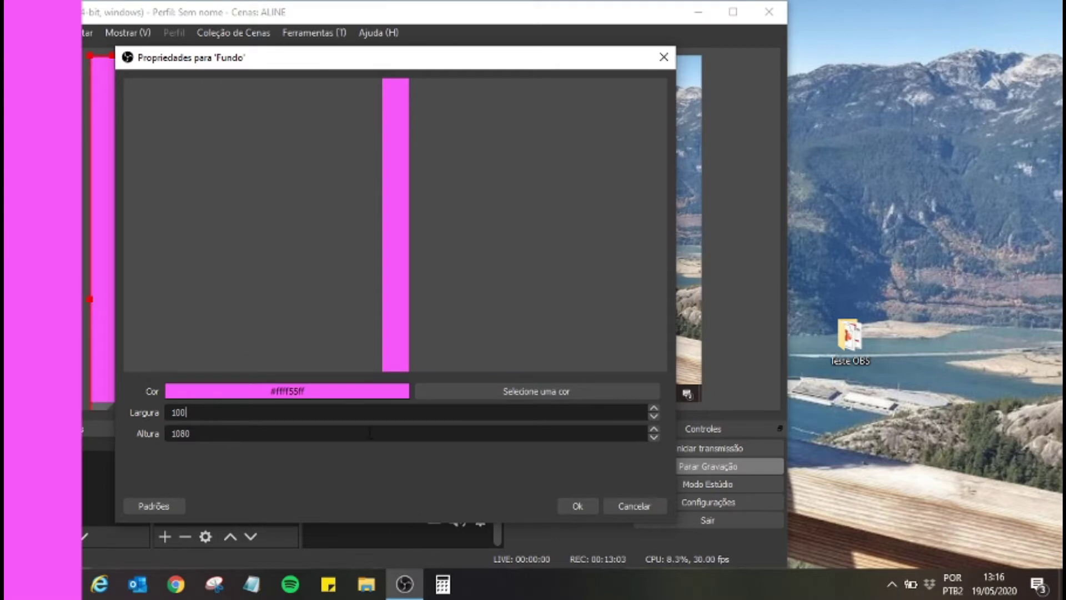
left_click(583, 508)
left_click_drag(228, 347, 277, 337)
Create a second color source in the Captura de tela scene
left_click(163, 536)
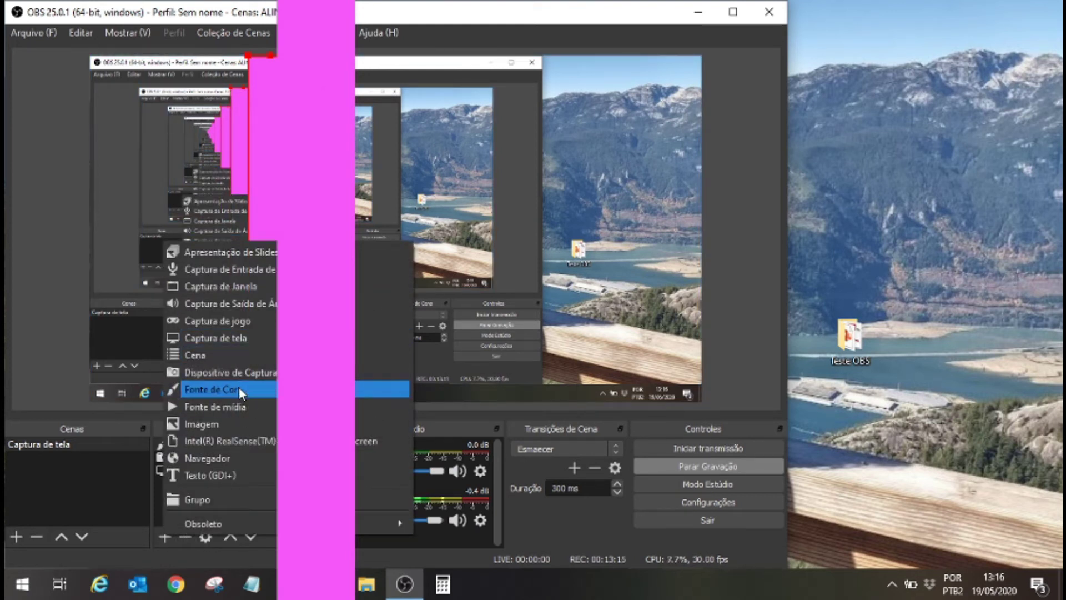
left_click(239, 389)
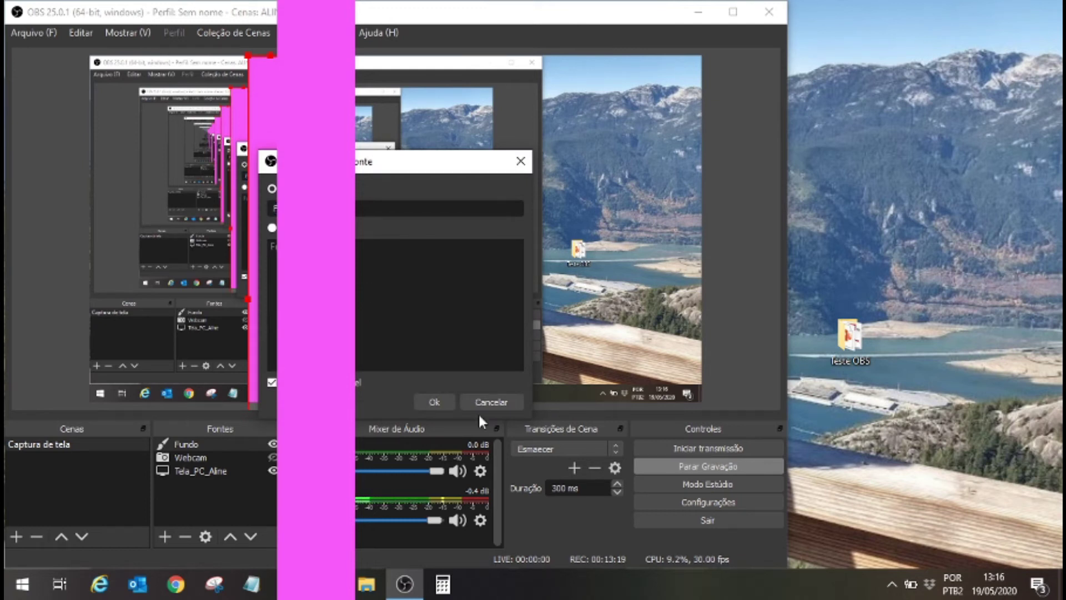
left_click(441, 400)
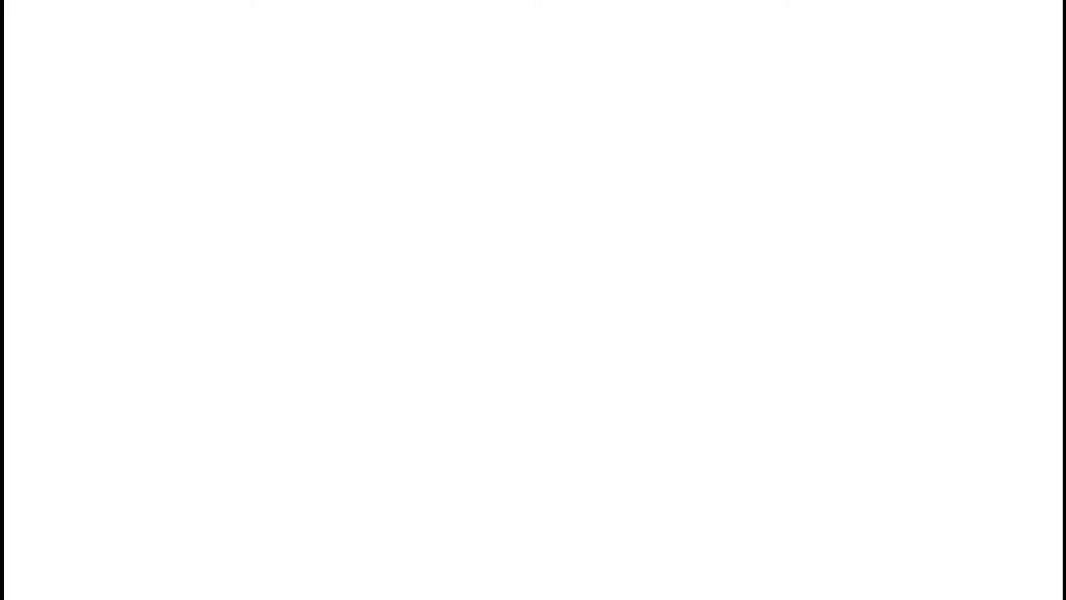
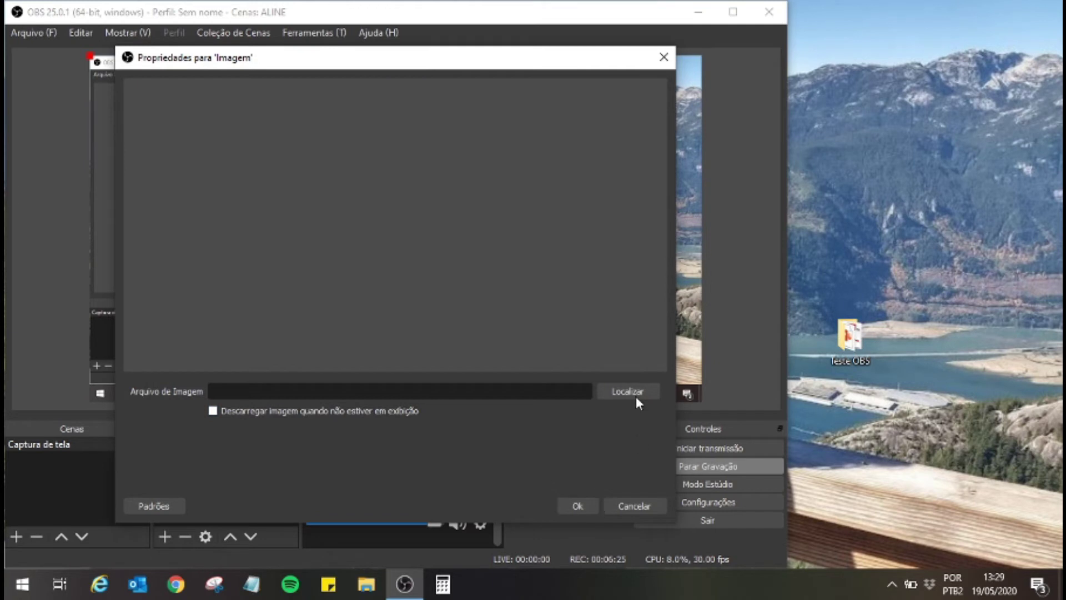
Load WhatsApp Image 2020-05-13 at 11.25.23 from Downloads into the Imagem source and scale it in the canvas's upper-right corner
left_click(635, 387)
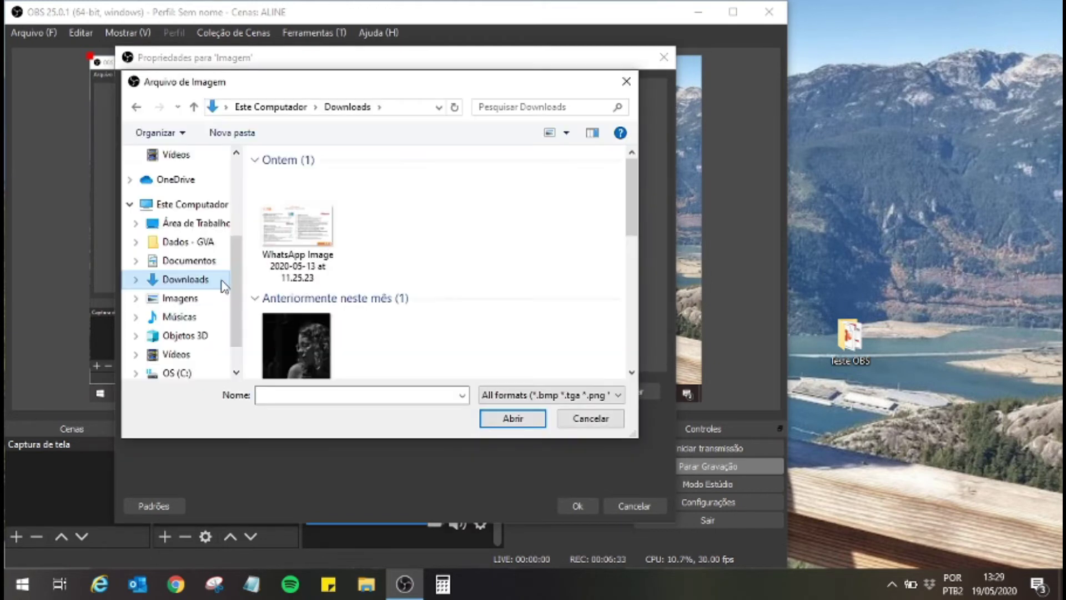
left_click(297, 234)
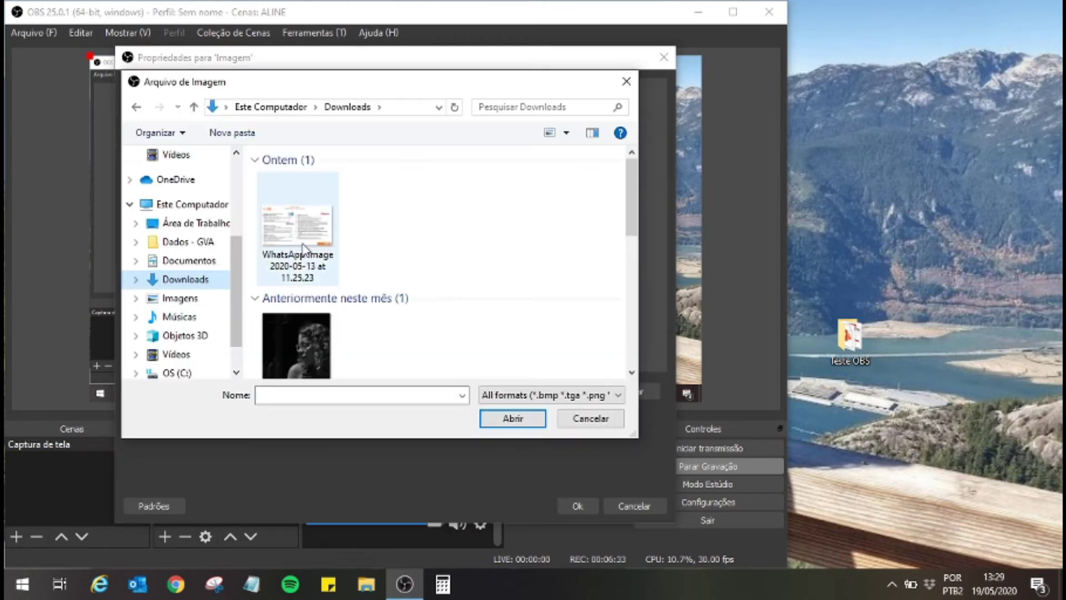
left_click(489, 425)
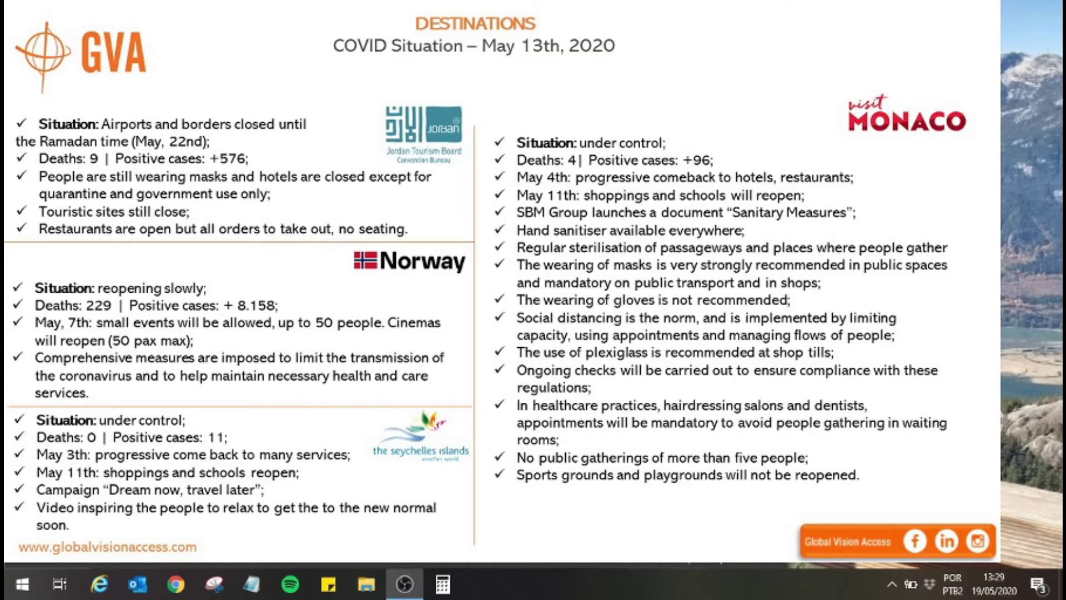
key("Return")
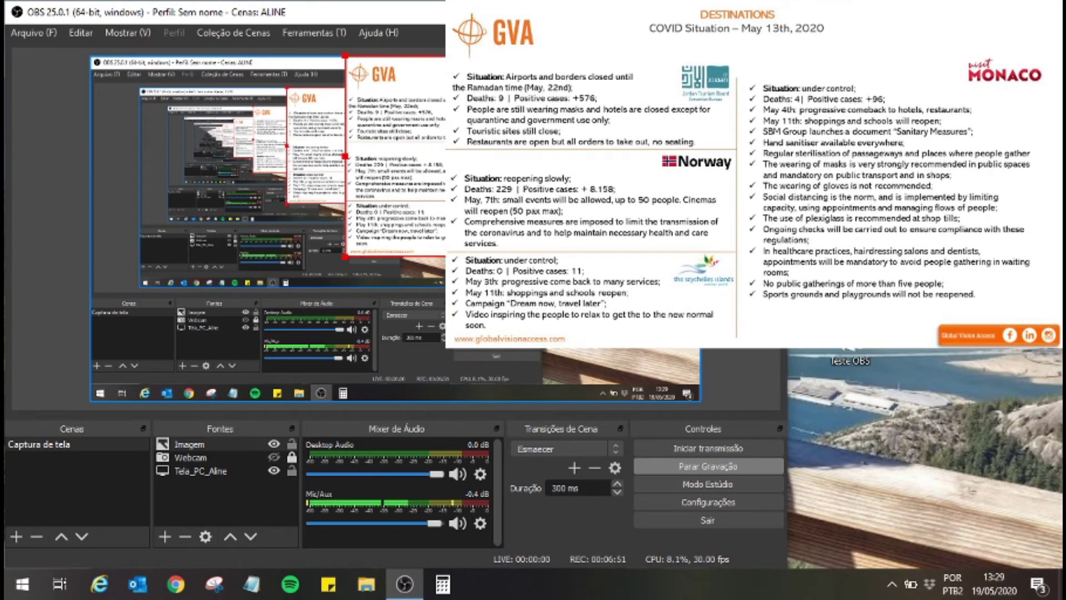
mouse_move(344, 257)
left_mouse_down()
mouse_move(304, 278)
mouse_move(403, 213)
mouse_move(336, 247)
mouse_move(343, 237)
left_mouse_up()
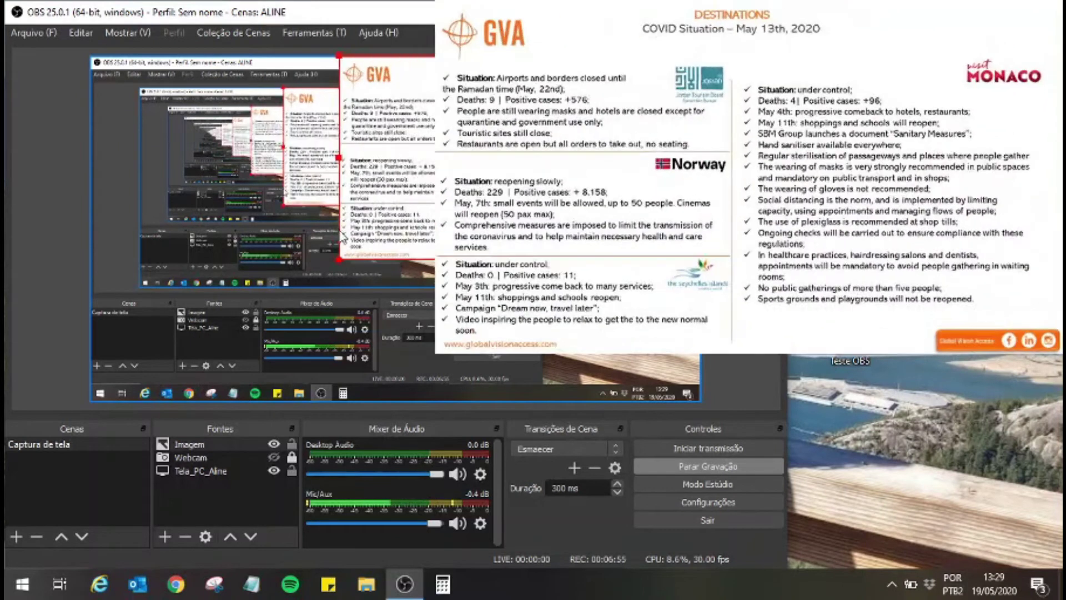
left_click(333, 245)
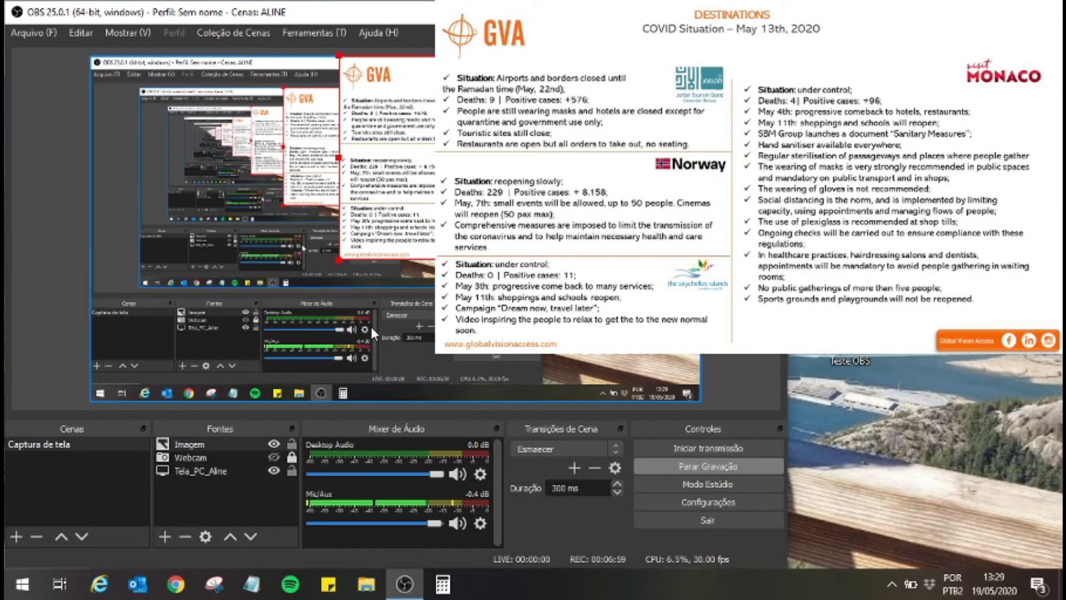
Remove the Imagem source from the scene
left_click(205, 447)
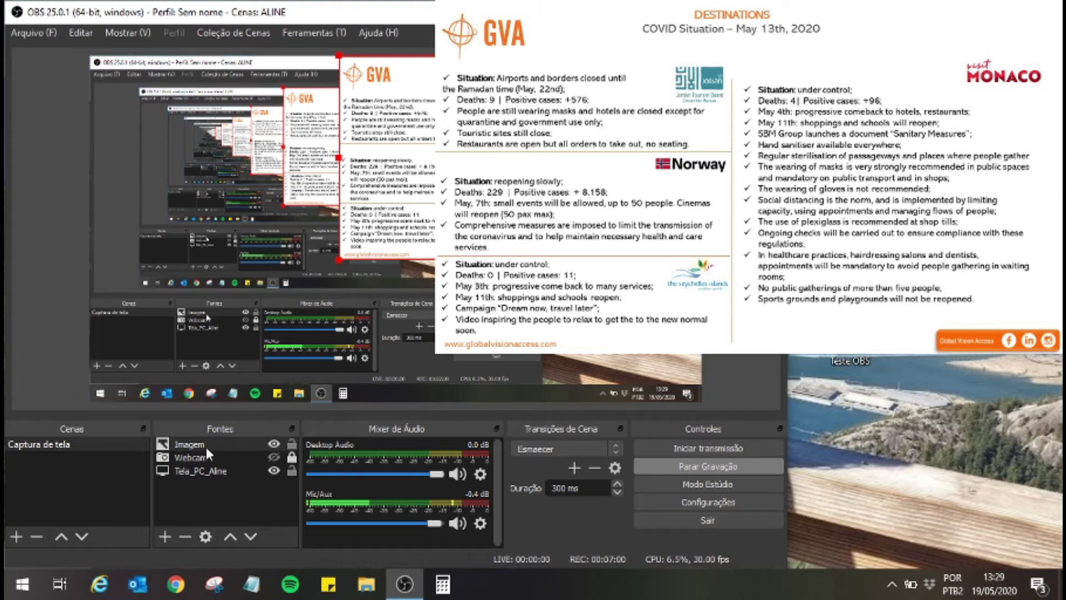
left_click(183, 537)
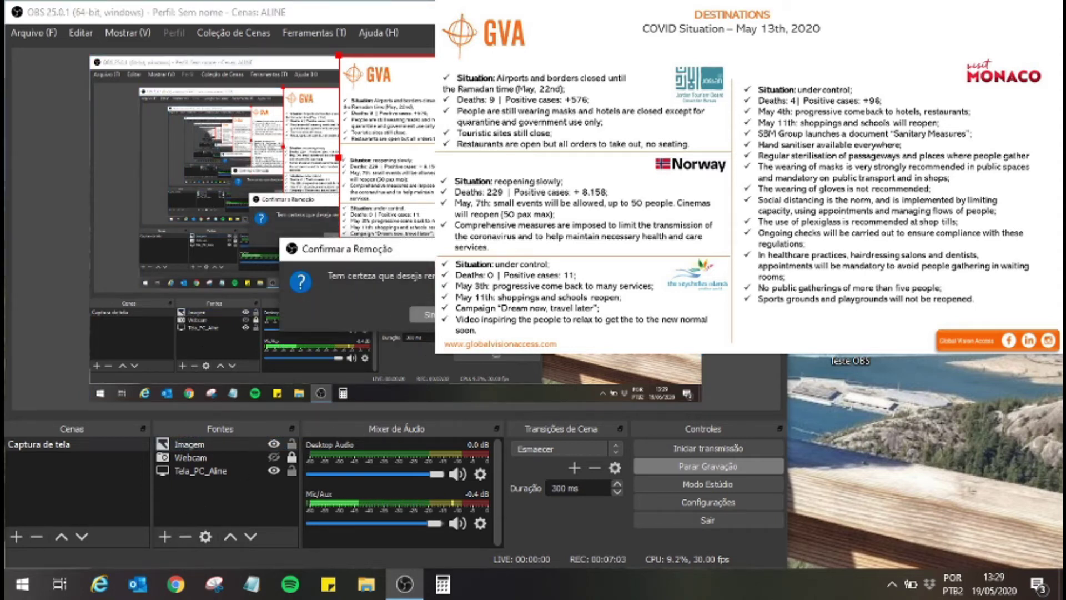
left_click(437, 314)
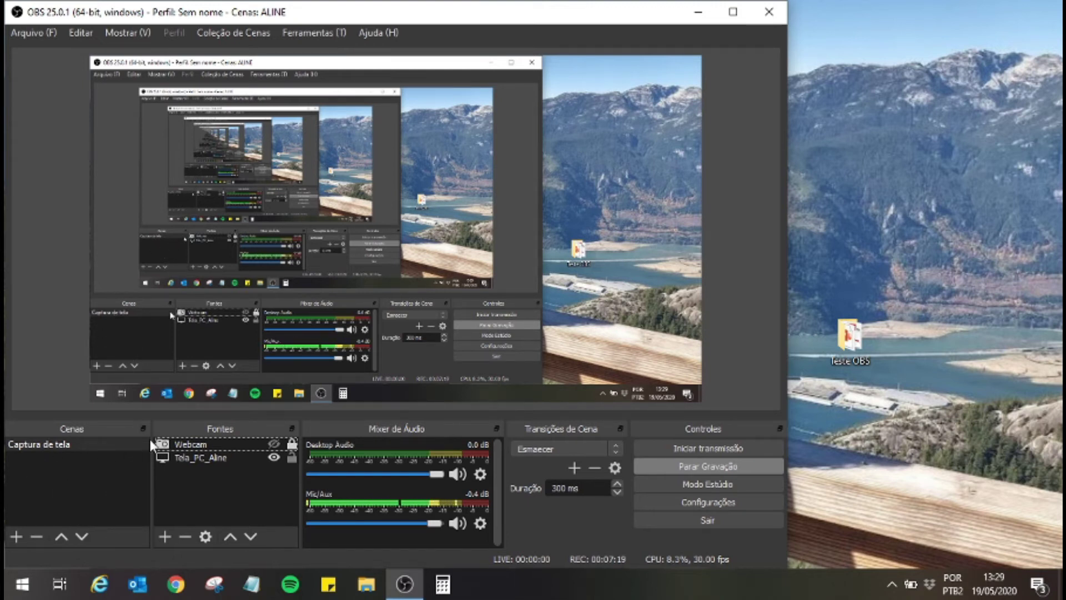
Add a media source named Video_1 to the scene
left_click(170, 536)
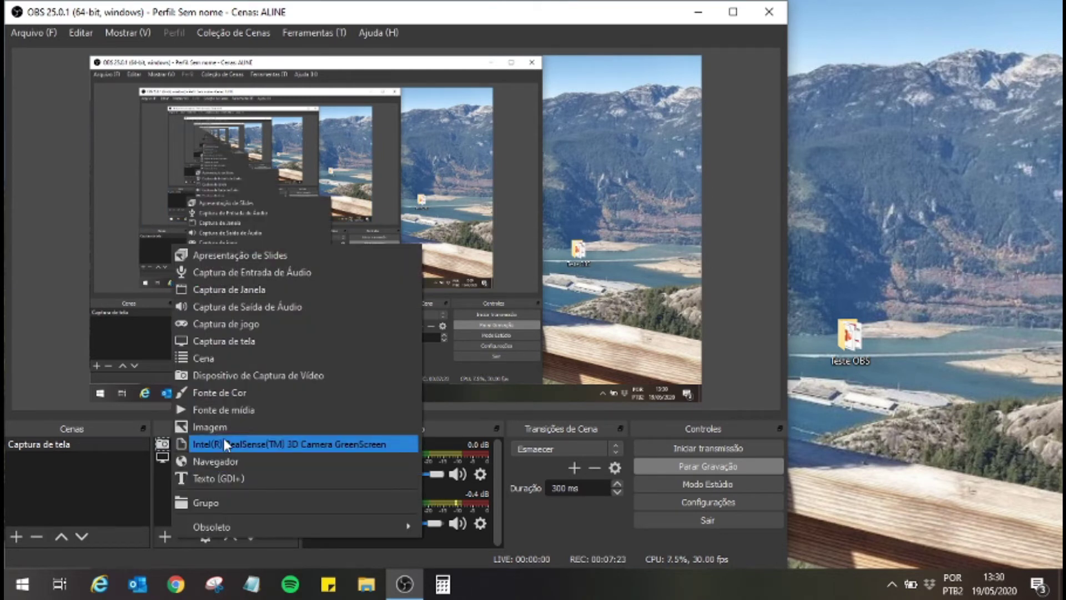
left_click(245, 414)
type("Video_1")
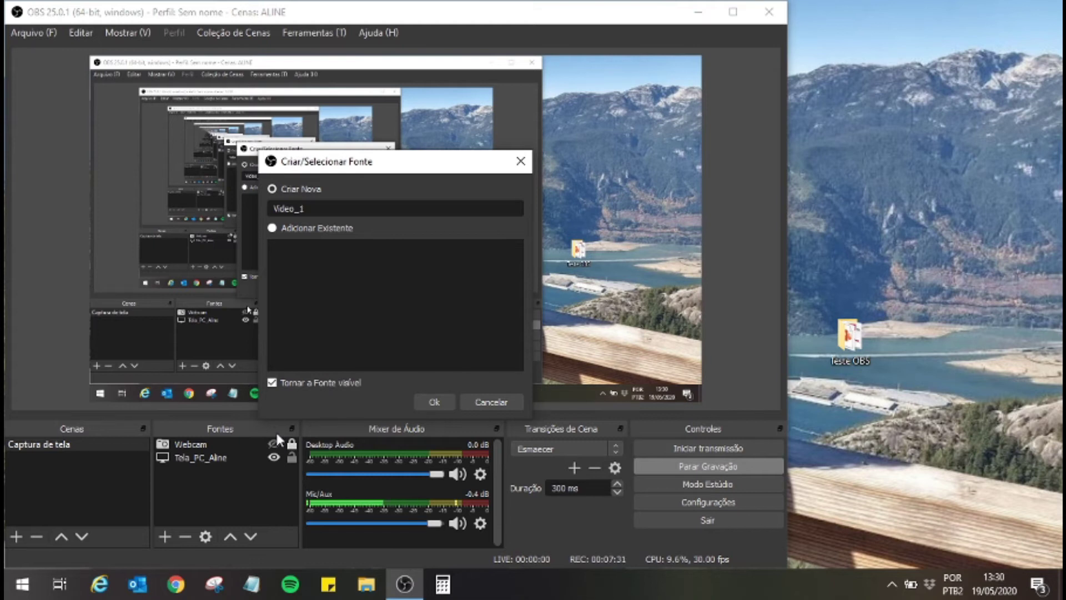
left_click(445, 403)
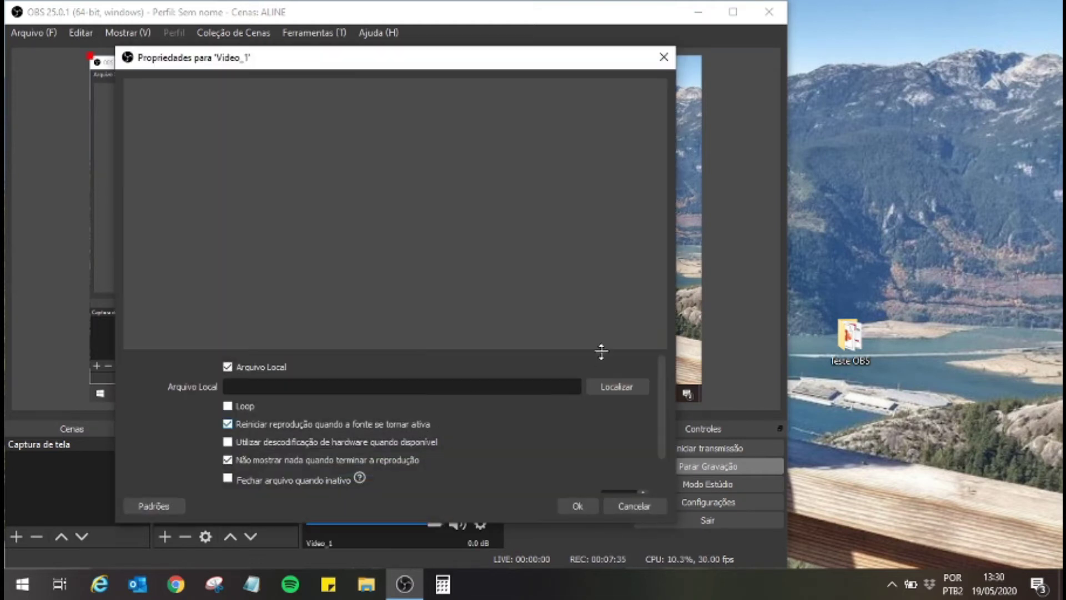
Use the Seychelles.mp4 video from the desktop's Teste OBS folder as the local file of Video_1
left_click(625, 385)
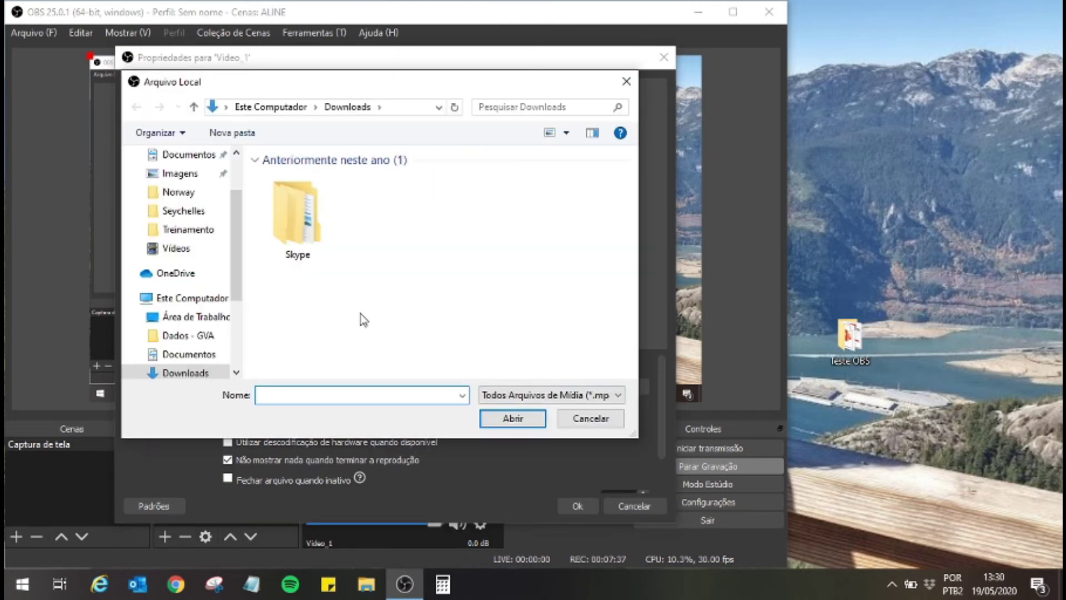
scroll(225, 278, "up", 2)
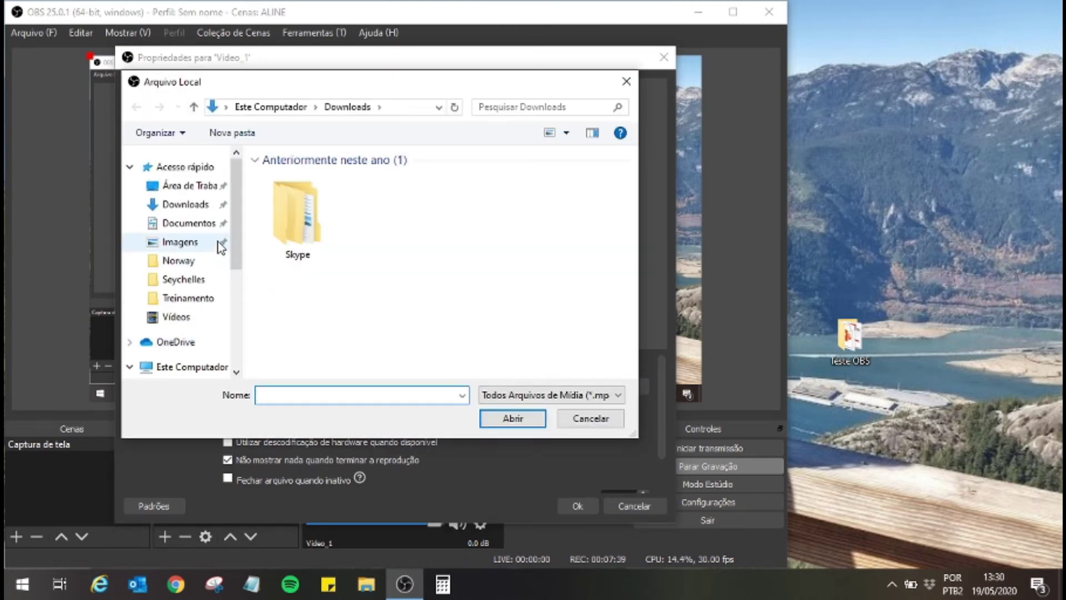
left_click(216, 191)
scroll(333, 233, "down", 2)
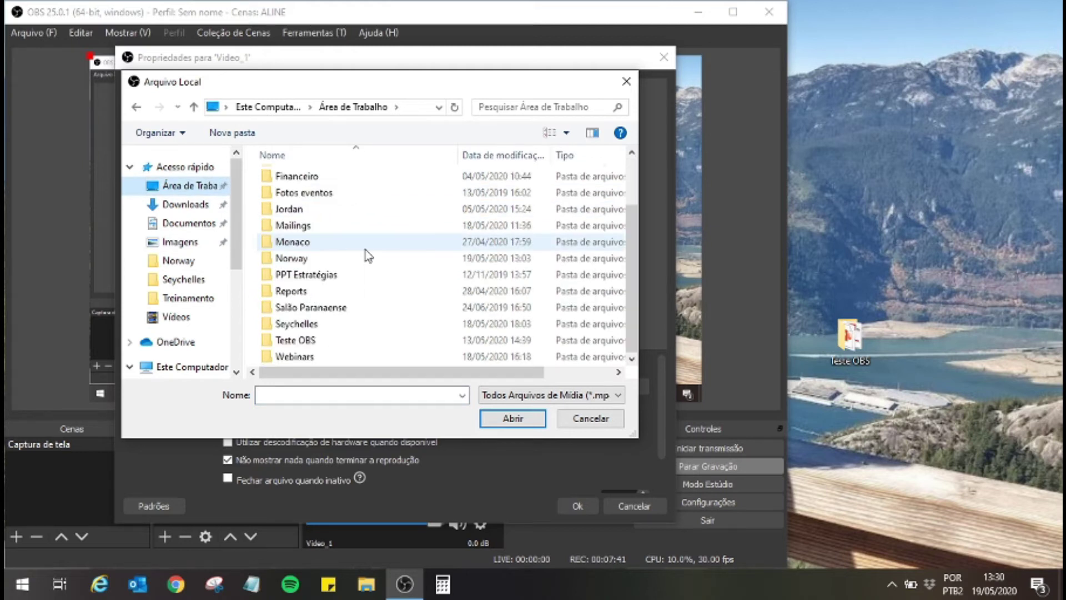
double_click(337, 341)
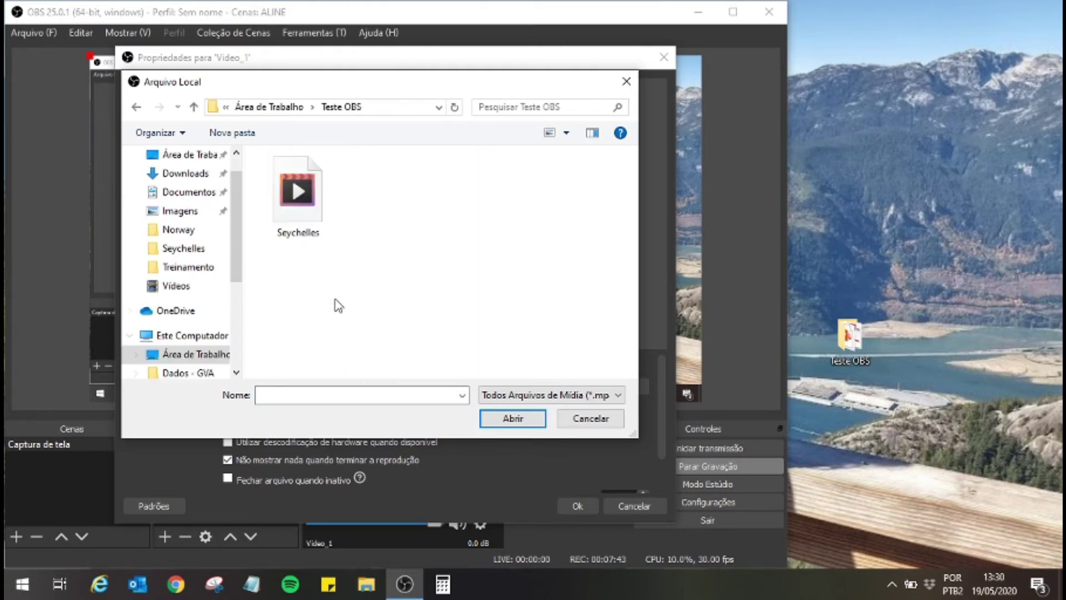
left_click(314, 231)
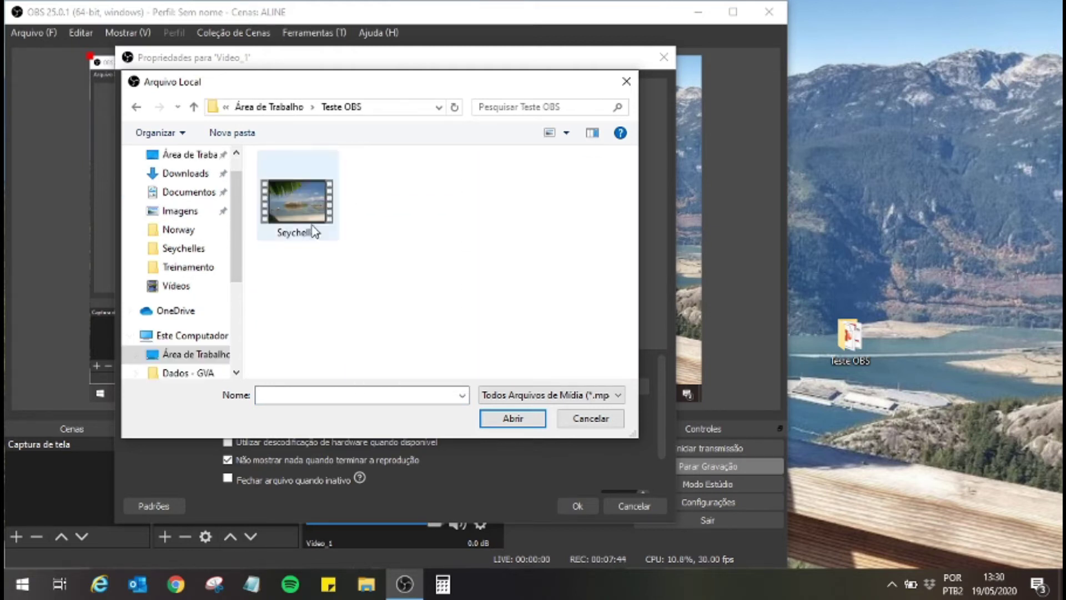
left_click(511, 419)
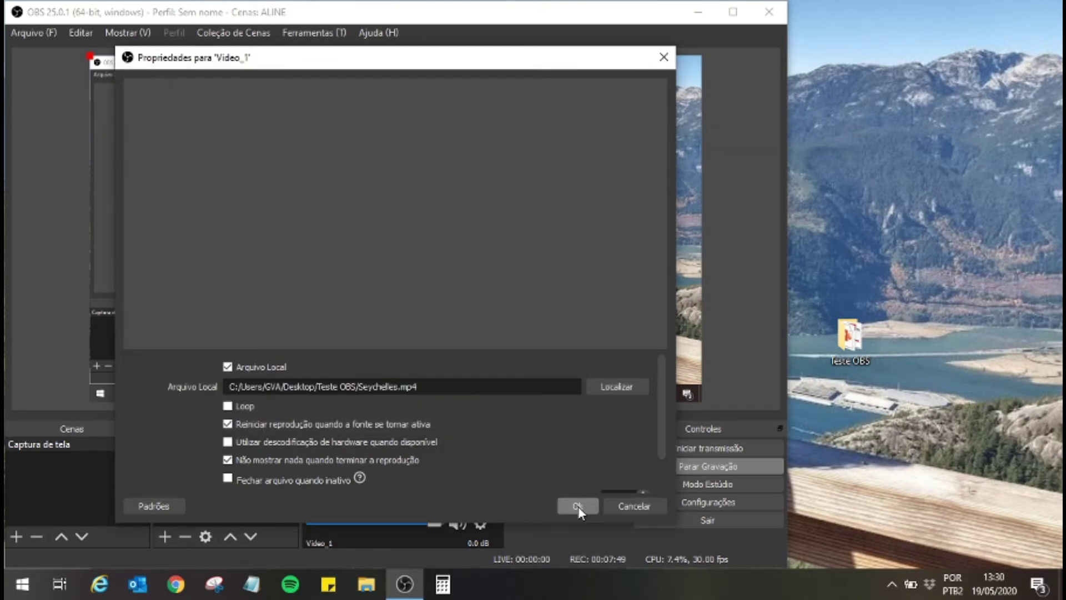
left_click(577, 505)
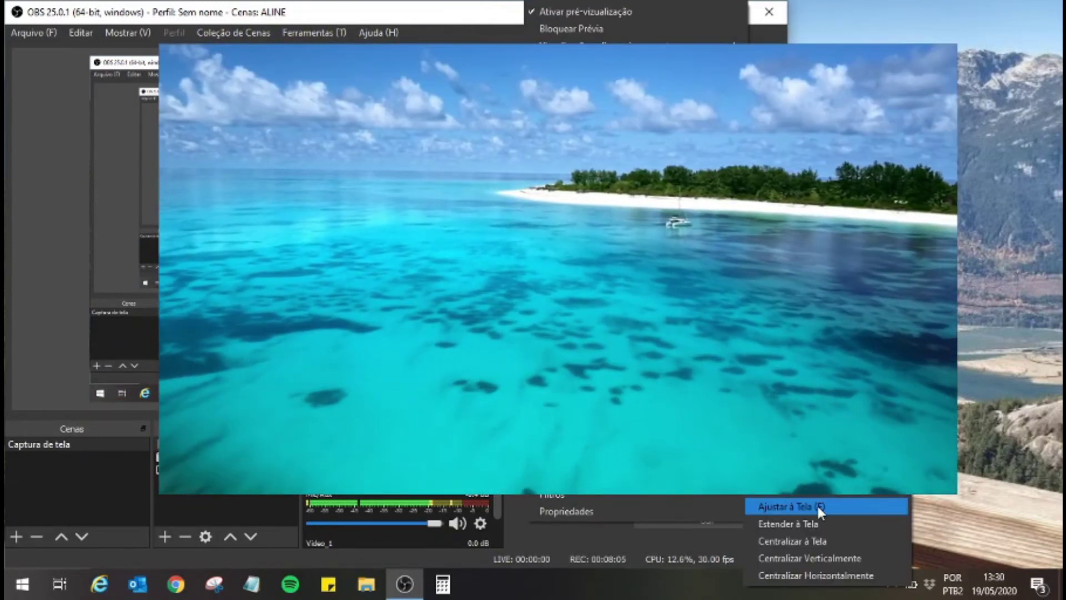
Lower the Video_1 audio level to -13.2 dB and mute it
key("Escape")
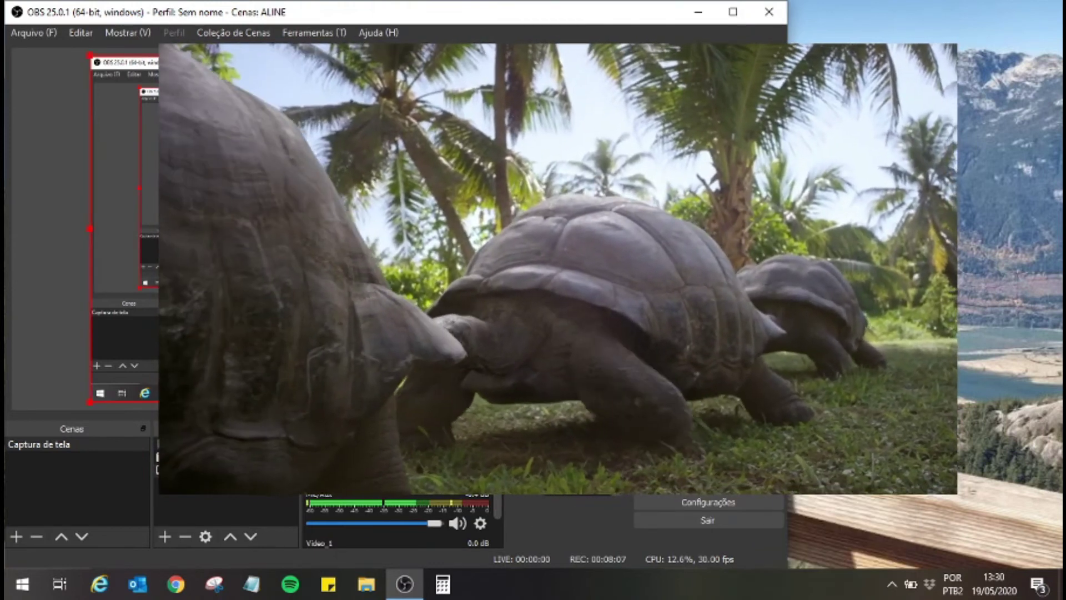
scroll(442, 530, "down", 2)
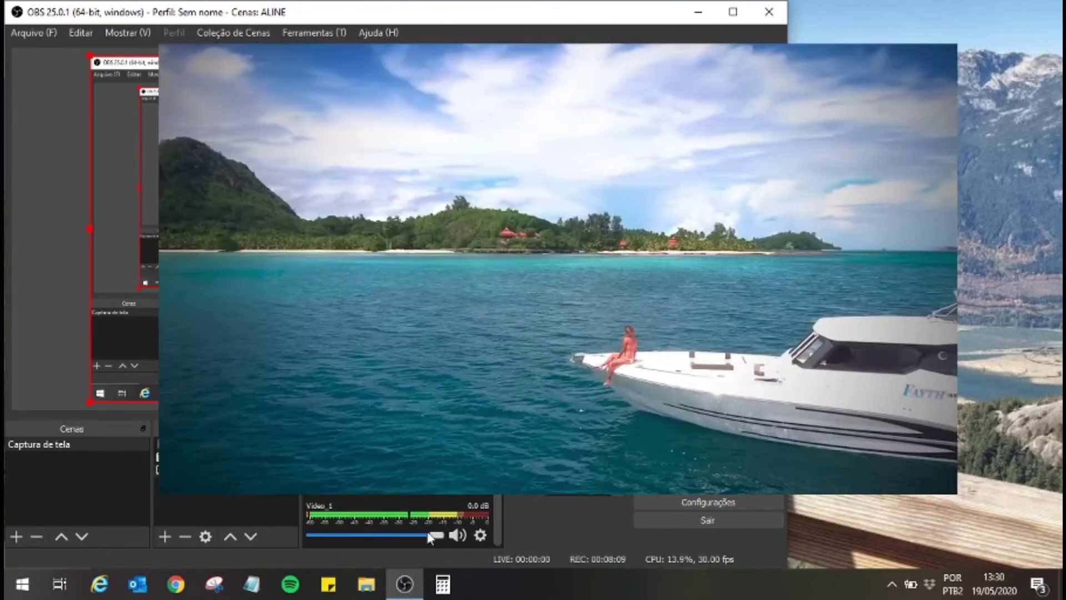
left_click_drag(441, 534, 390, 534)
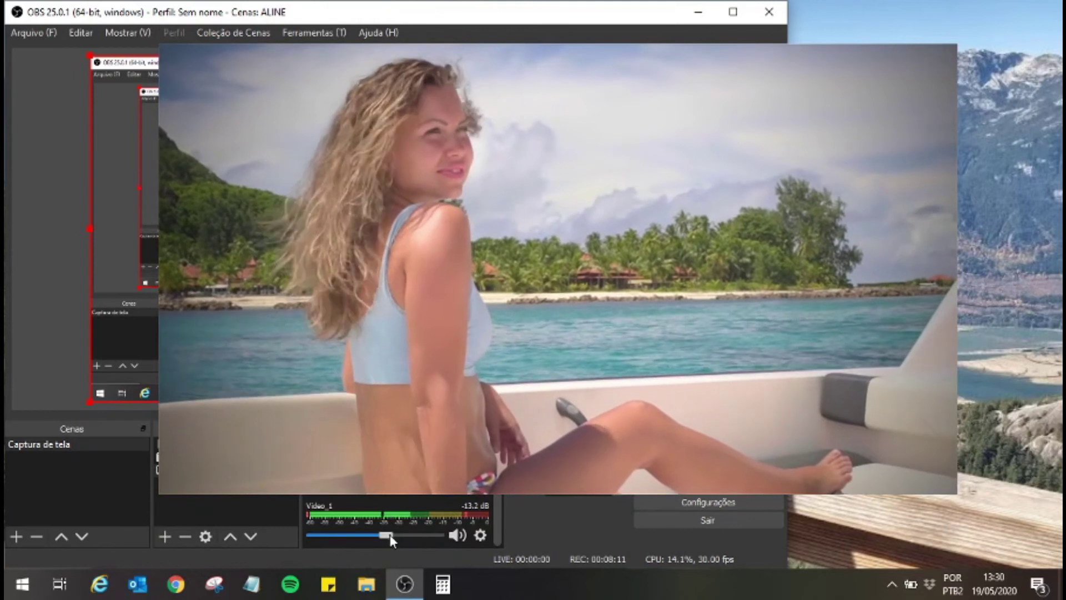
left_click(454, 534)
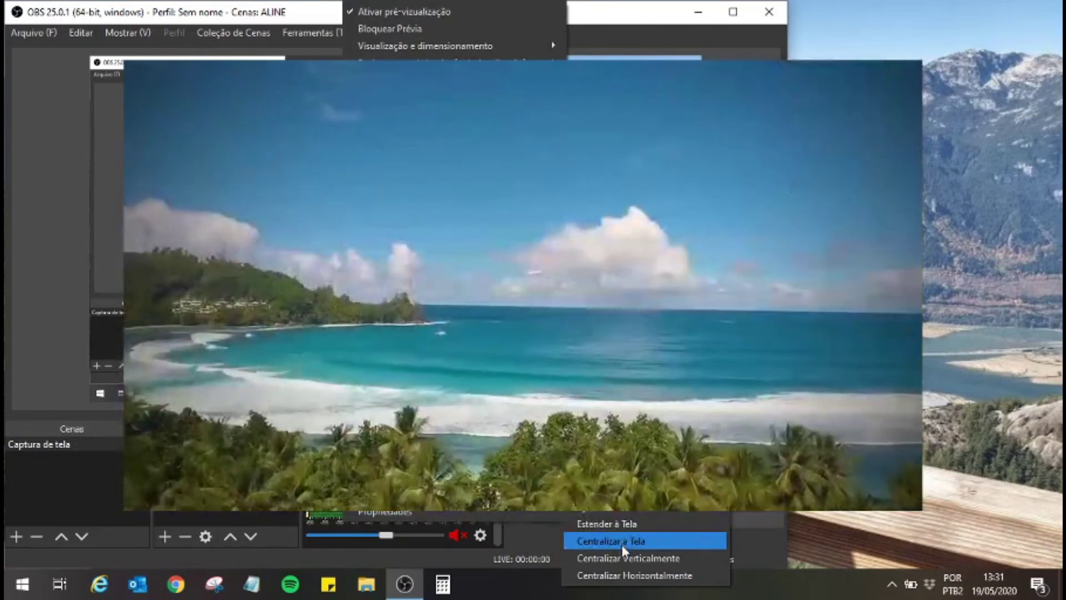
Center the Video_1 image on the canvas and set its audio level to -11.9 dB
left_click(621, 541)
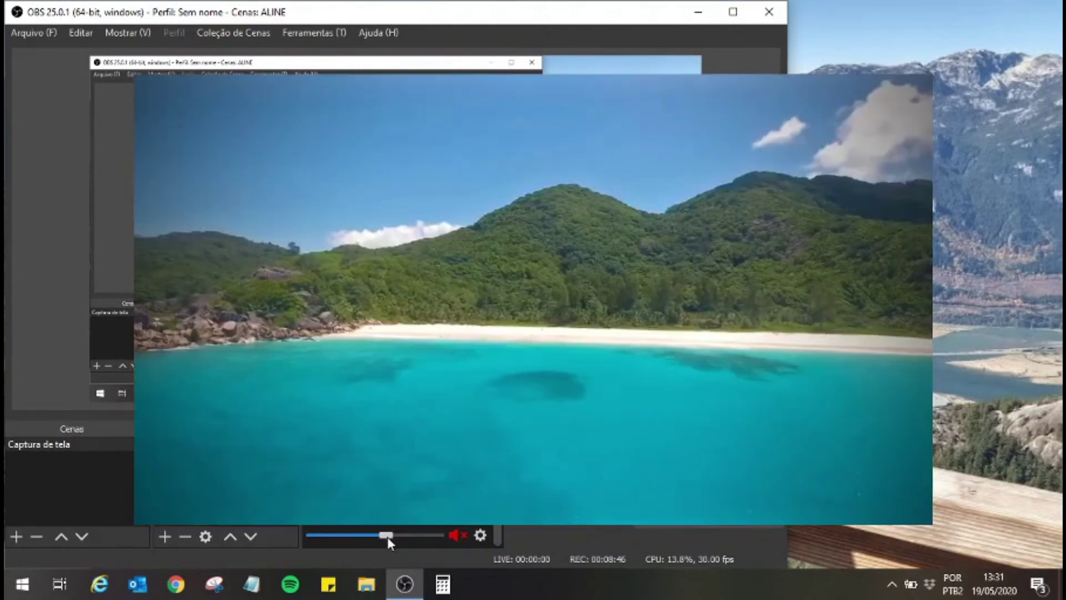
left_click_drag(388, 536, 389, 535)
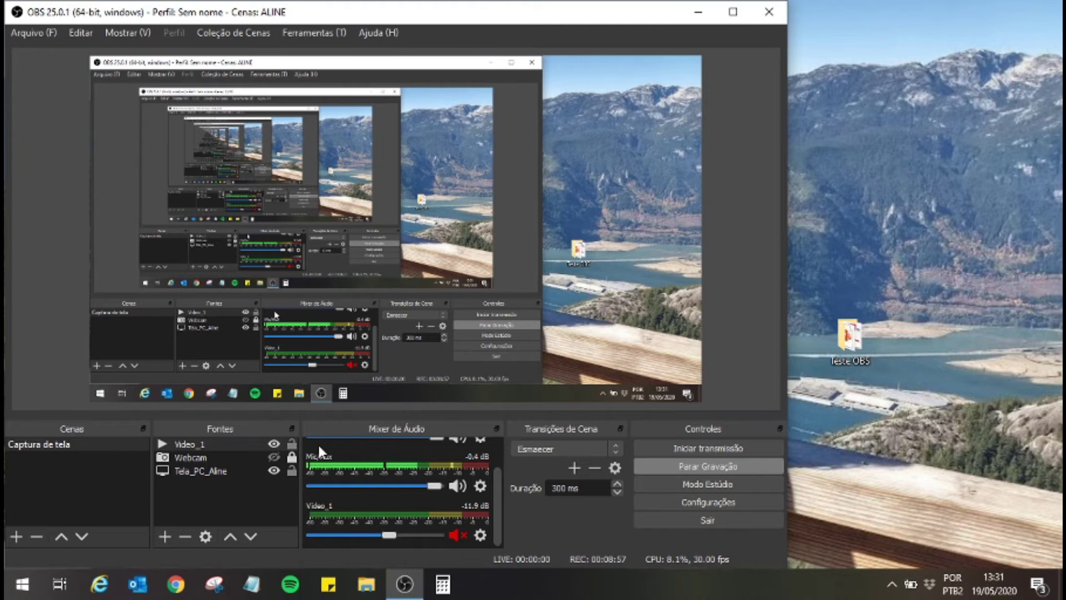
Enable looping for the Video_1 source and shrink its image toward the lower-right corner of the canvas
left_click(198, 445)
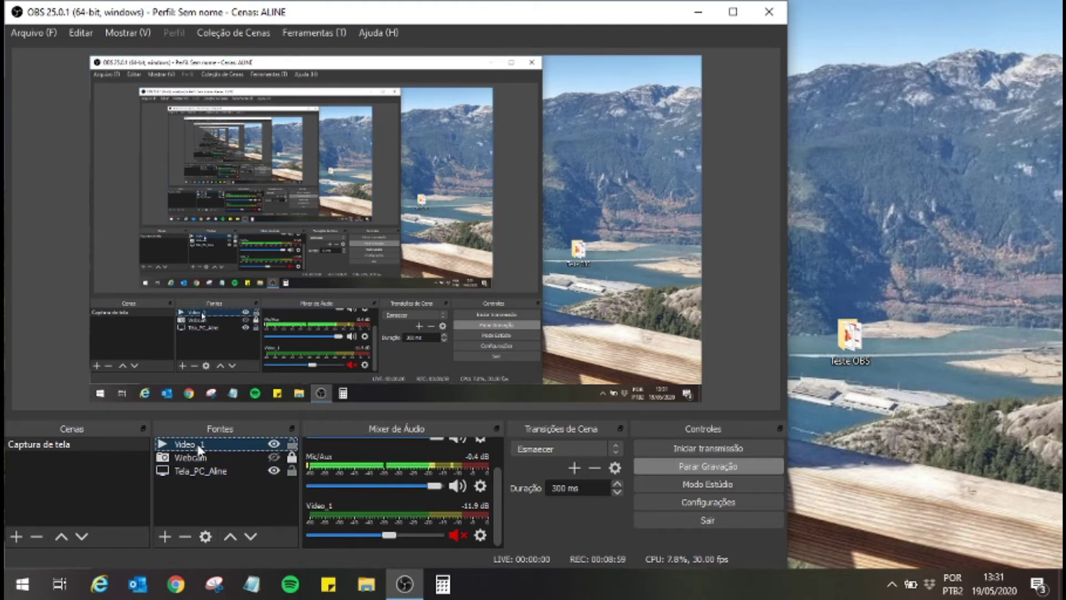
double_click(197, 444)
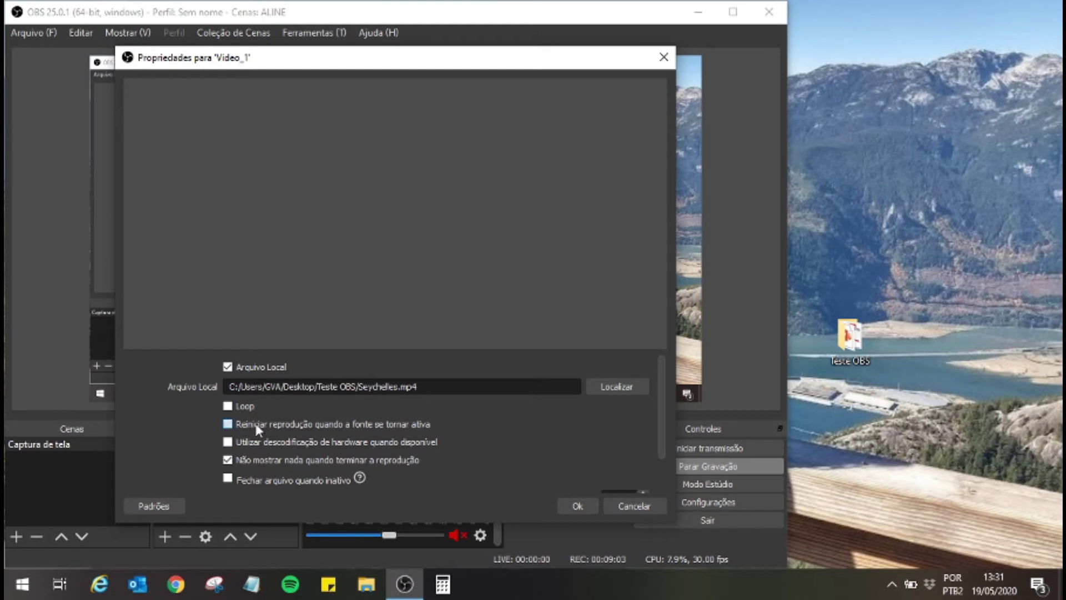
left_click(238, 410)
left_click(578, 506)
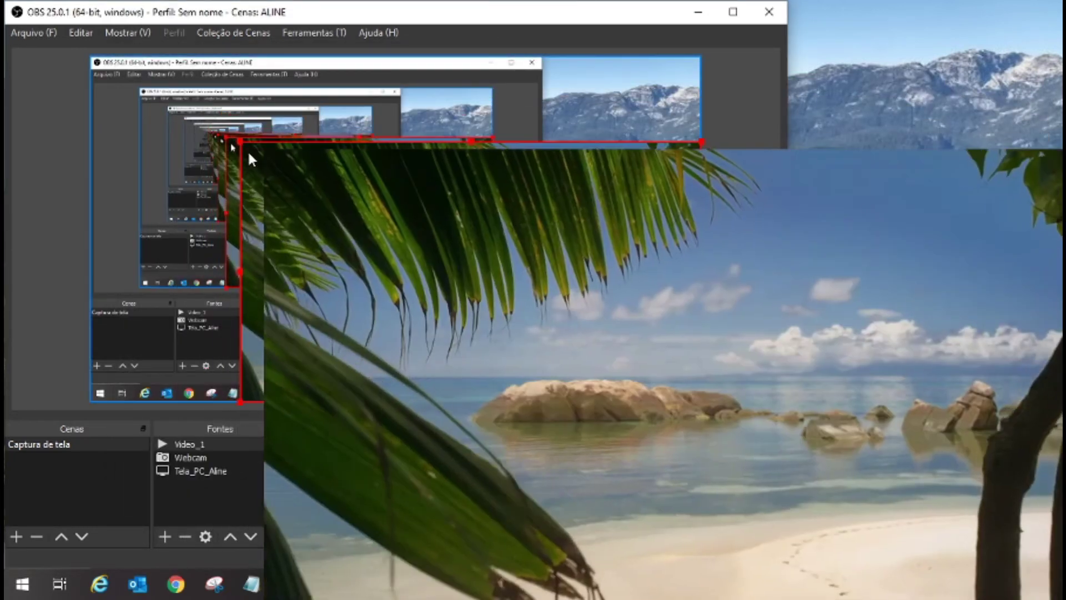
left_click_drag(234, 141, 473, 242)
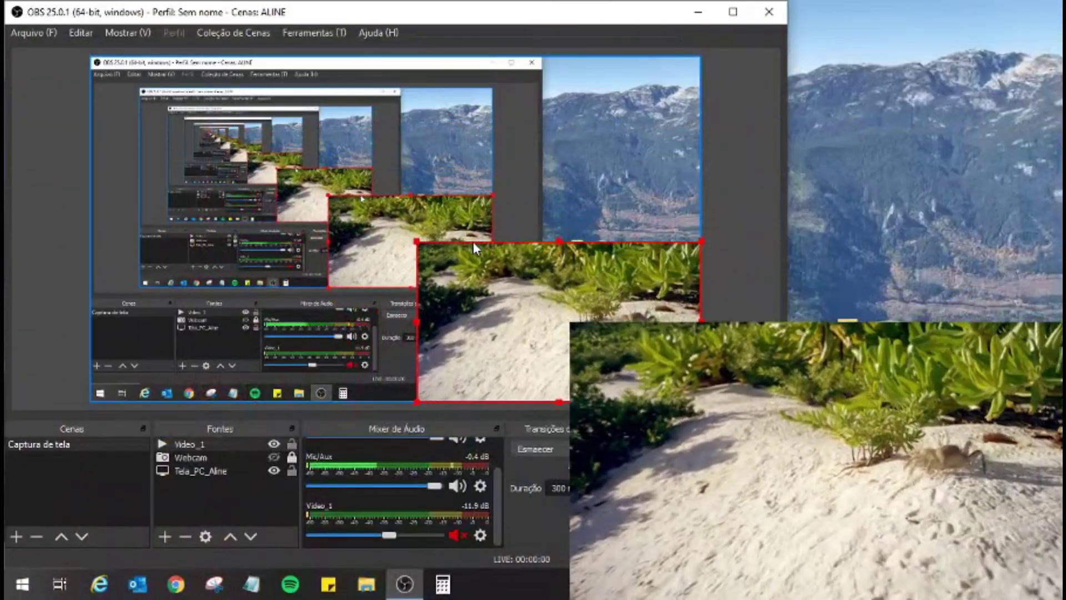
Remove the Video_1 source from the scene
left_click(389, 344)
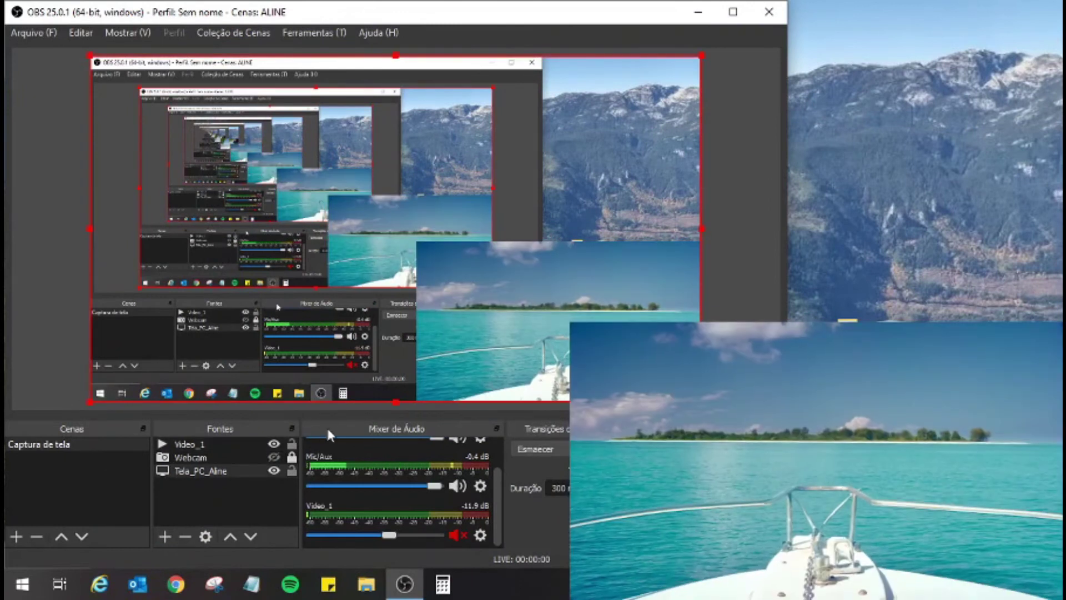
left_click(192, 443)
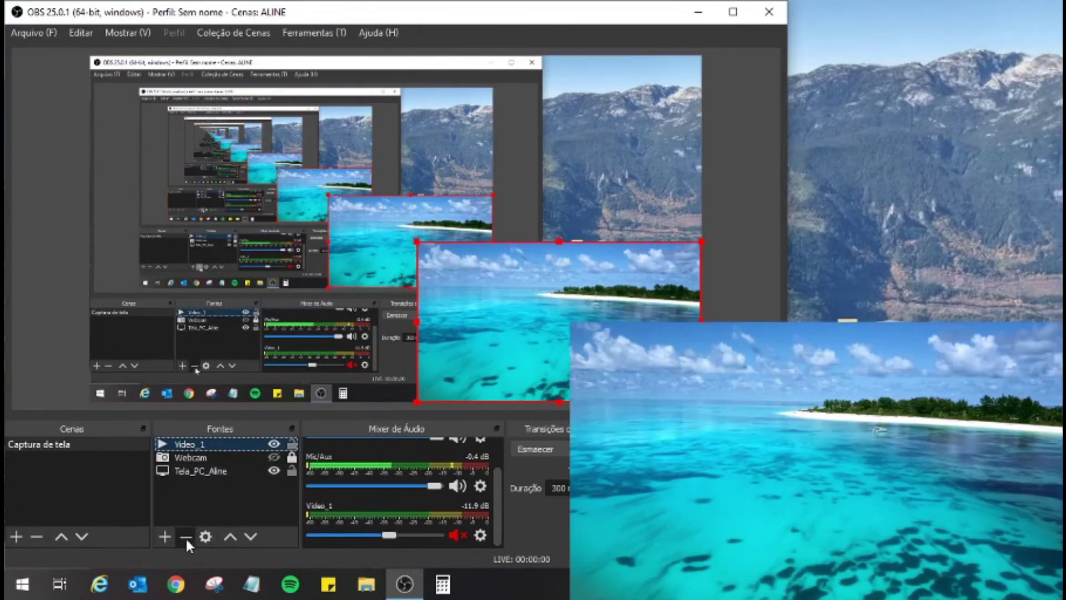
left_click(185, 536)
left_click(428, 308)
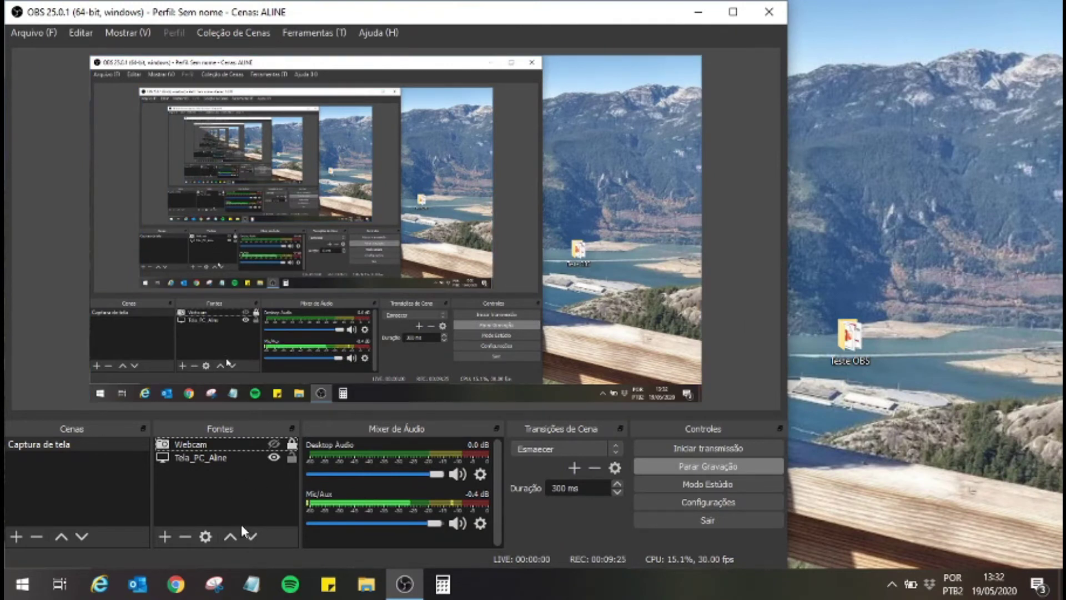
left_click(165, 536)
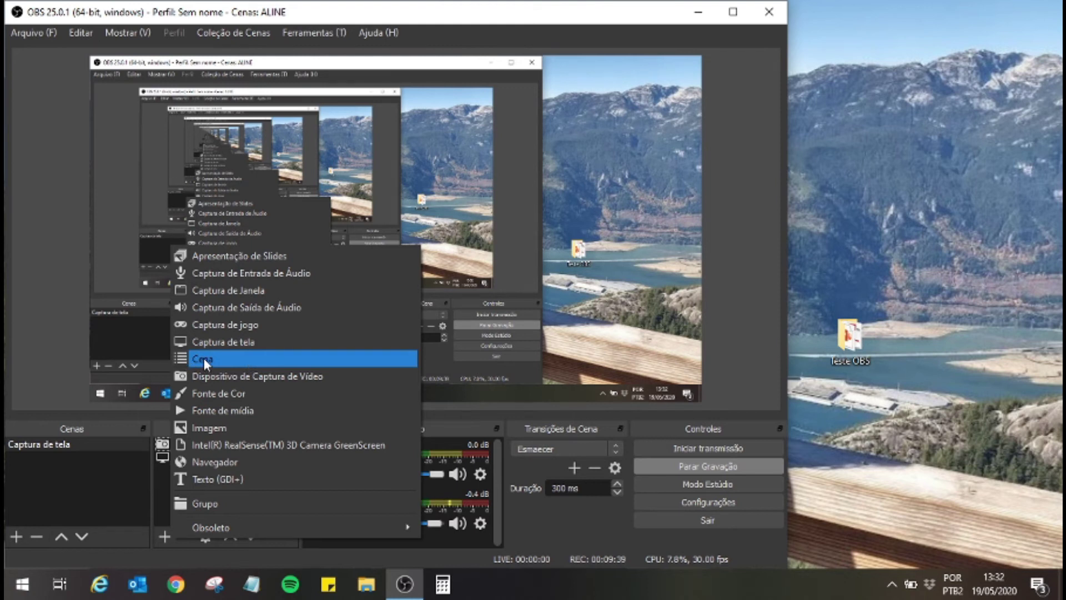
left_click(100, 407)
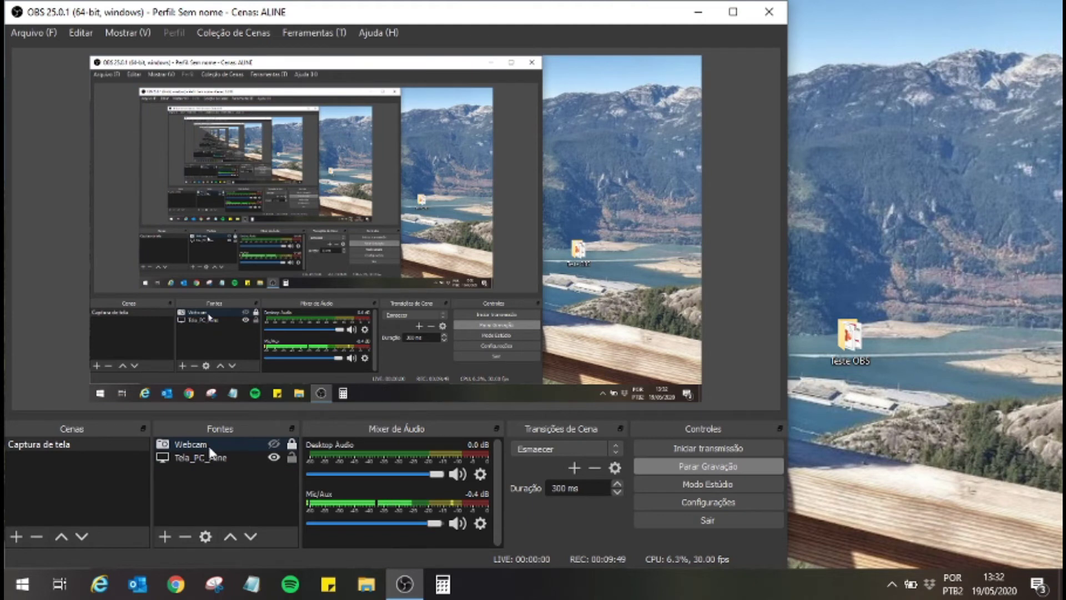
left_click(225, 444)
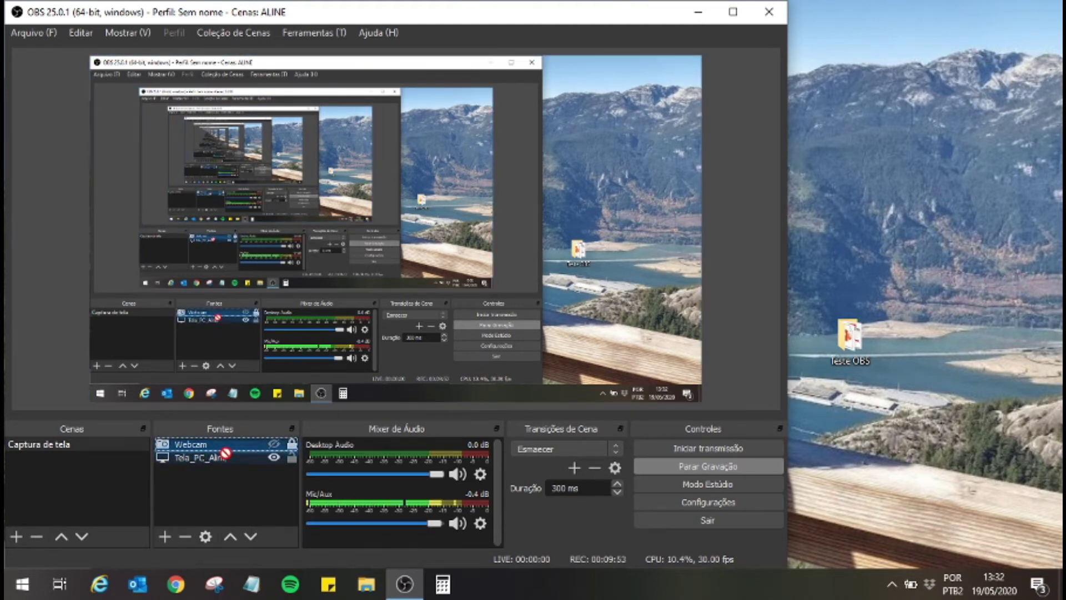
left_click(164, 535)
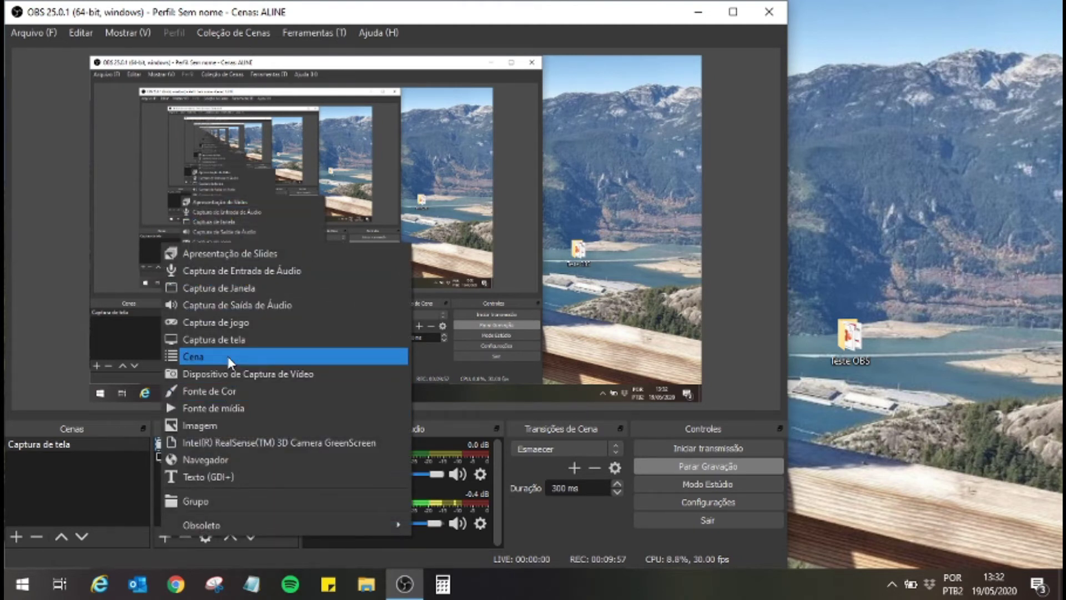
left_click(69, 451)
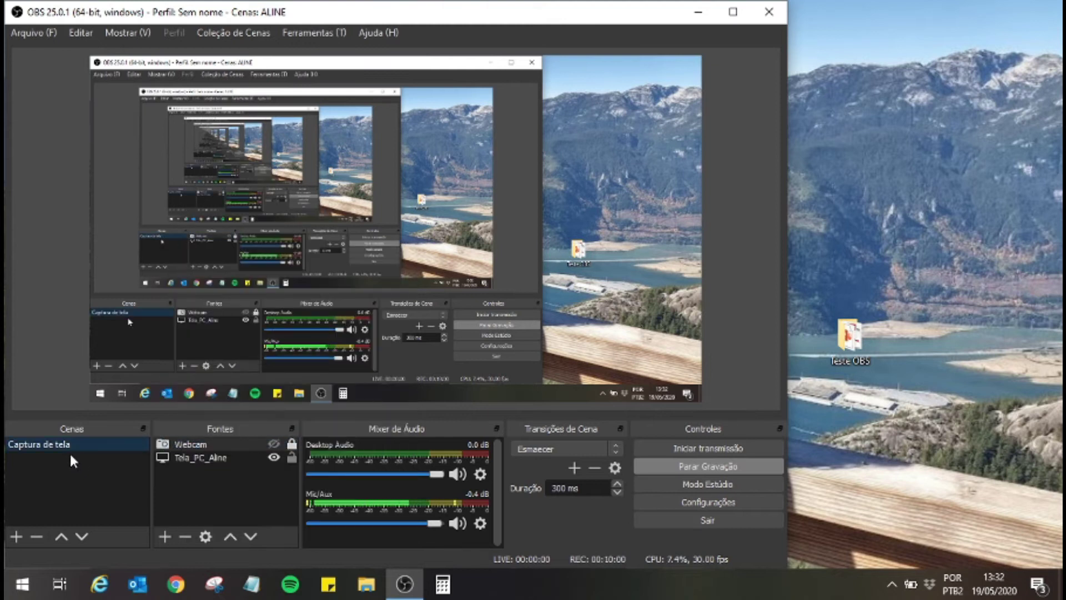
Add a new scene named webcamcena
left_click(17, 536)
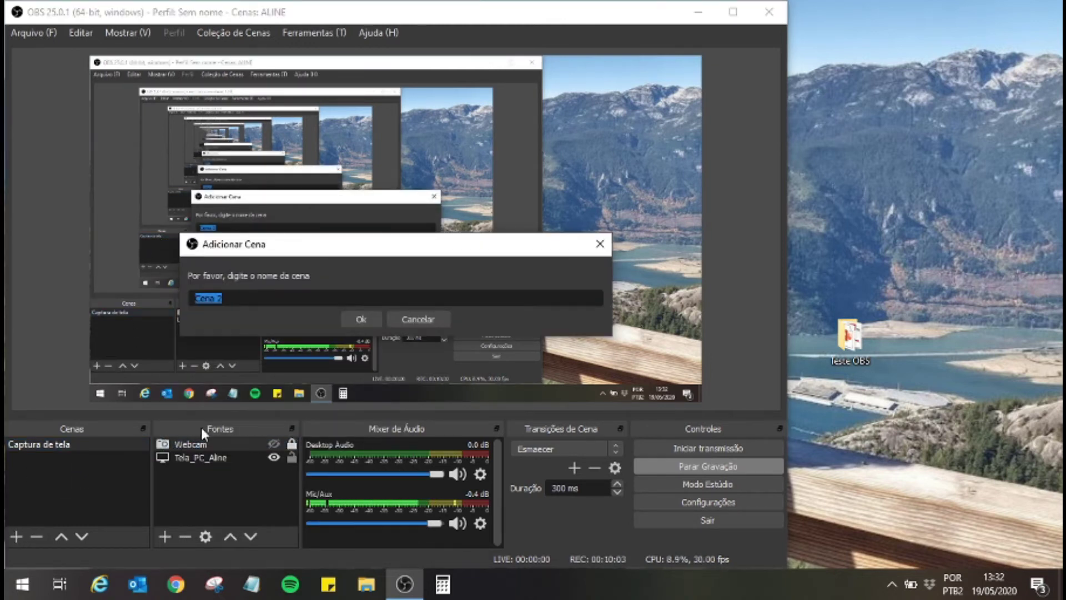
type("Webcam")
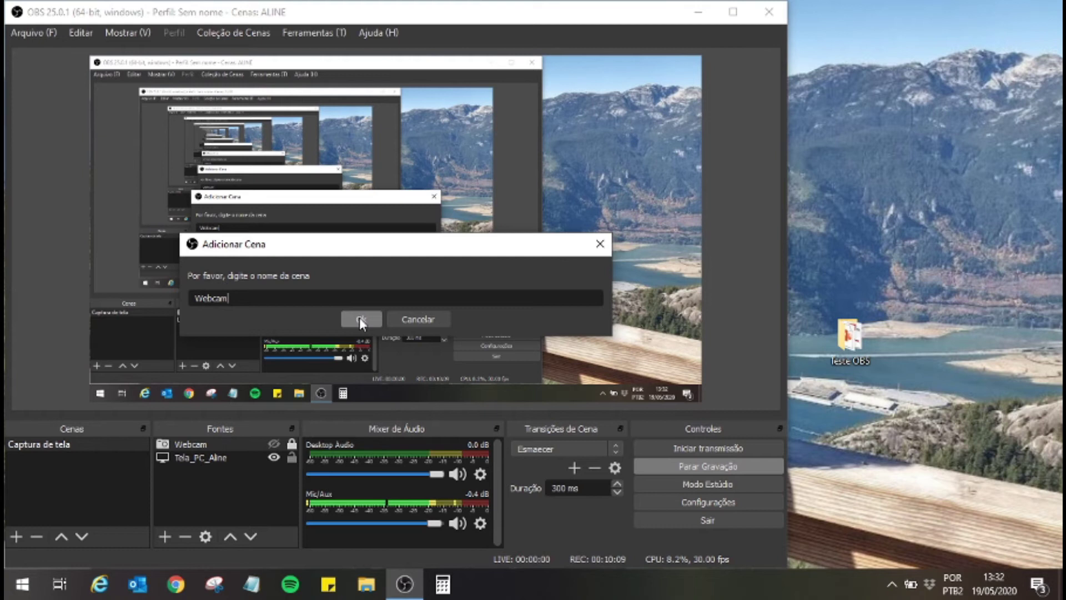
left_click(360, 319)
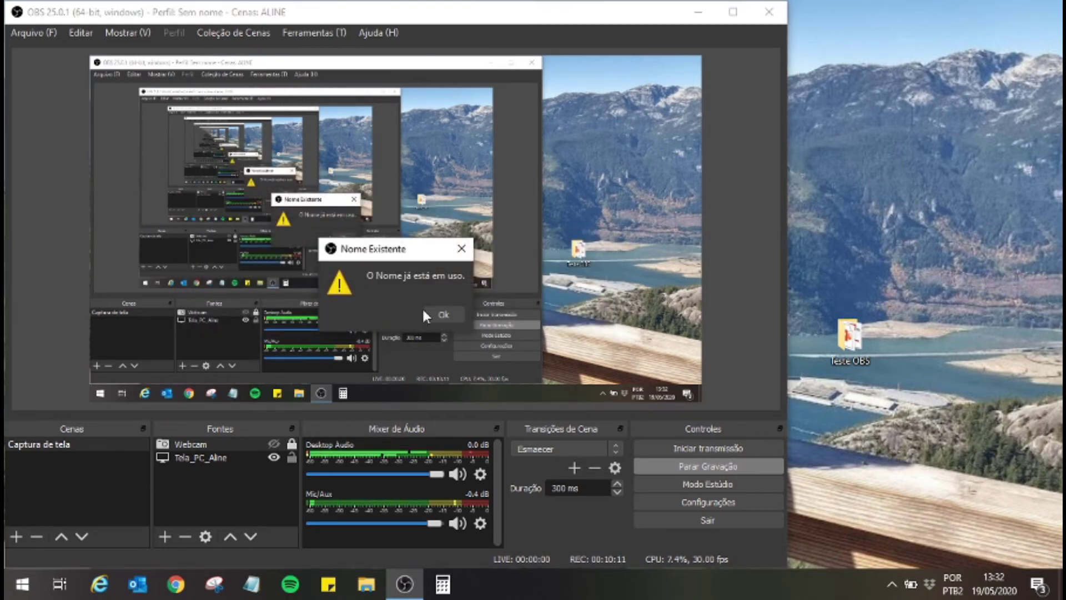
left_click(443, 315)
type("we")
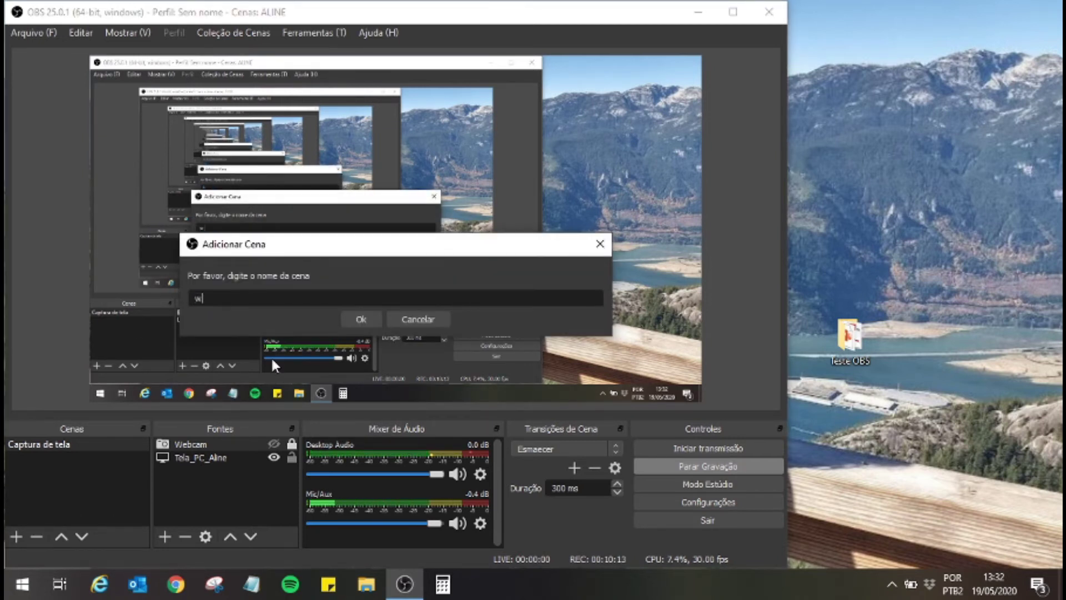
type("bcamcena")
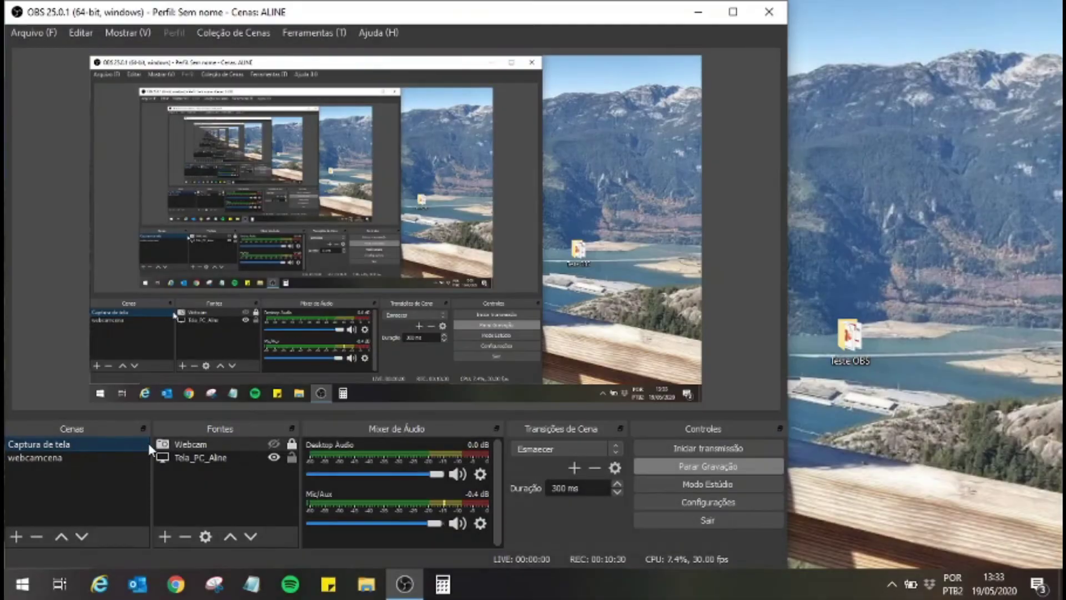
Remove the Webcam source from the Captura de tela scene
left_click(200, 444)
right_click(275, 449)
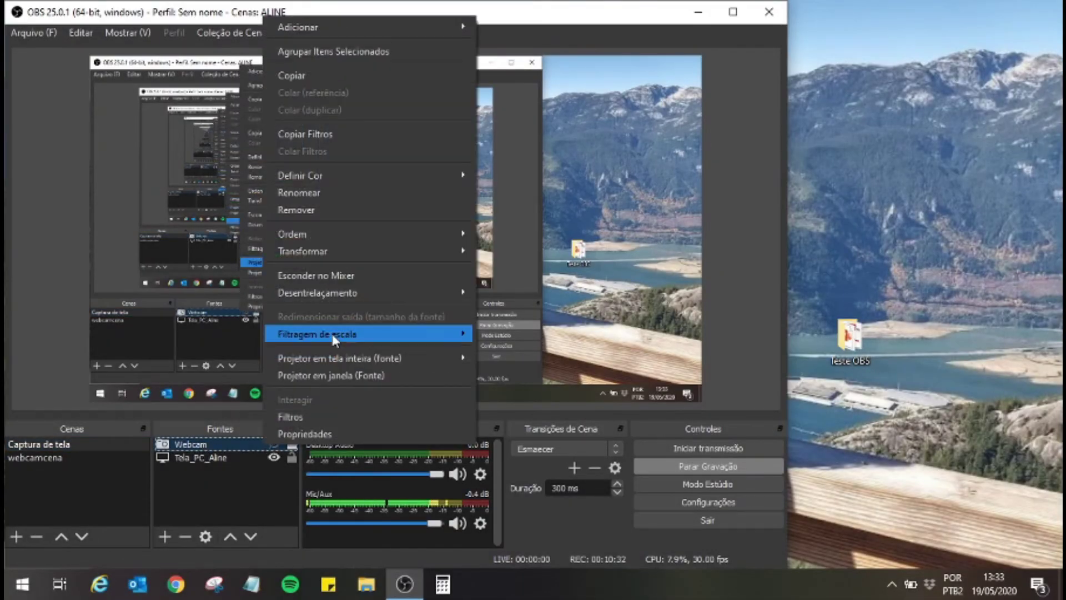
left_click(350, 209)
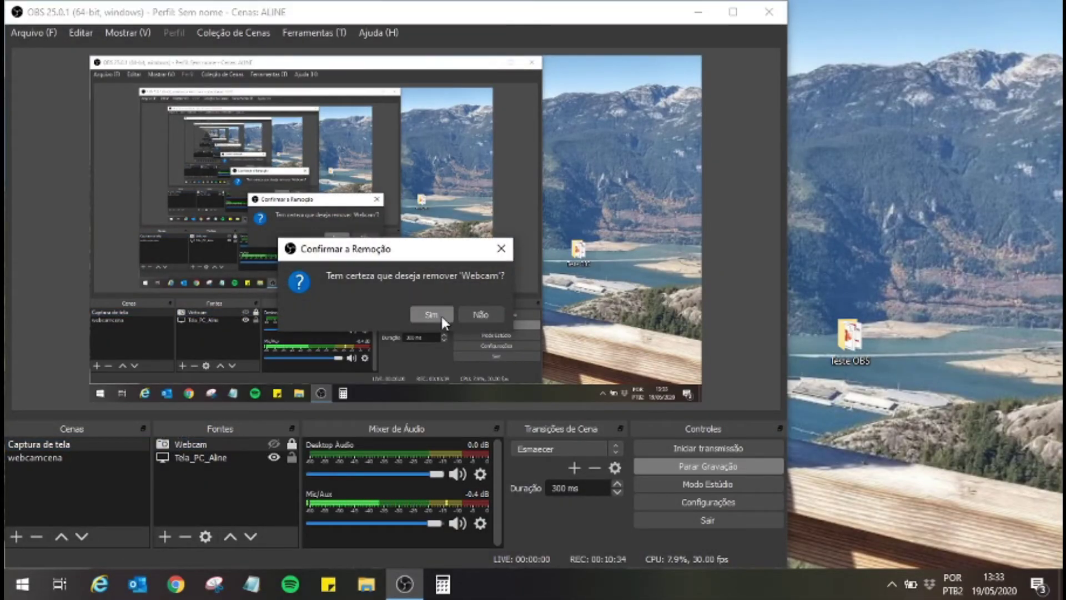
left_click(441, 315)
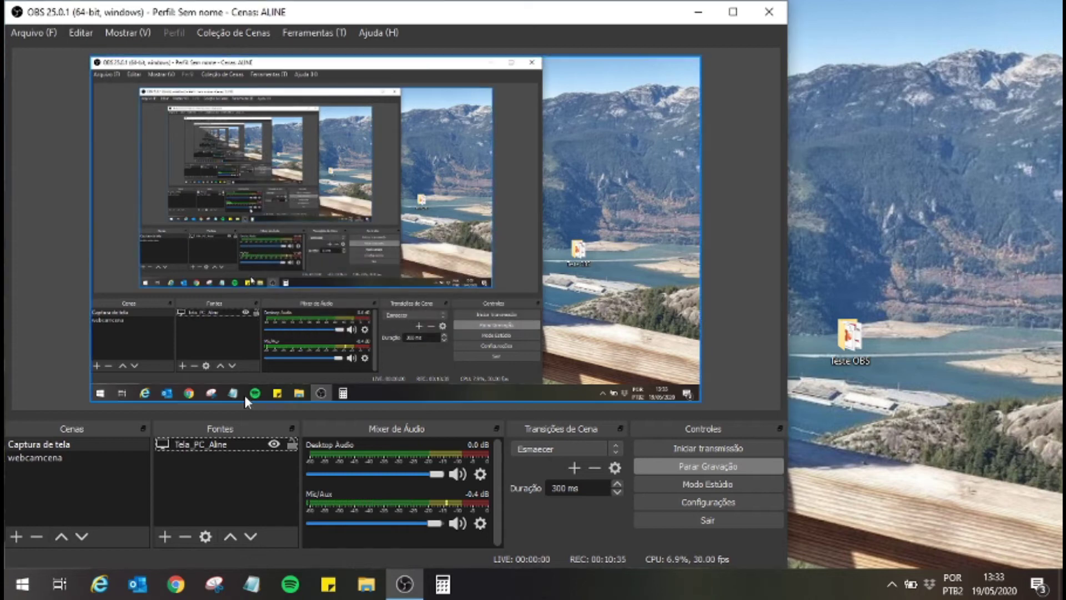
Check the webcamcena scene and add it as an existing scene source to Captura de tela
left_click(94, 457)
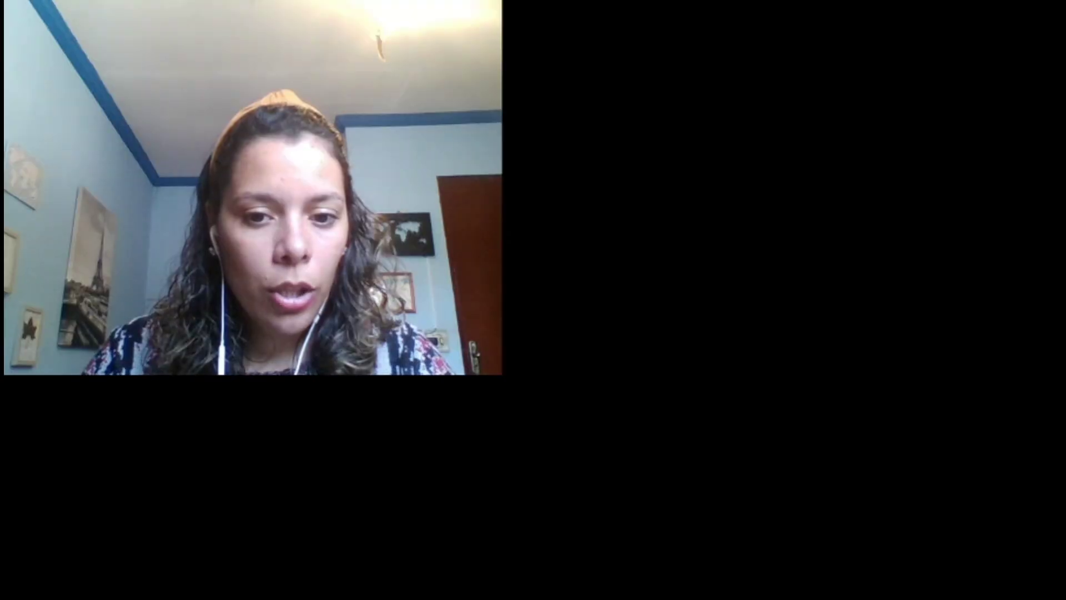
left_click(57, 444)
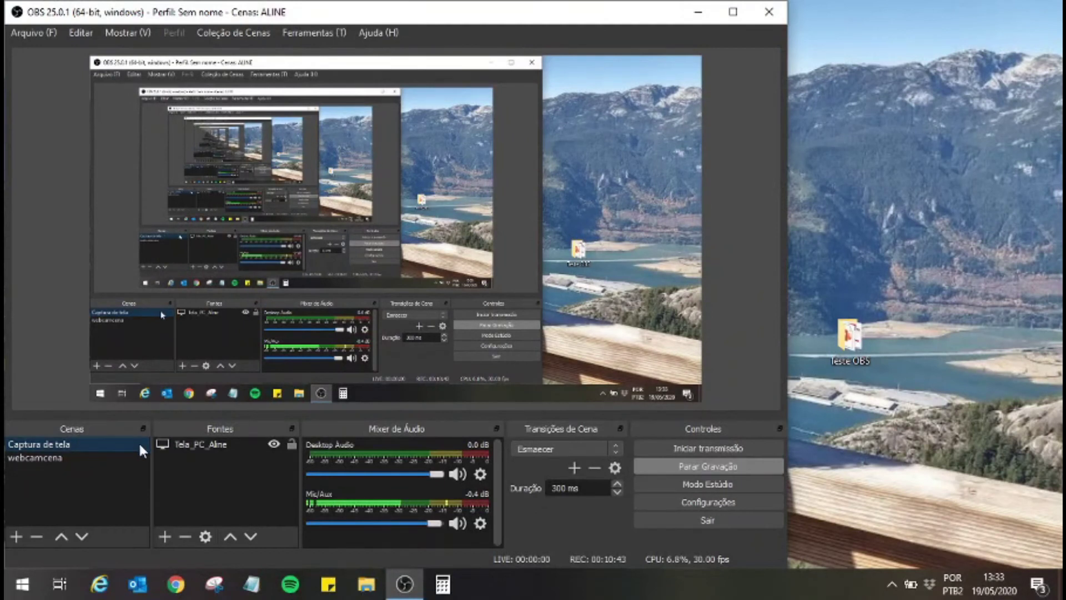
left_click(162, 540)
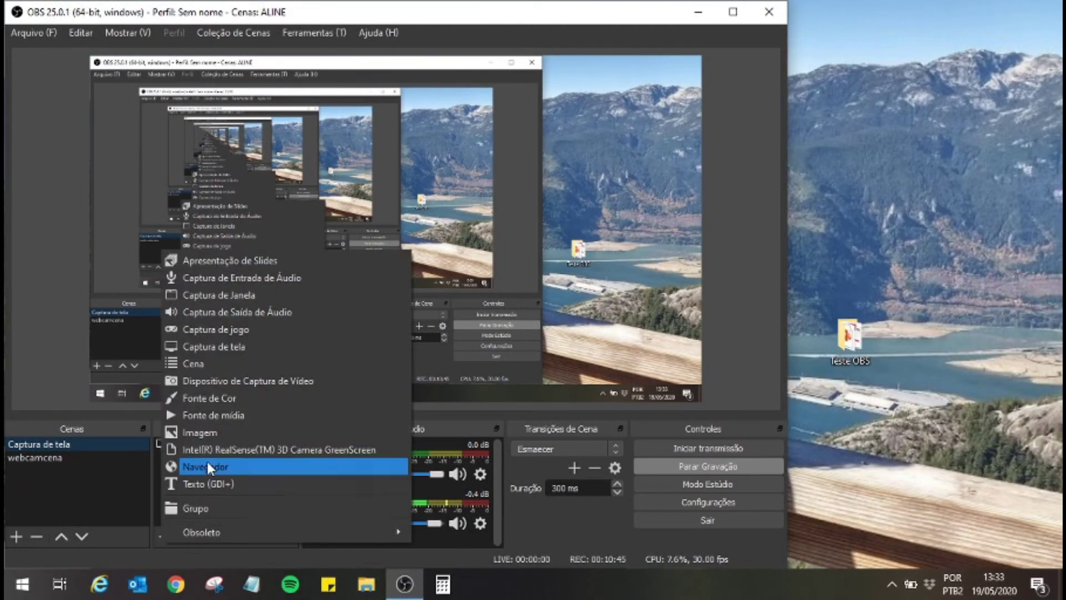
left_click(221, 364)
left_click(291, 246)
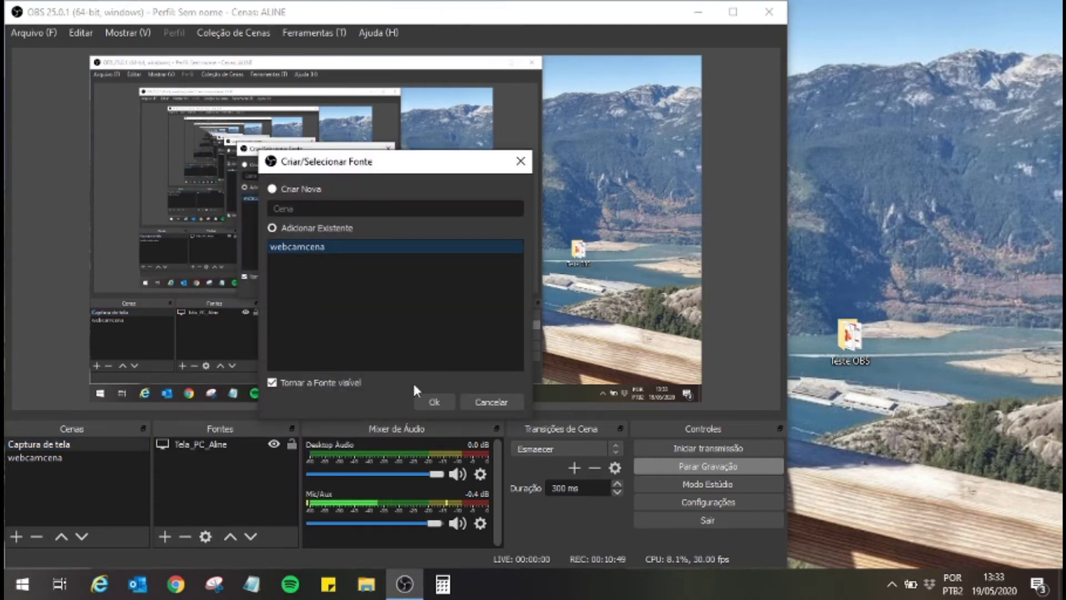
left_click(433, 402)
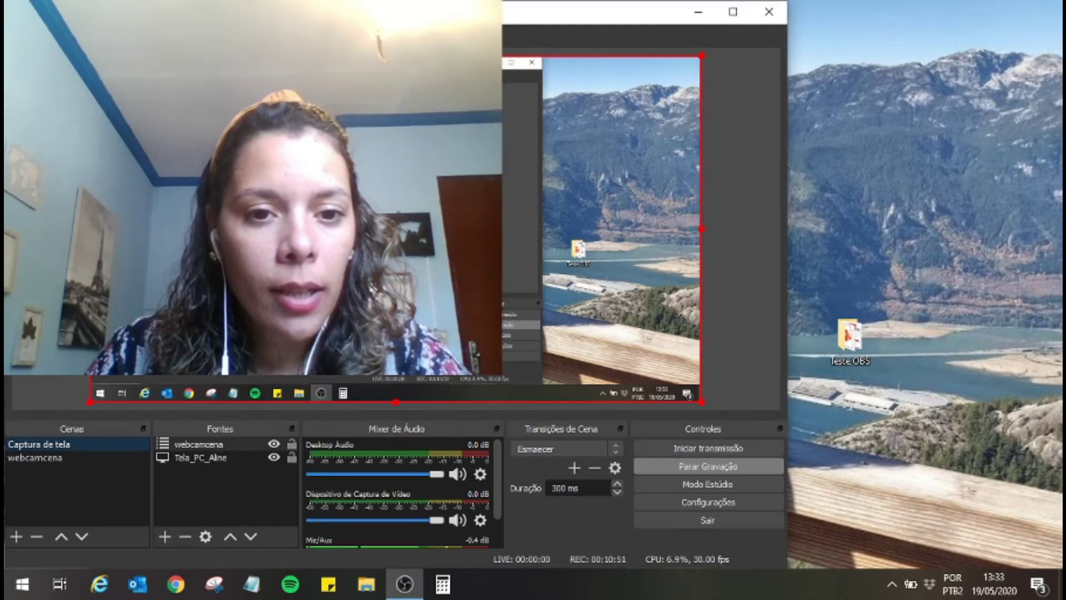
left_click_drag(233, 167, 231, 188)
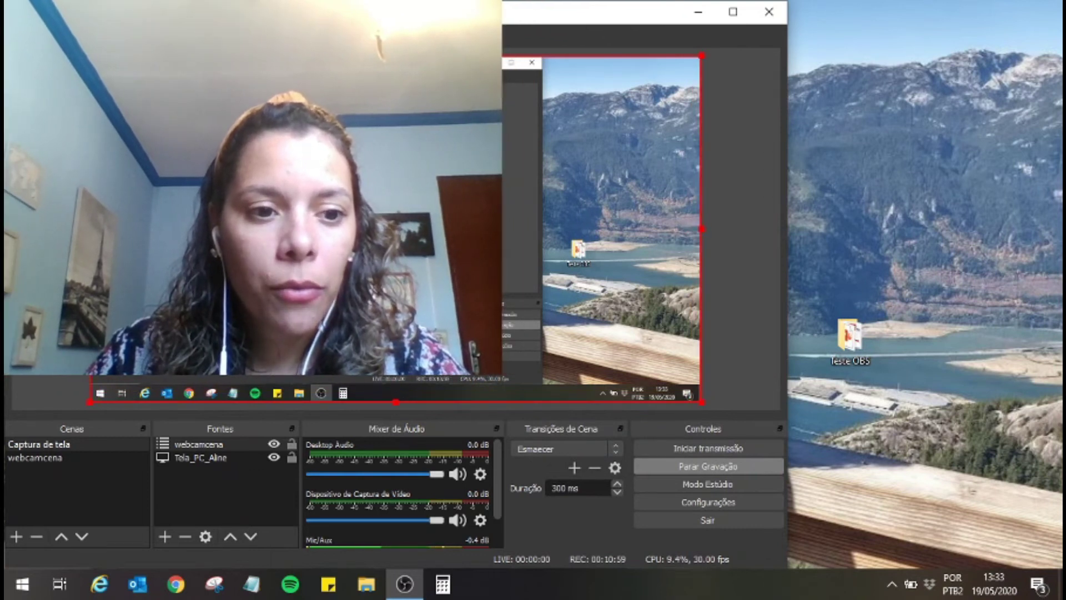
left_click(68, 456)
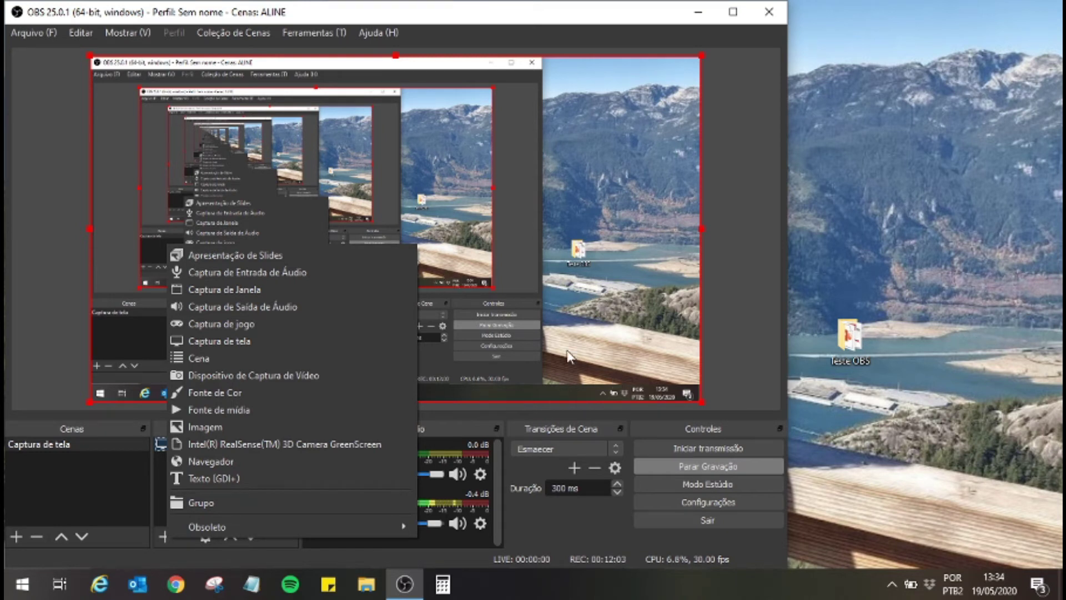
left_click(832, 228)
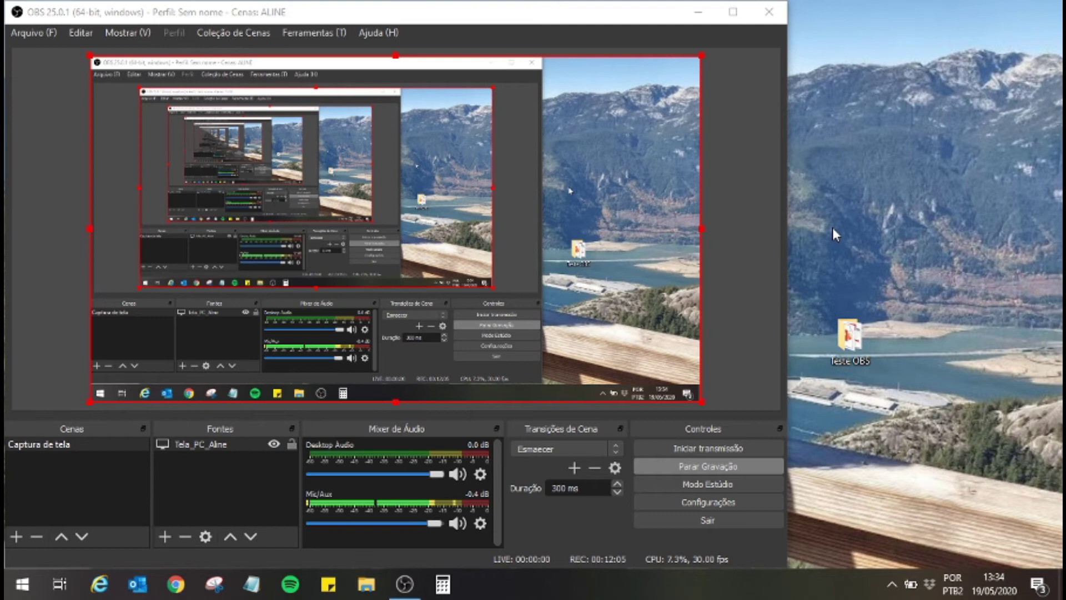
left_click(697, 14)
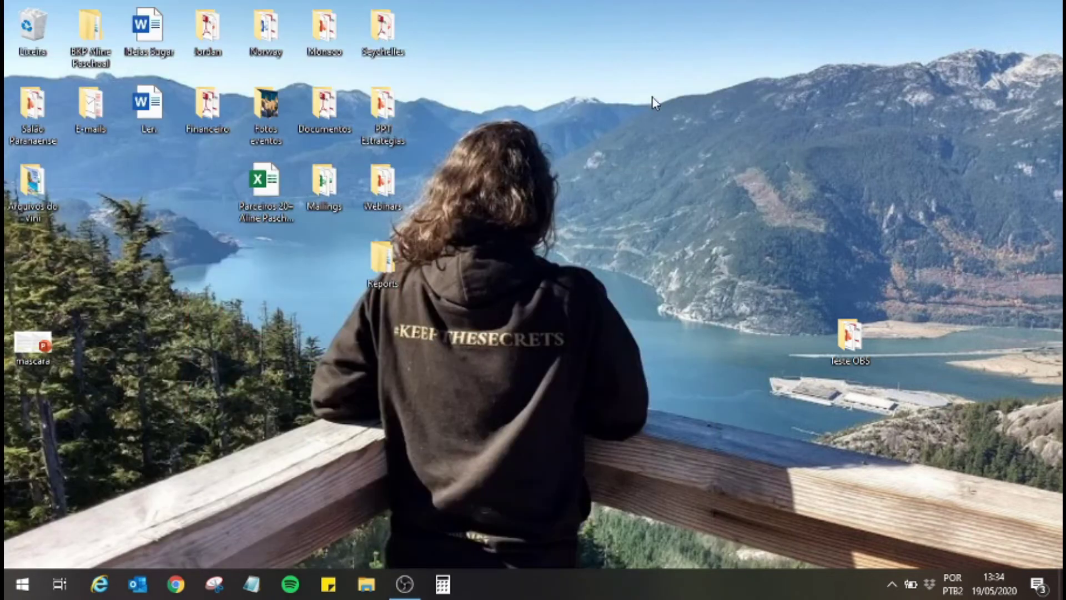
mouse_move(405, 583)
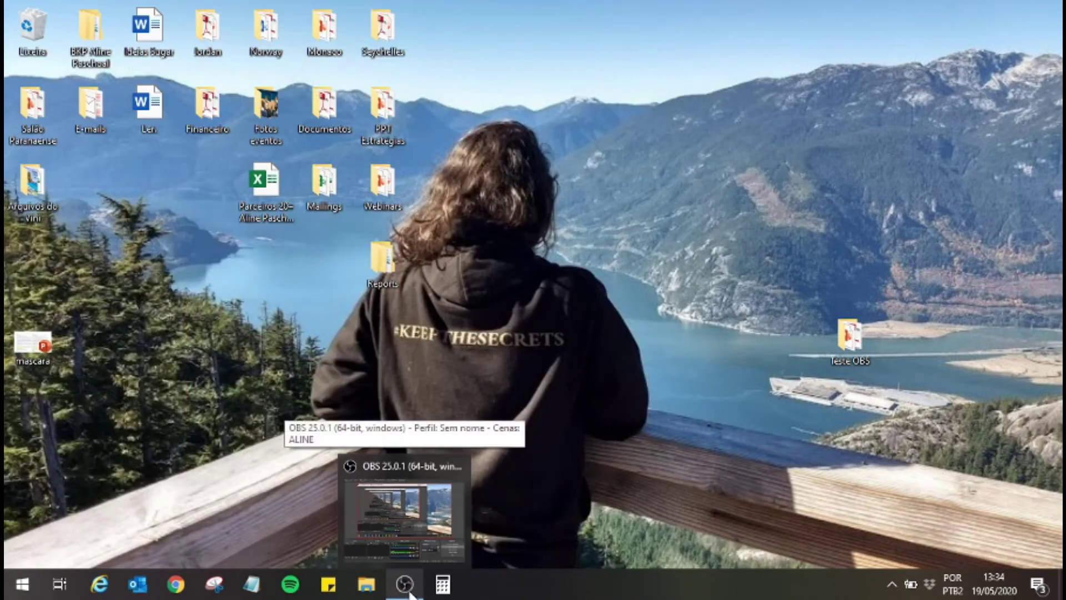
left_click(414, 532)
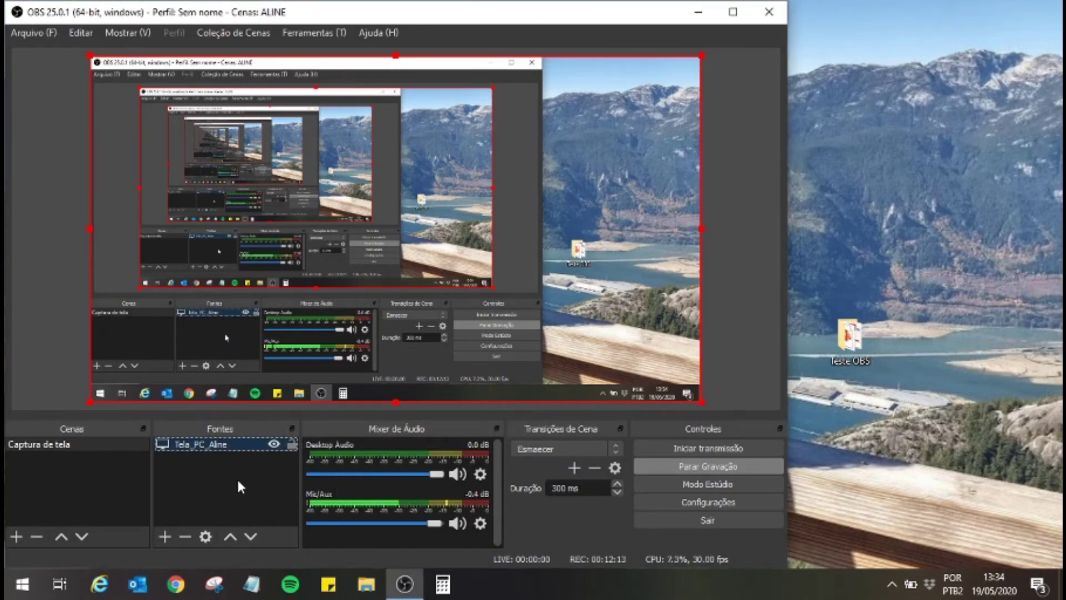
left_click(165, 534)
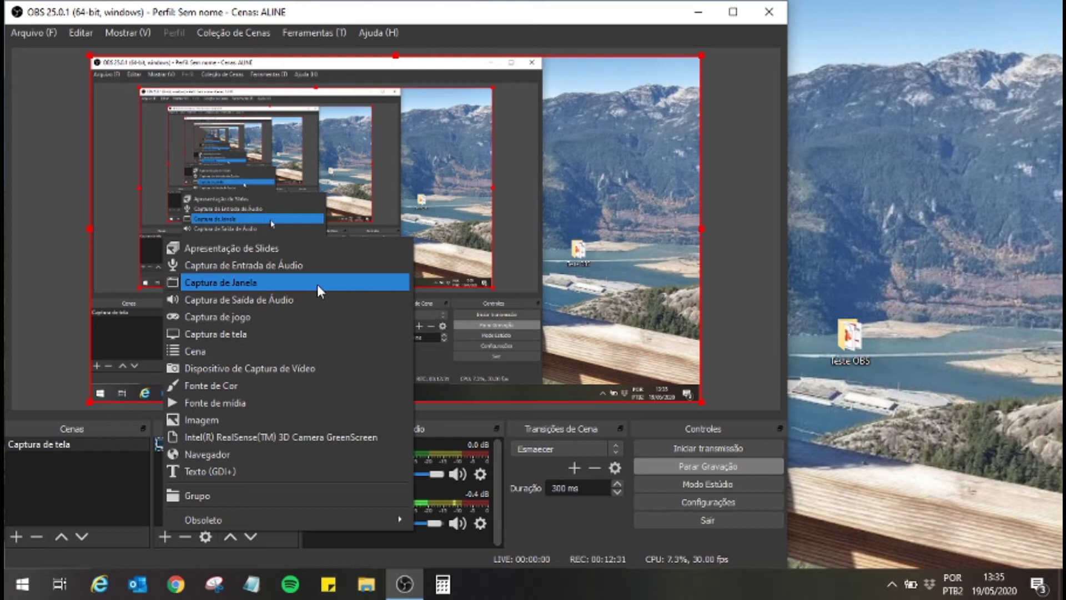
left_click(614, 536)
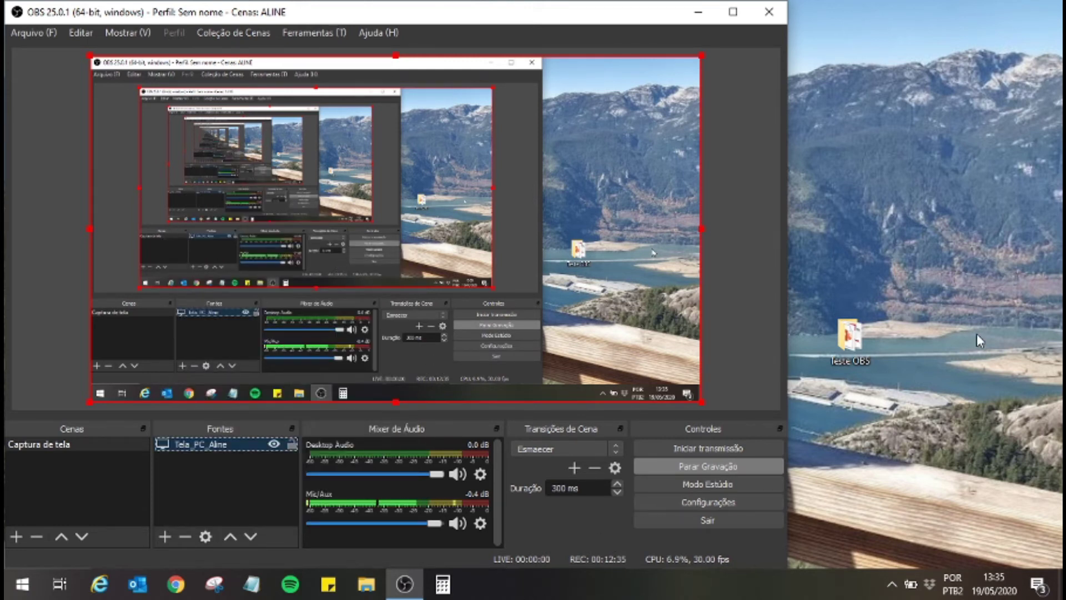
Open the Teste OBS folder from the desktop in File Explorer
left_click(871, 344)
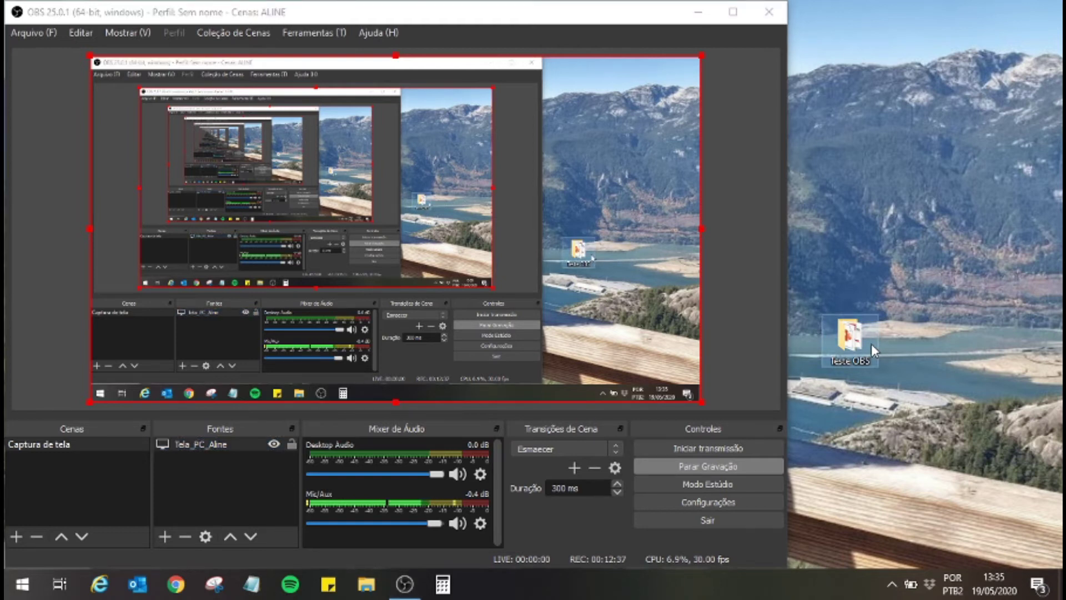
double_click(871, 344)
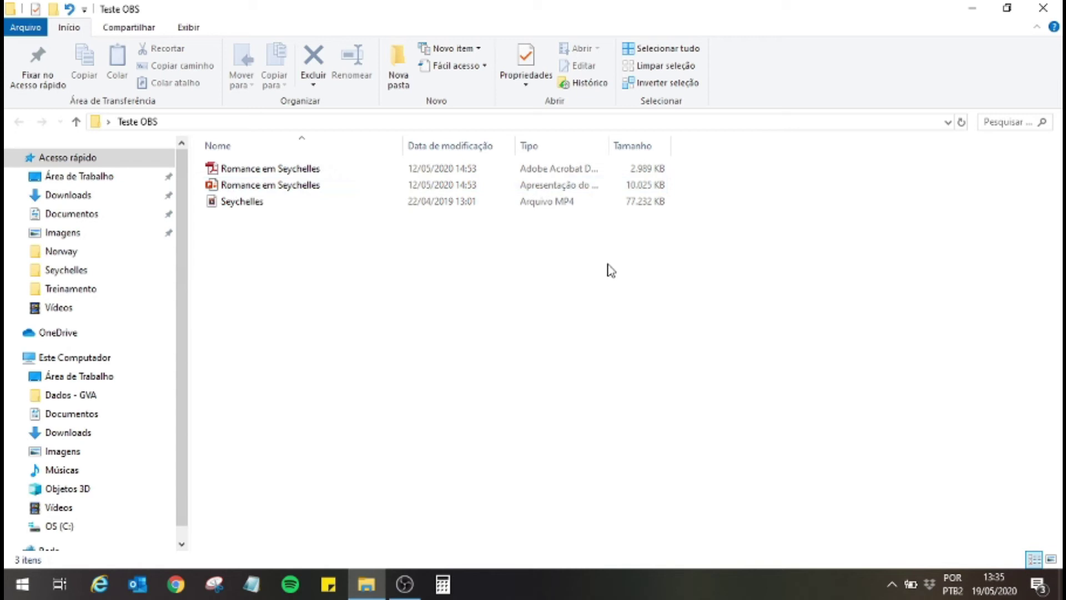
Open the Romance em Seychelles PDF and a new Chrome window, and switch back to OBS over the desktop
left_click(266, 173)
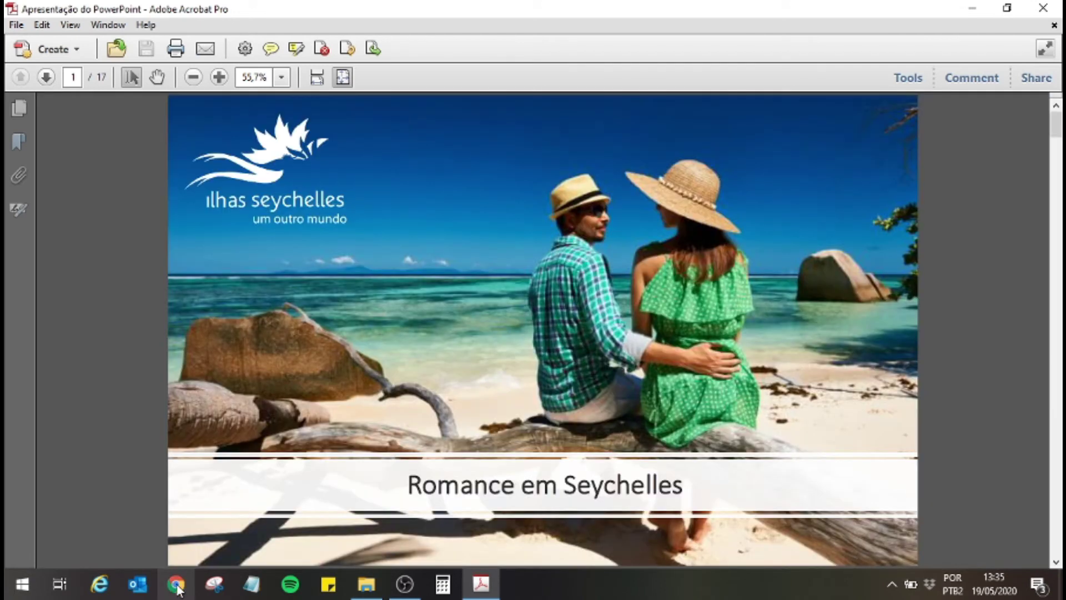
left_click(176, 585)
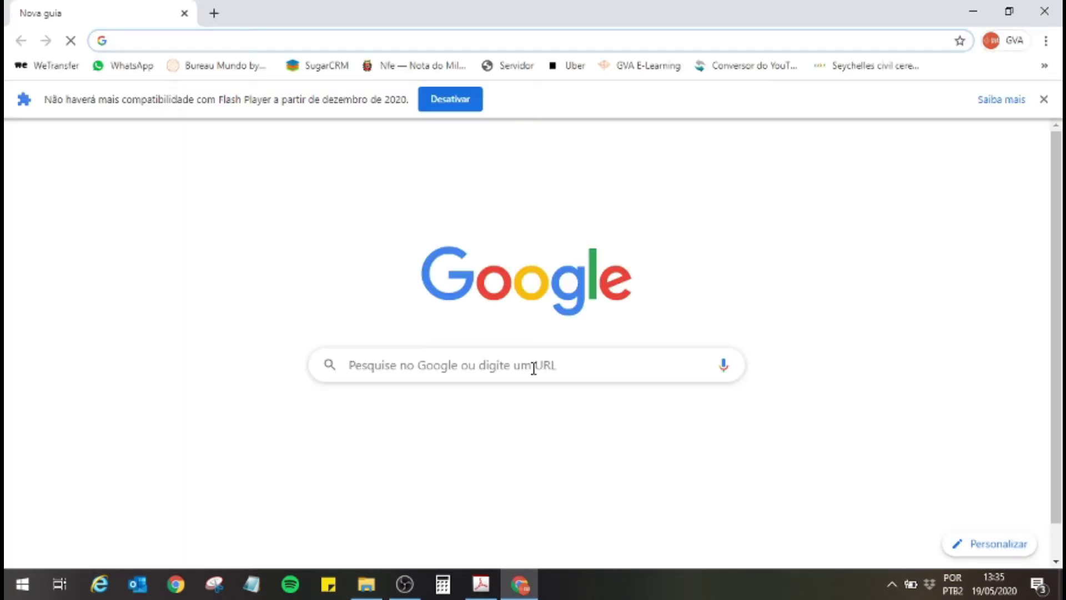
left_click(405, 588)
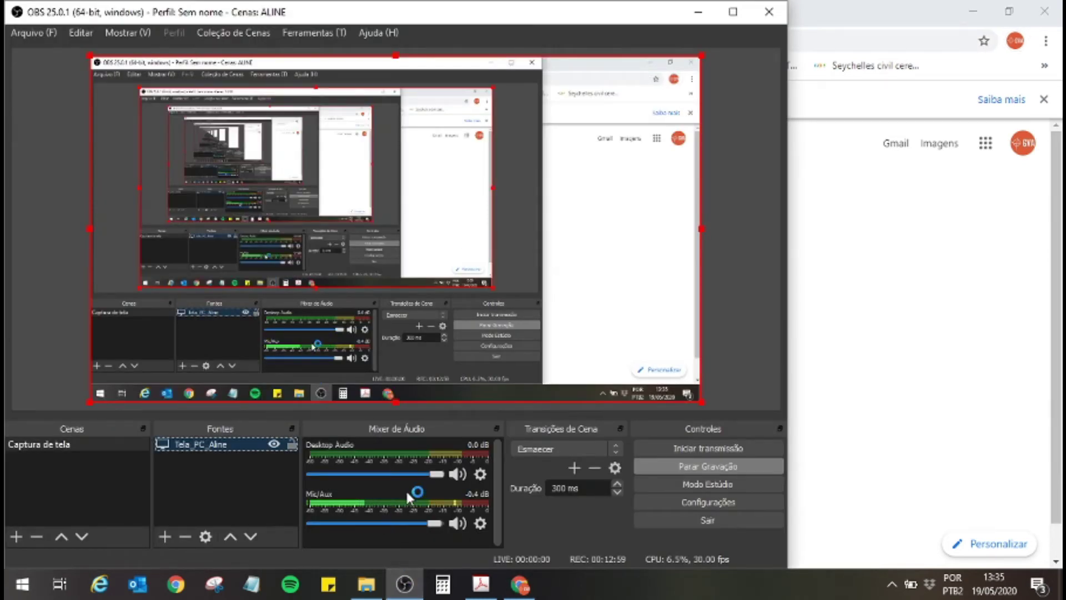
left_click(1063, 583)
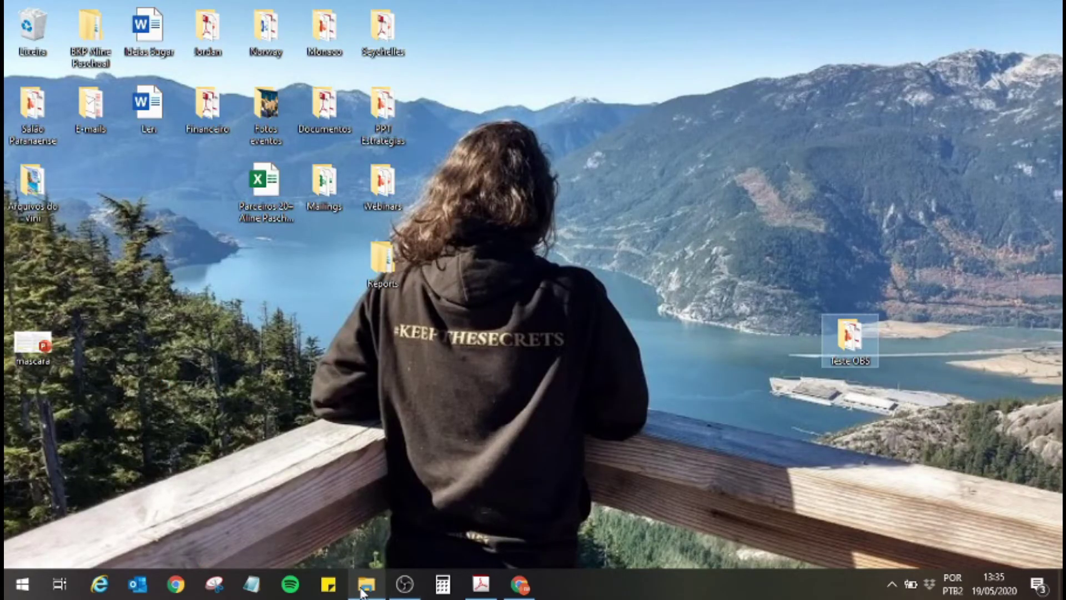
left_click(364, 588)
left_click(367, 589)
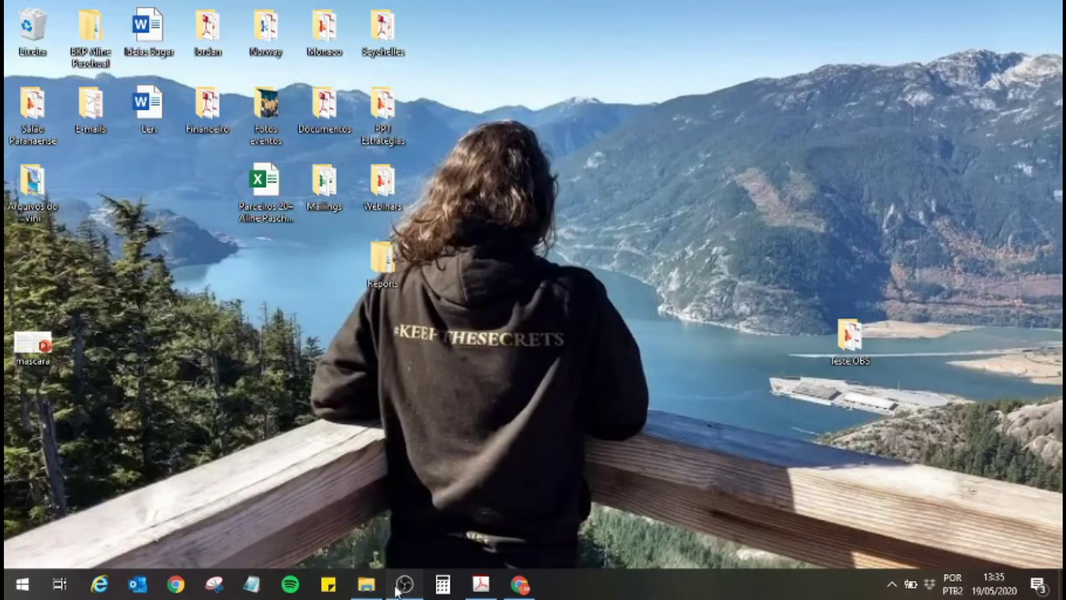
left_click(396, 590)
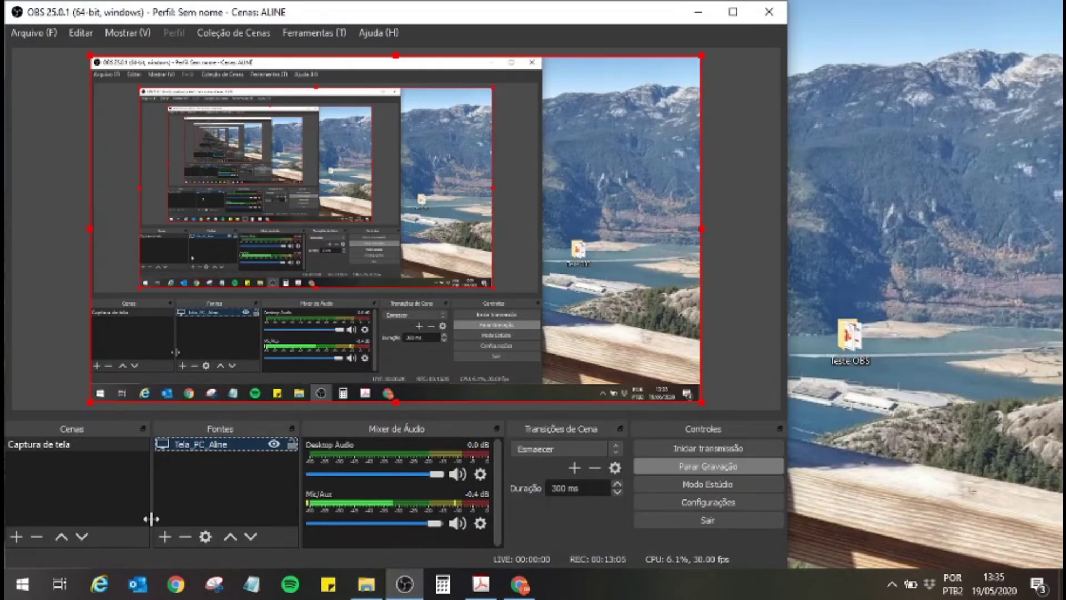
Add a new window-capture source named Captura de Janela to the Captura de tela scene
left_click(160, 537)
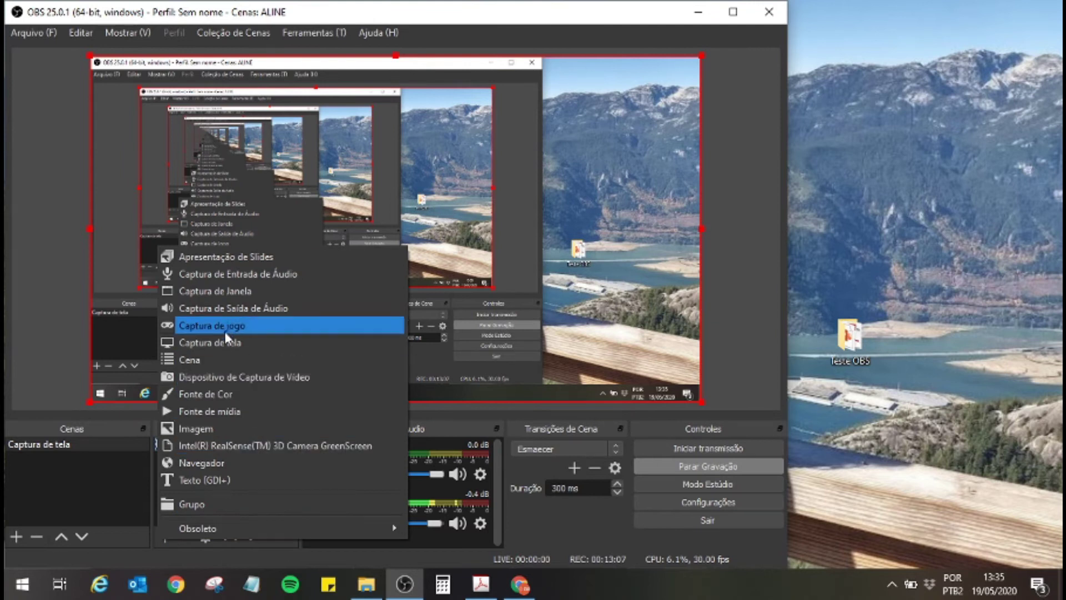
left_click(232, 290)
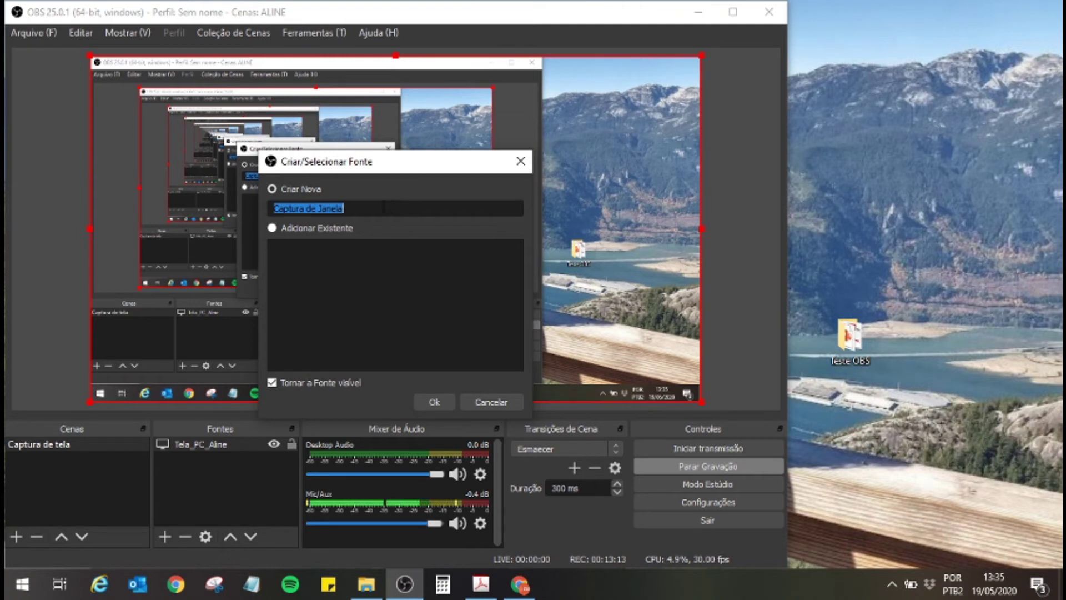
left_click(431, 397)
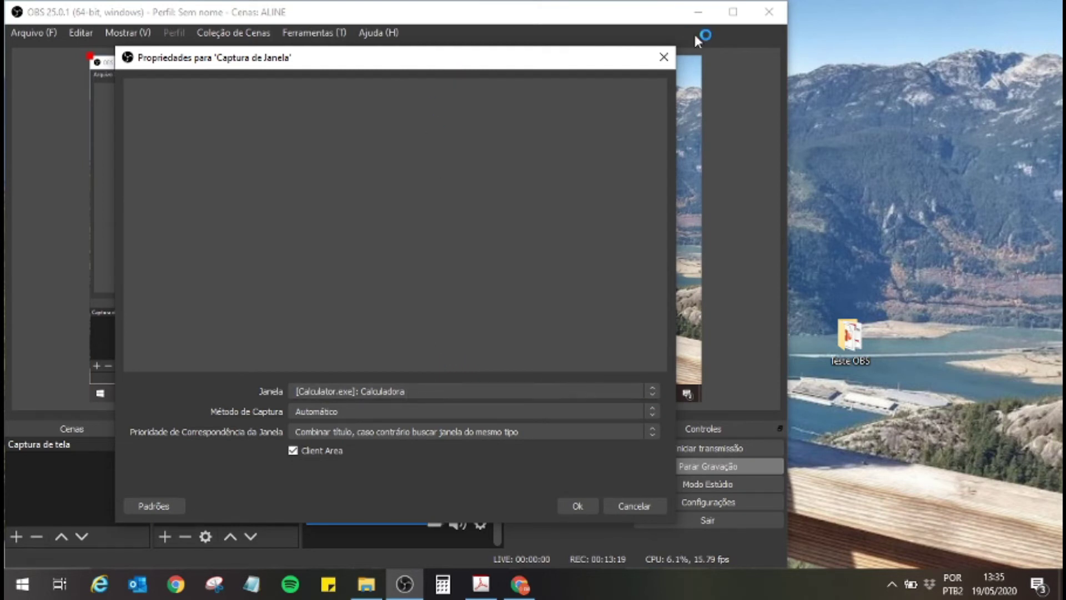
Resize the Captura de Janela properties dialog, check its window choice and accept the Calculadora window with automatic capture method
left_click_drag(111, 48, 316, 311)
left_click_drag(461, 236, 488, 125)
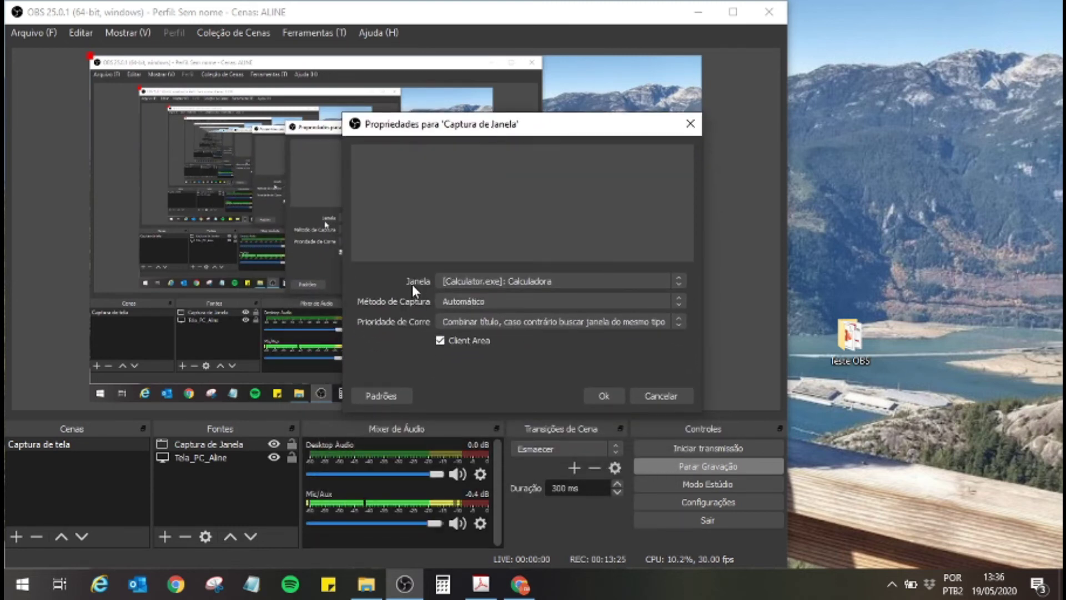
left_click(473, 282)
left_click(473, 283)
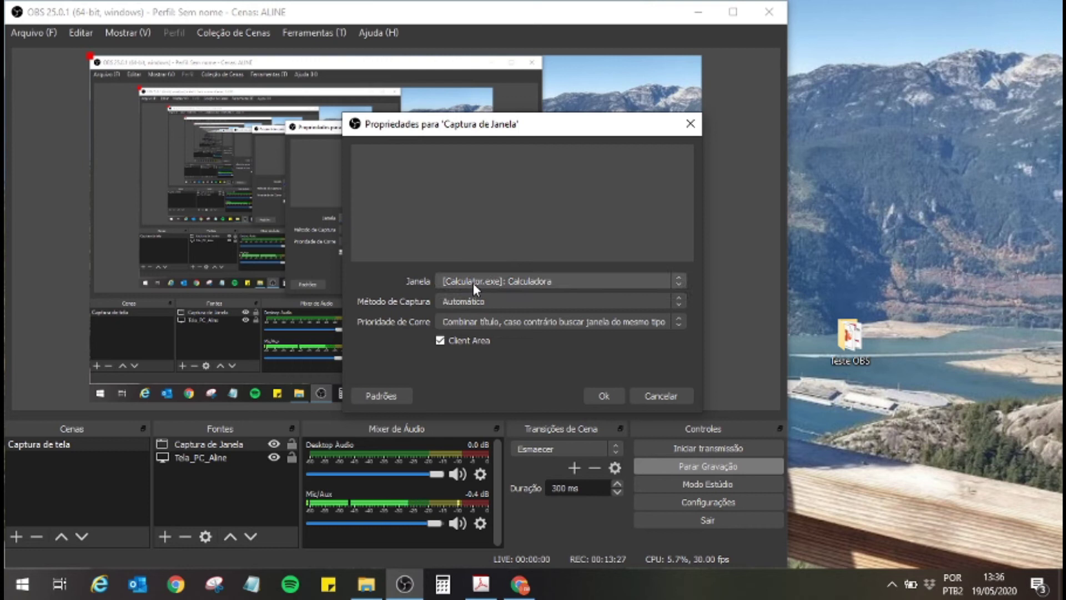
left_click(475, 282)
left_click(480, 282)
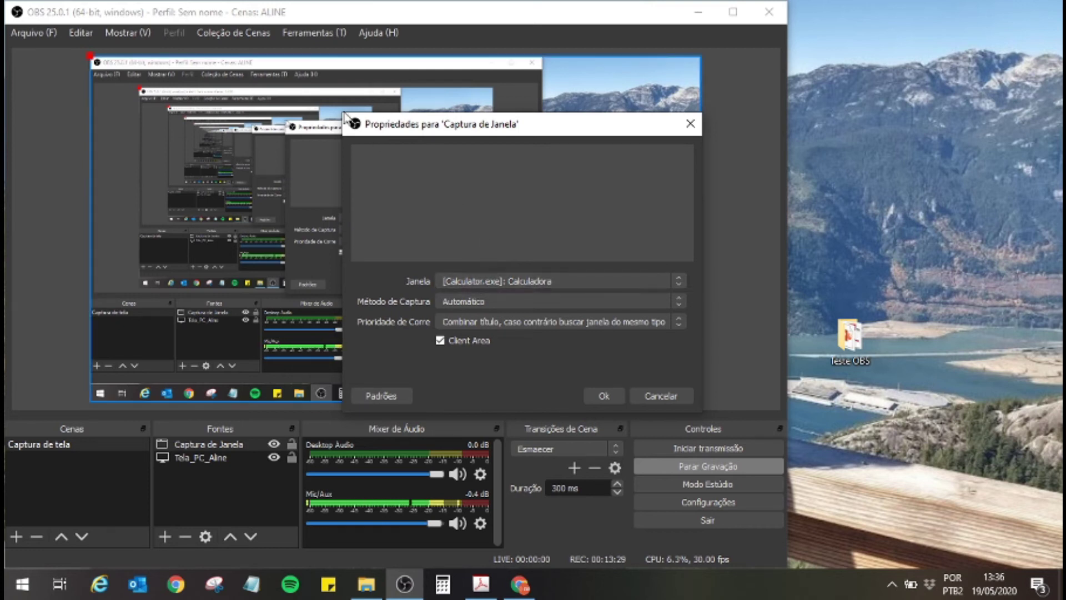
left_click_drag(343, 113, 259, 53)
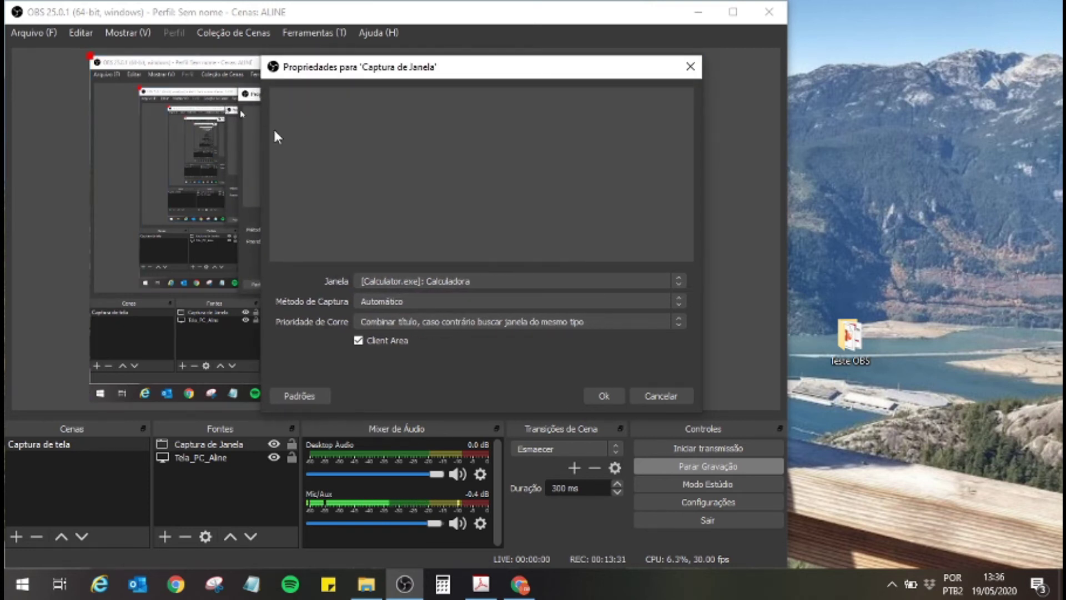
left_click(604, 395)
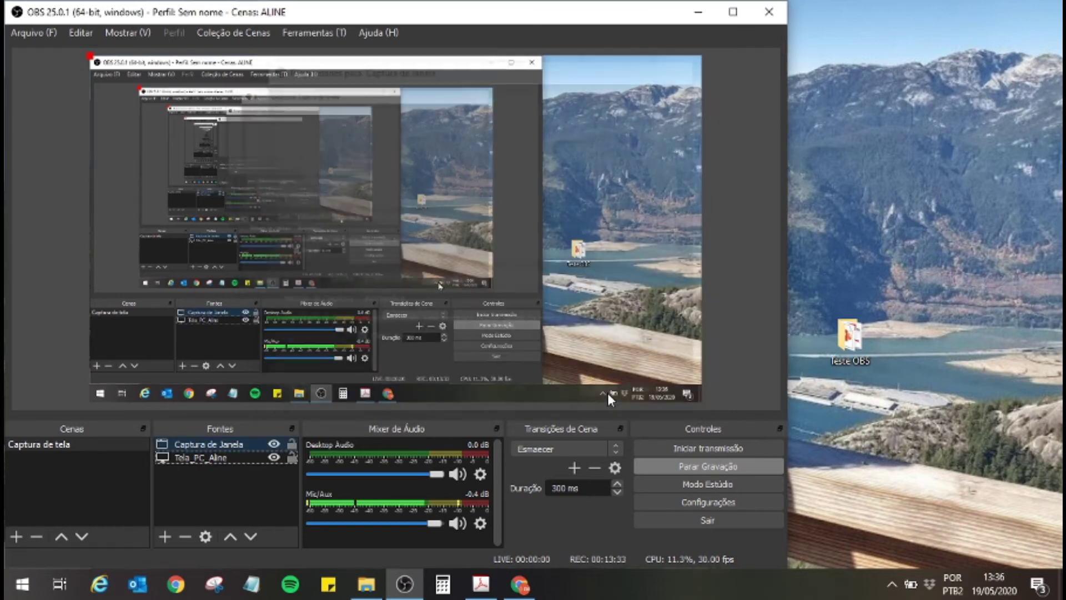
Set the Captura de Janela source to capture the Nova guia - Google Chrome window
double_click(228, 446)
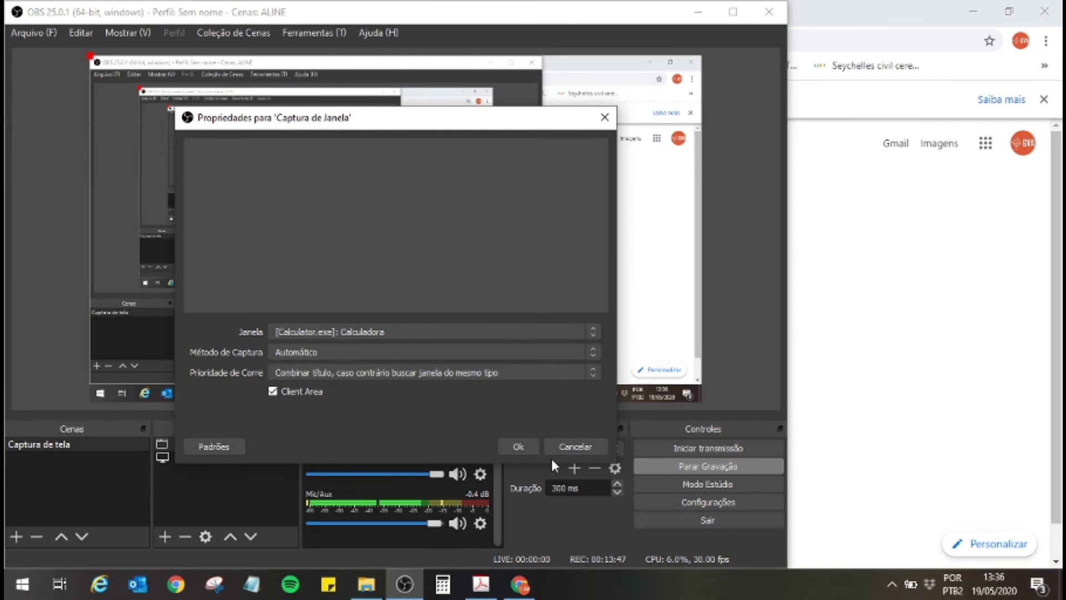
left_click(572, 448)
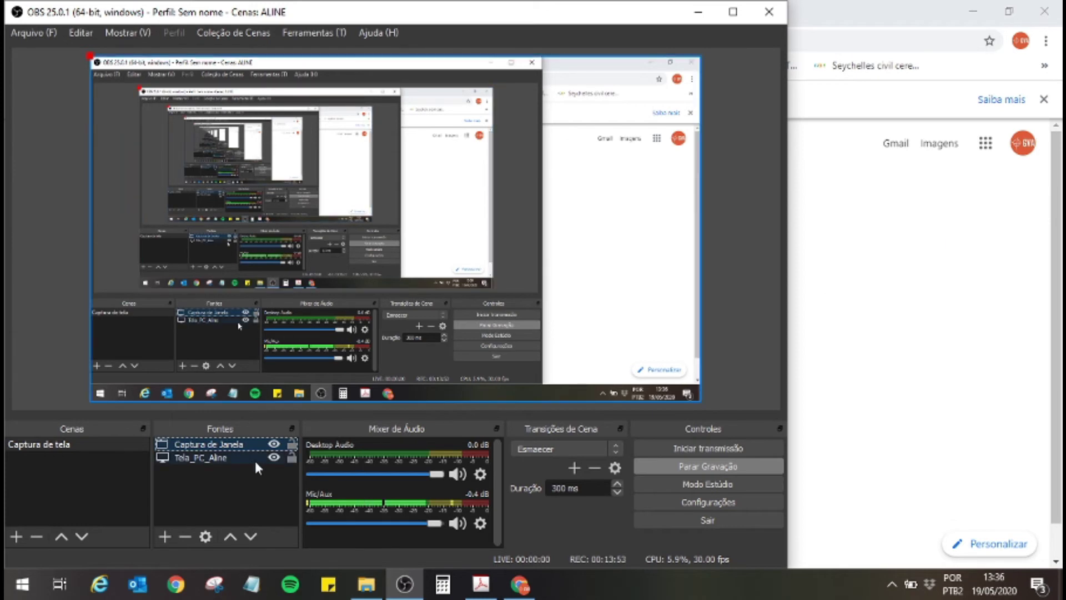
double_click(242, 442)
left_click(381, 332)
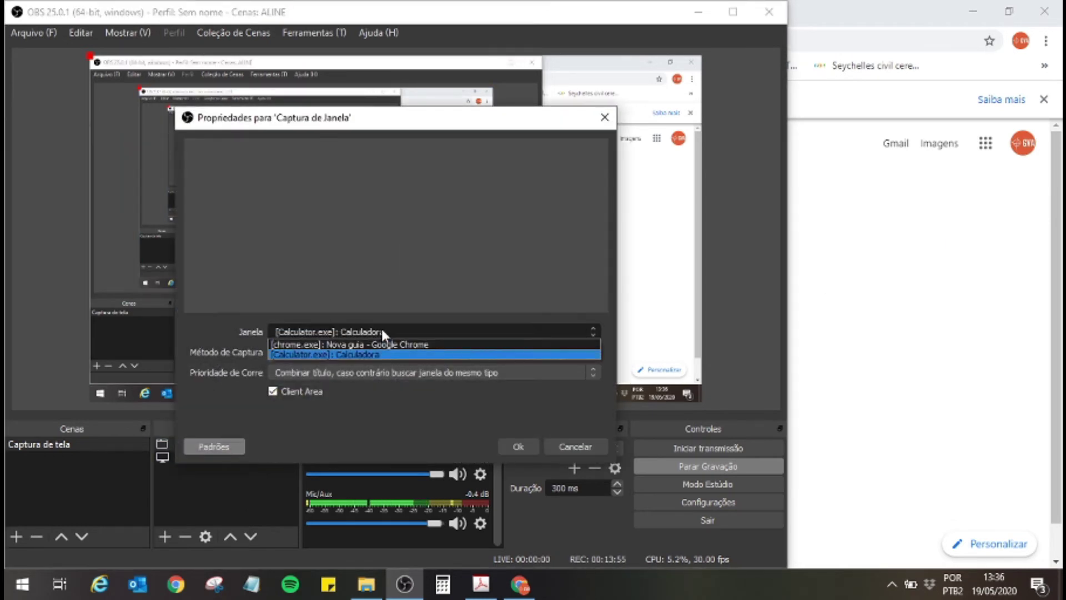
left_click(389, 354)
key("alt+Tab")
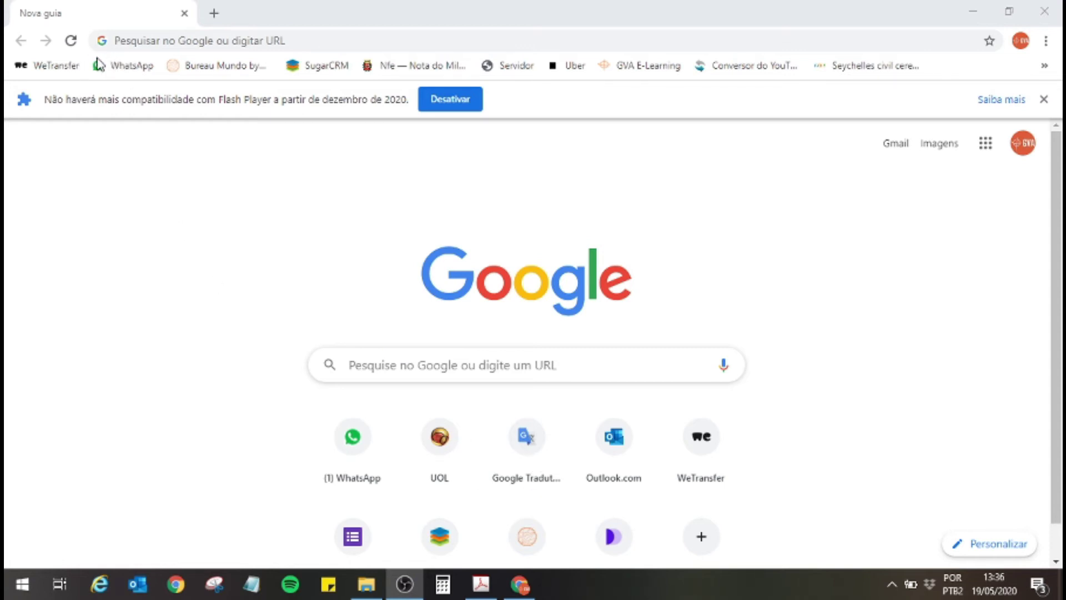
key("alt+Tab")
Reposition and enlarge the Chrome window capture in the preview
left_click_drag(267, 150, 427, 157)
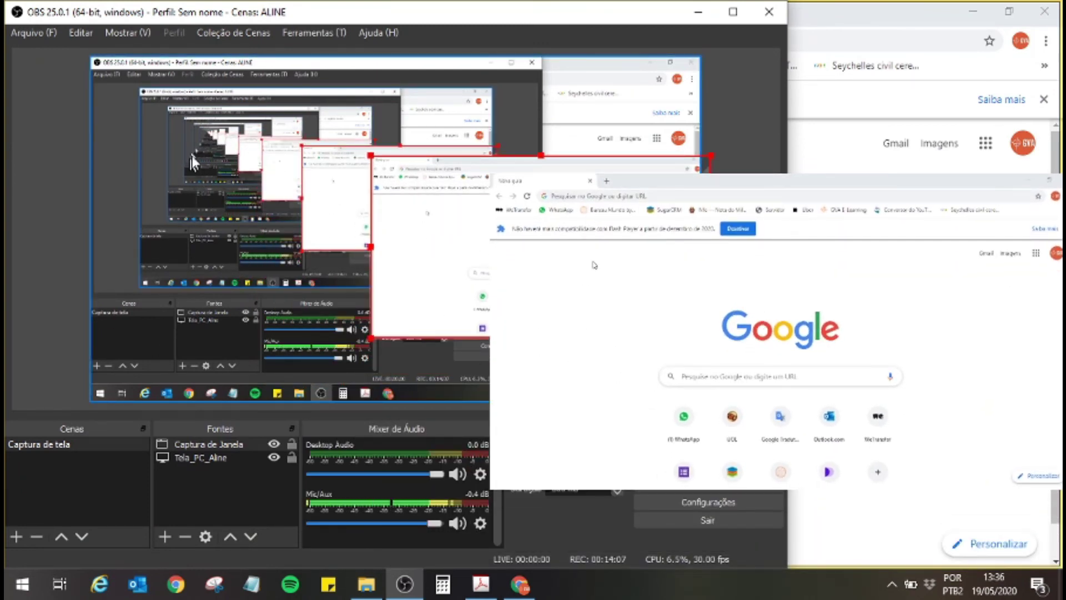
left_click_drag(370, 160, 313, 111)
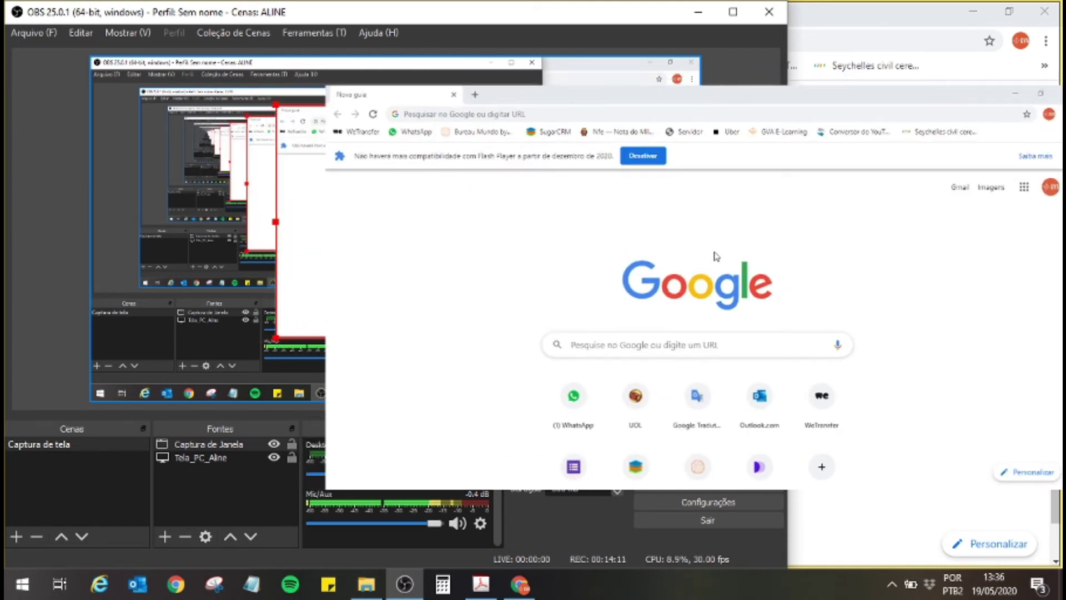
Restore the Chrome window down, snap it beside OBS and load uol.com.br in it
left_click(1008, 11)
left_click_drag(583, 34, 1065, 32)
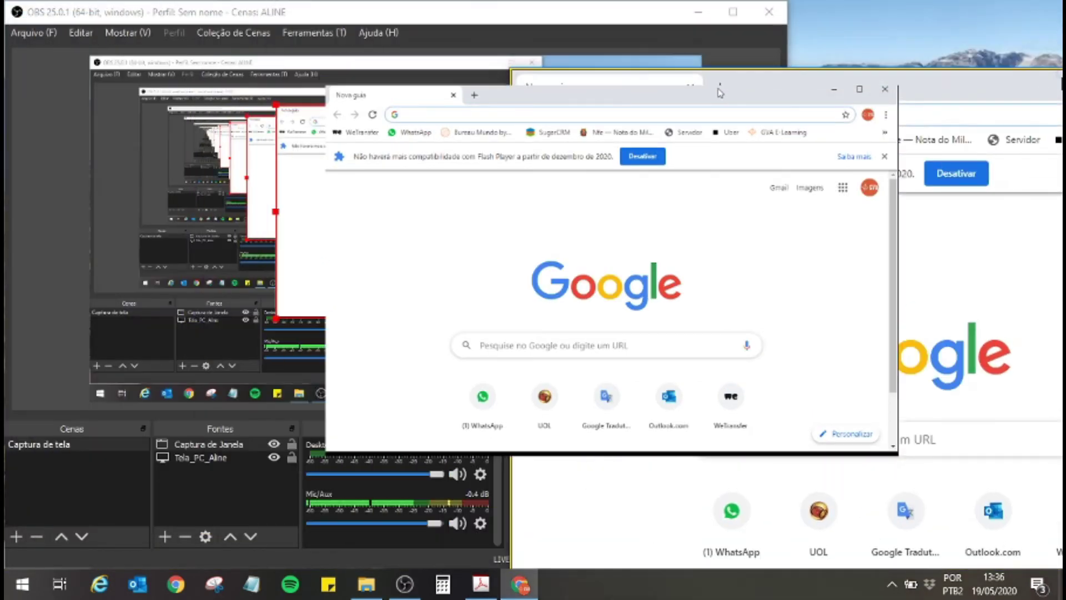
left_click(782, 41)
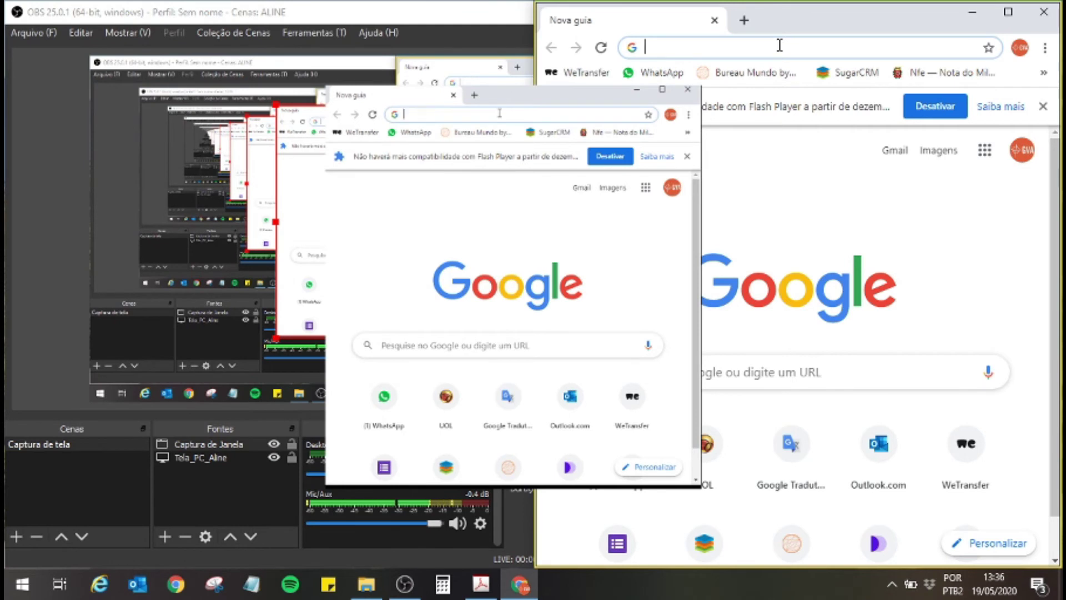
type("uol.com.br")
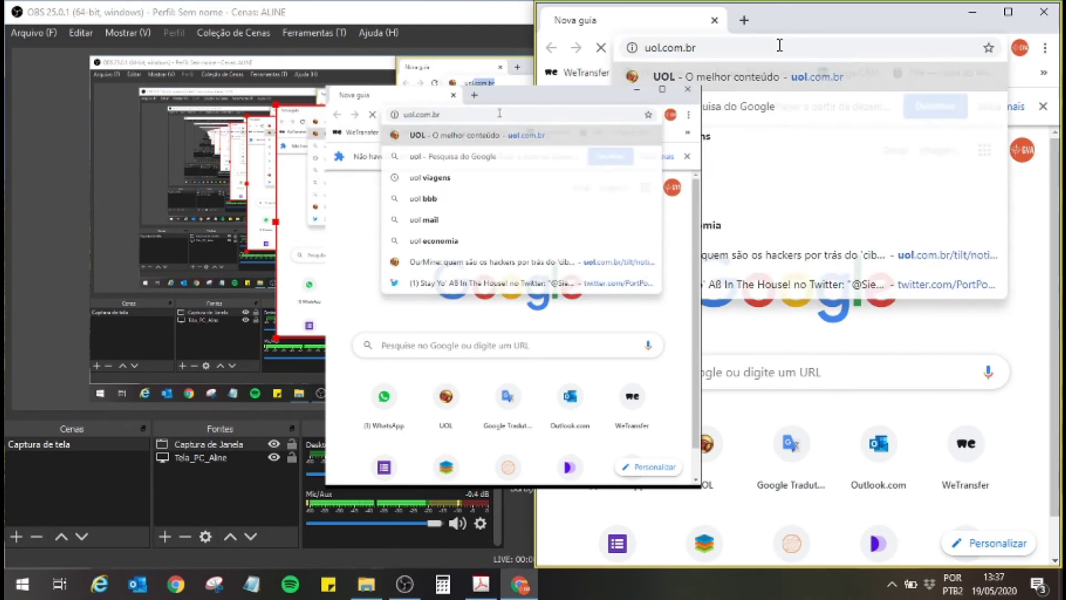
key("Return")
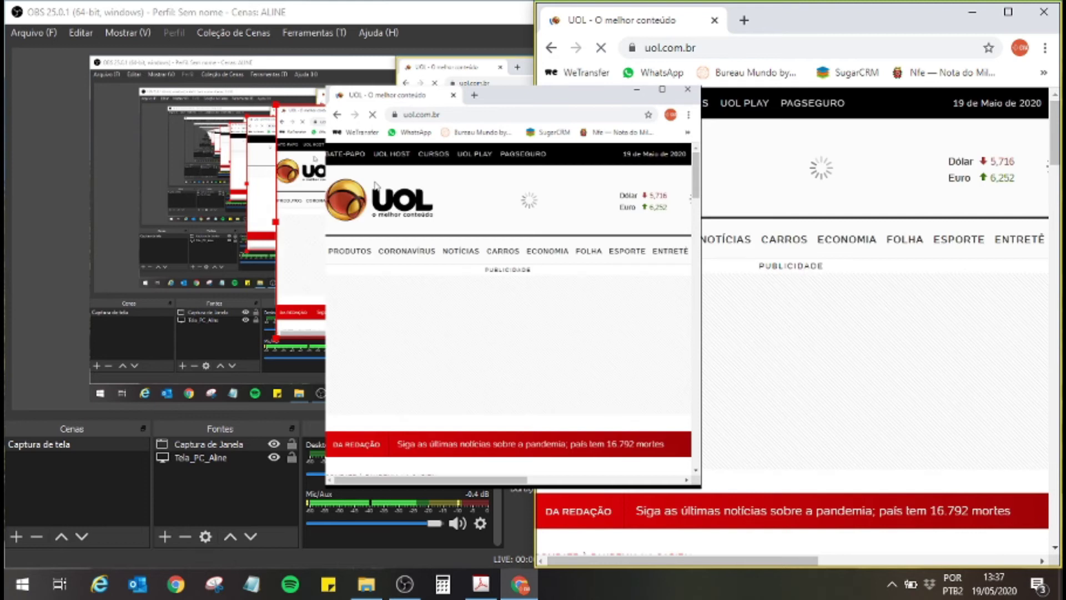
Bring OBS to the front and close the Chrome window showing UOL
left_click(362, 76)
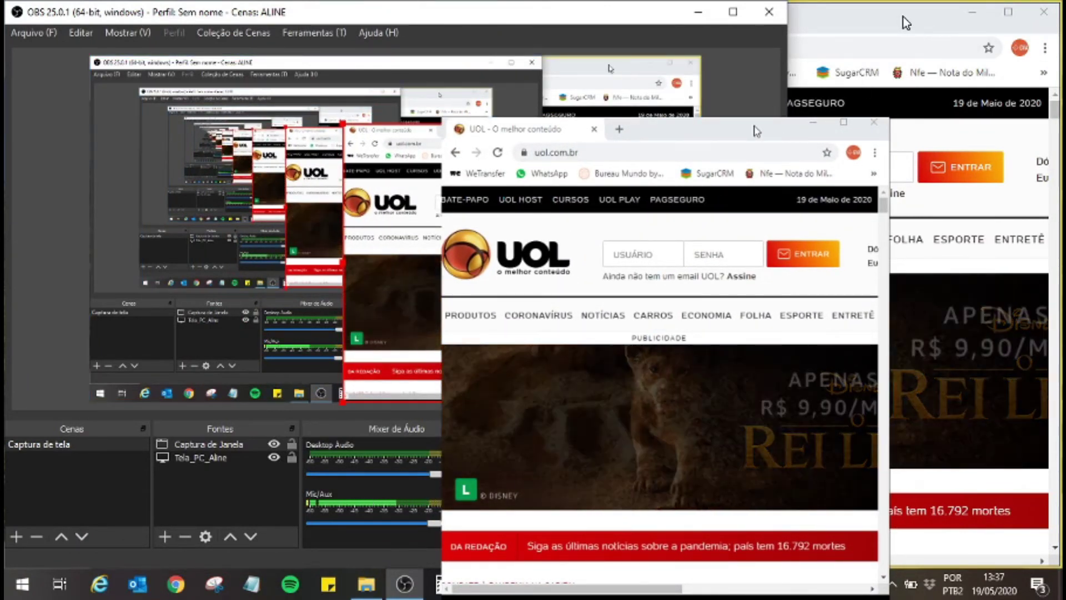
left_click(1043, 12)
left_click(882, 122)
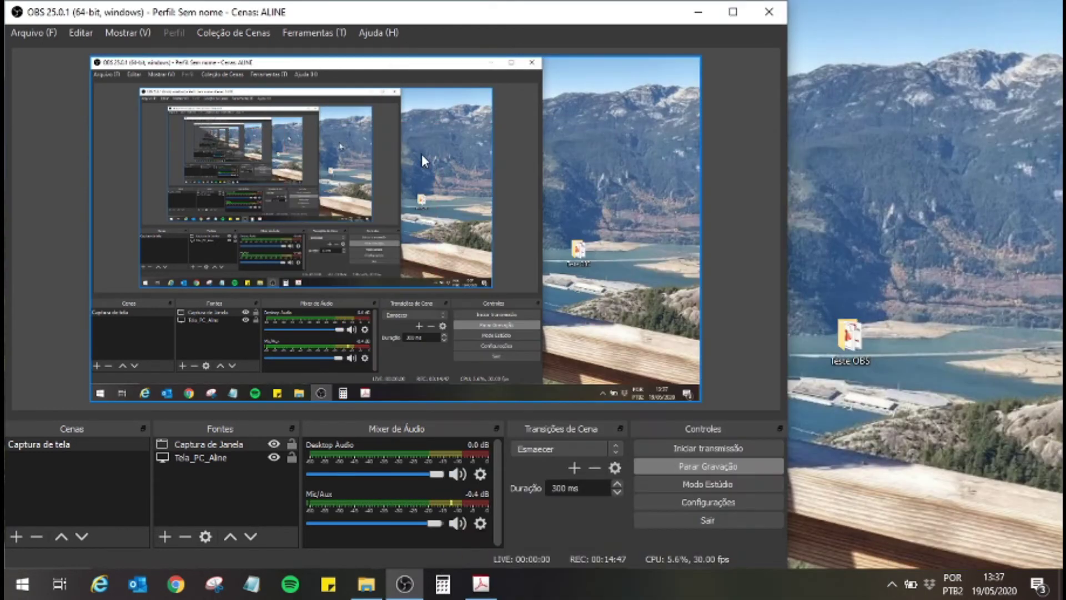
Show the Romance em Seychelles PDF in full screen mode in Acrobat and return to OBS
left_click(480, 591)
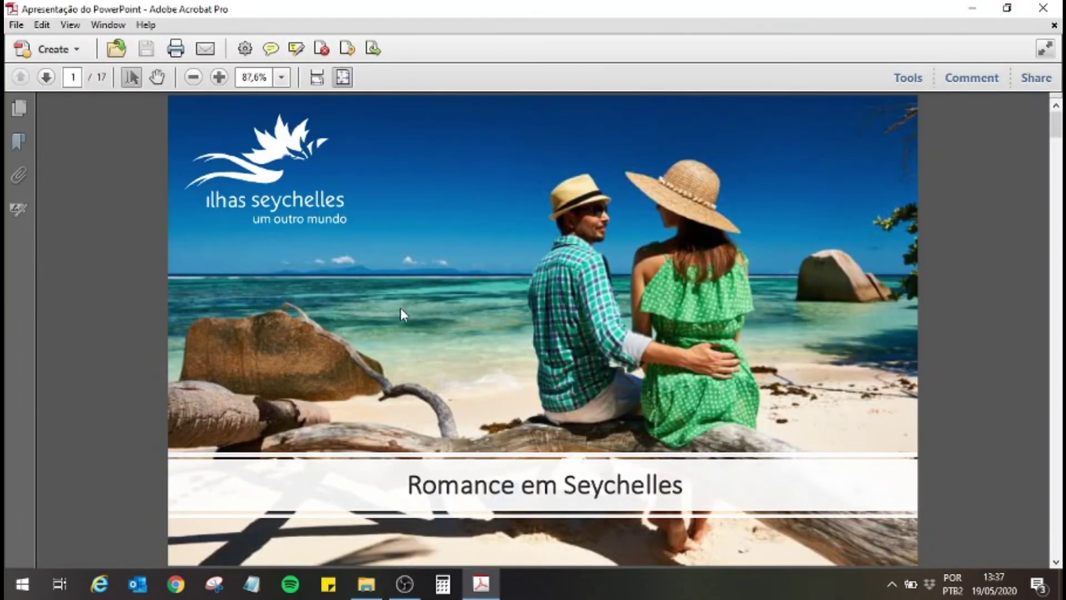
left_click(107, 25)
mouse_move(70, 25)
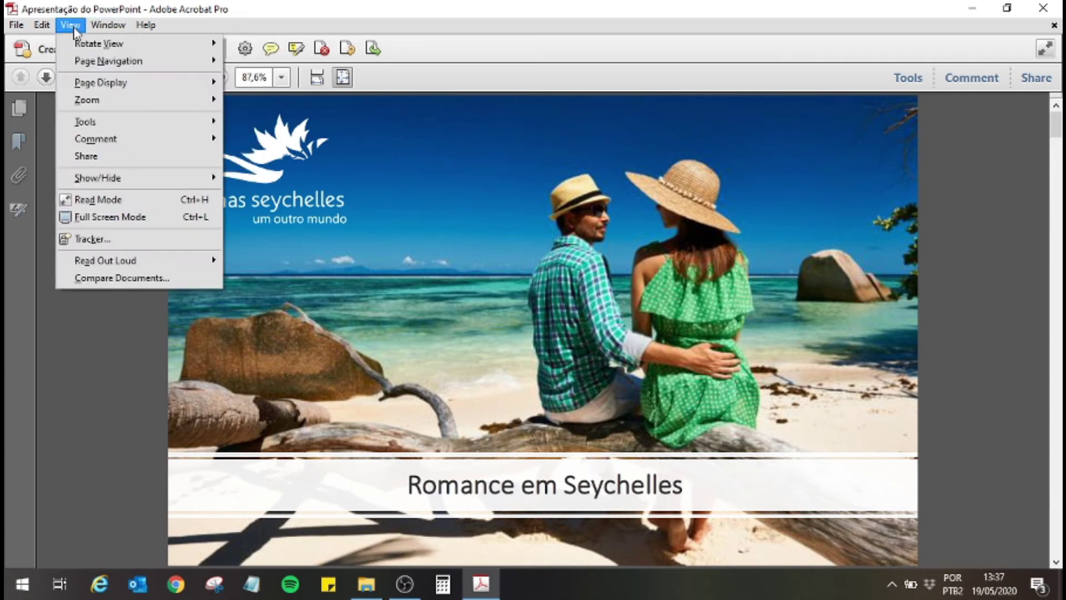
left_click(111, 224)
key("alt+Tab")
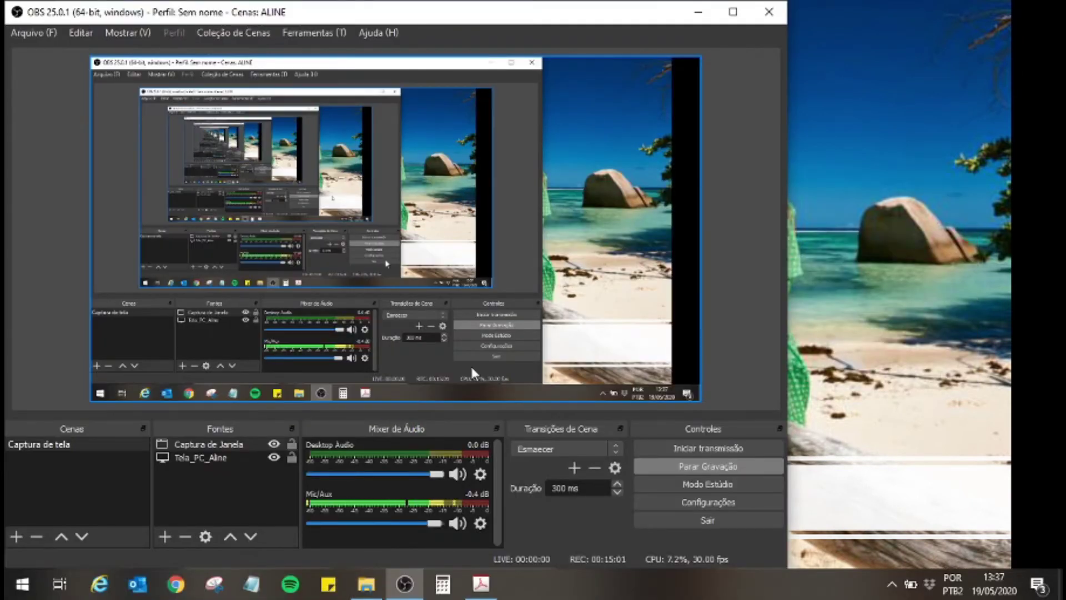
Set the Captura de Janela source to capture the Apresentação do PowerPoint - Adobe Acrobat Pro window
double_click(203, 444)
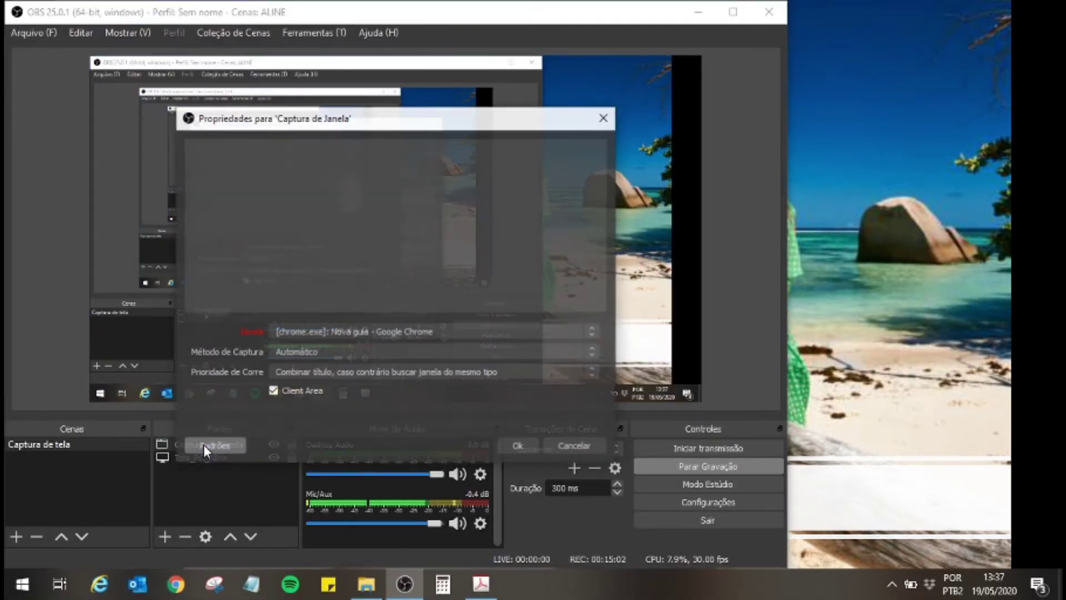
left_click(370, 331)
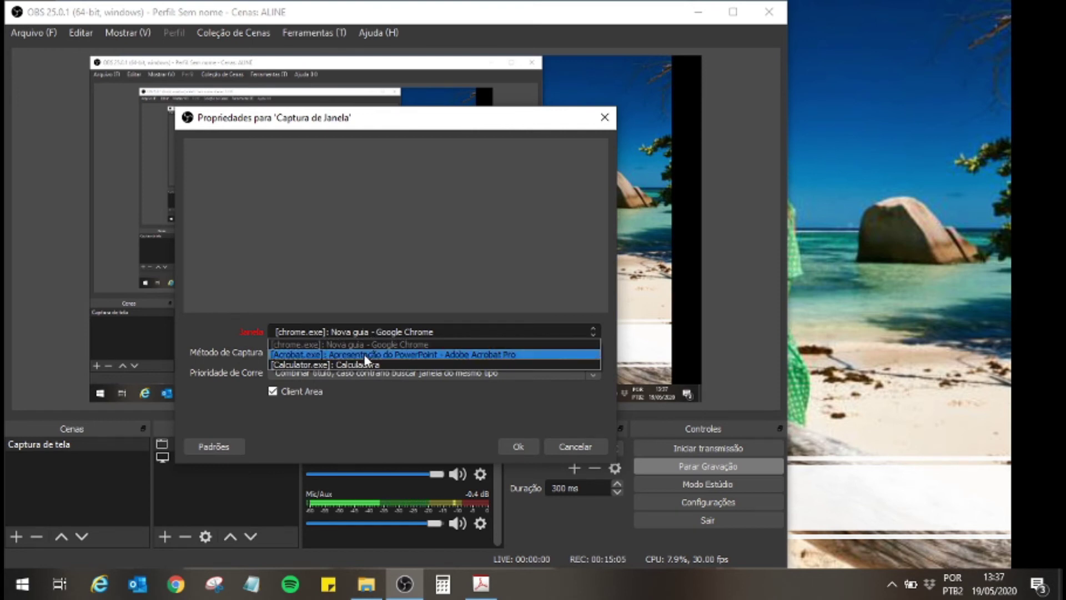
left_click(364, 354)
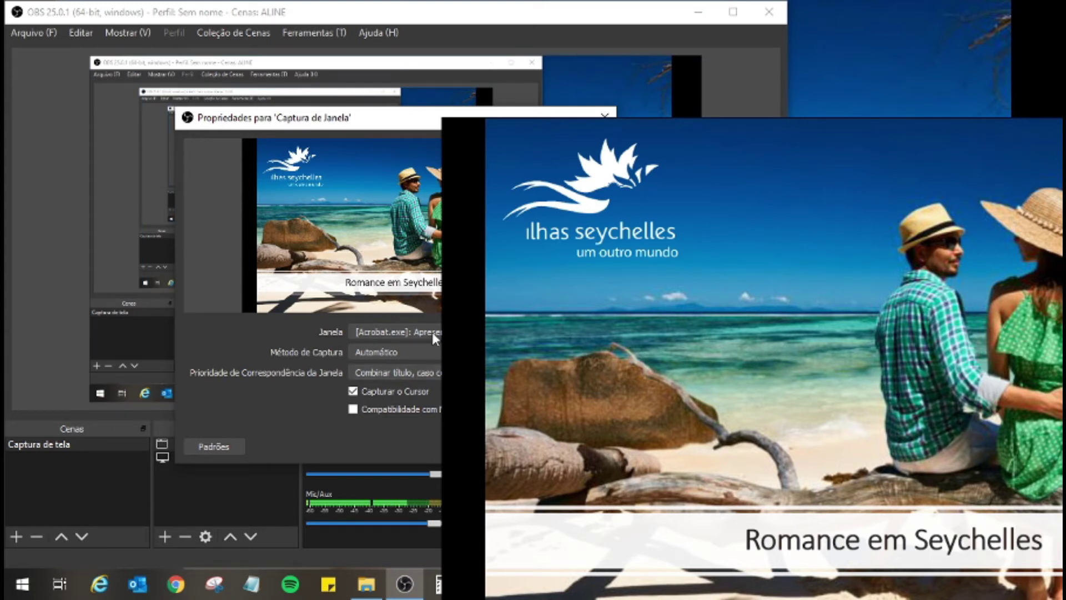
key("Return")
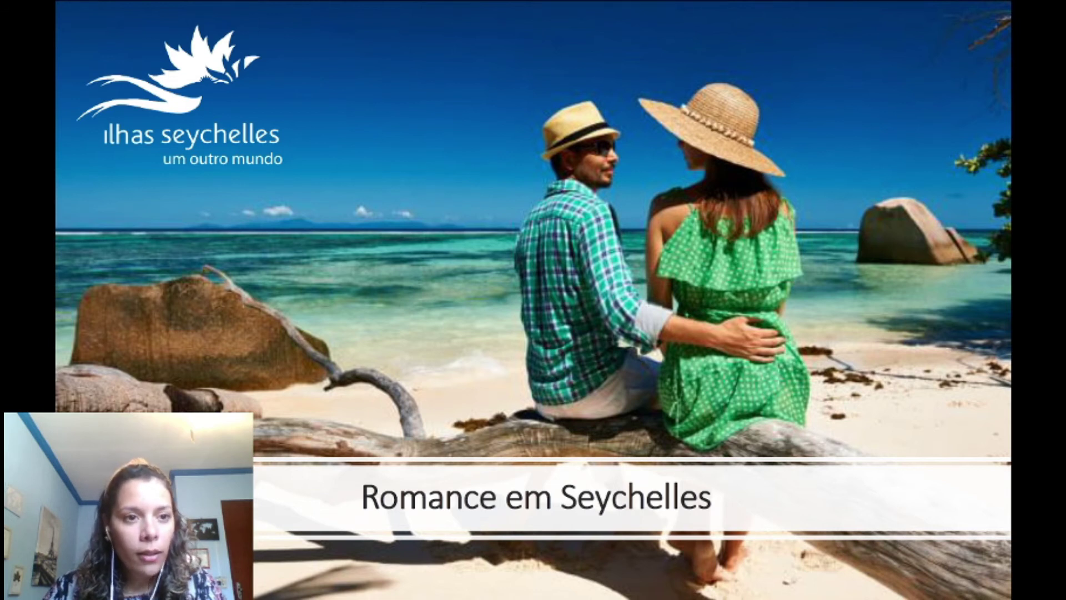
Return to OBS, hide the Dispositivo de Captura webcam source and place the PDF window capture, slightly smaller, in the lower-left corner of the scene
key("alt+Tab")
left_click_drag(428, 245, 405, 237)
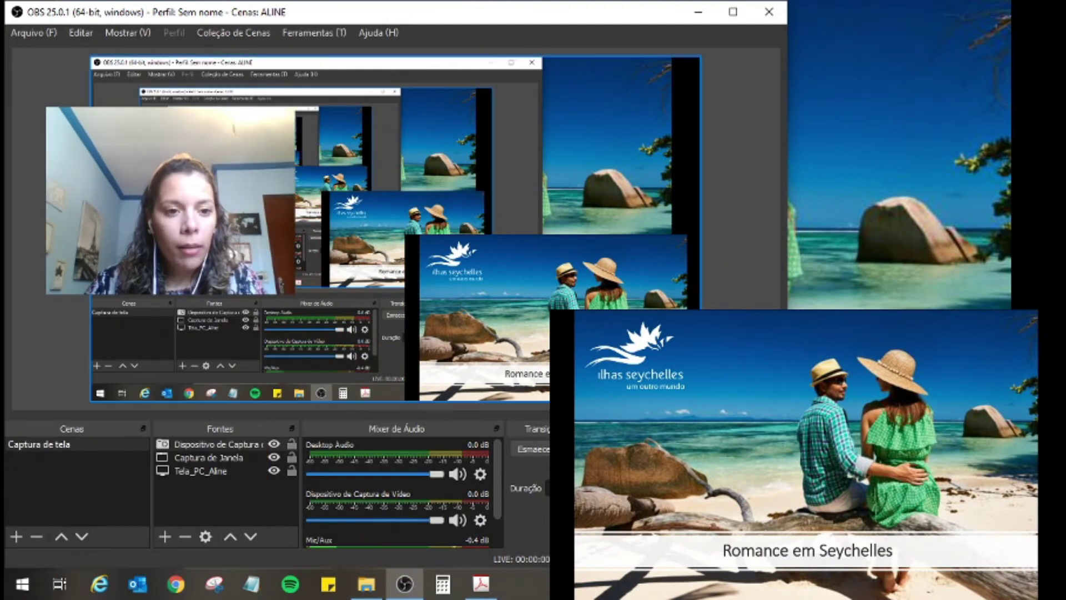
left_click(222, 458)
left_click(219, 470)
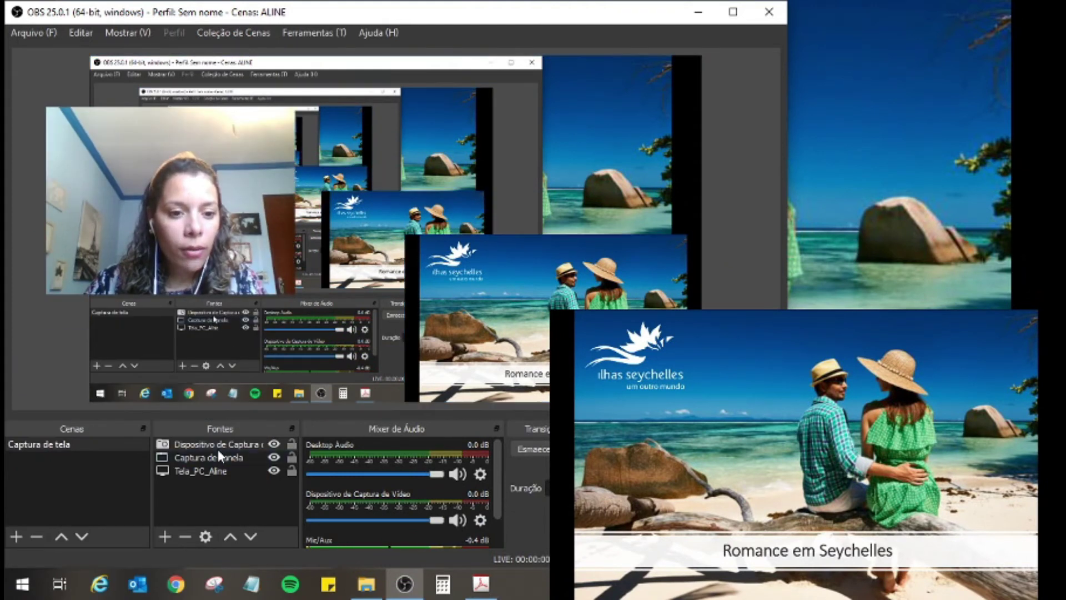
left_click(273, 444)
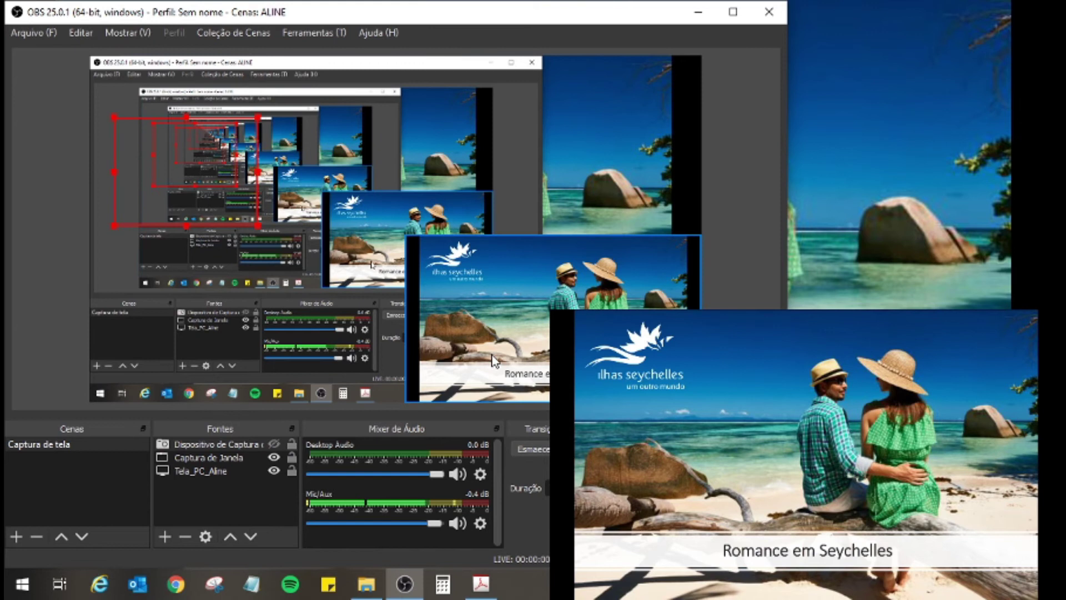
left_click(408, 279)
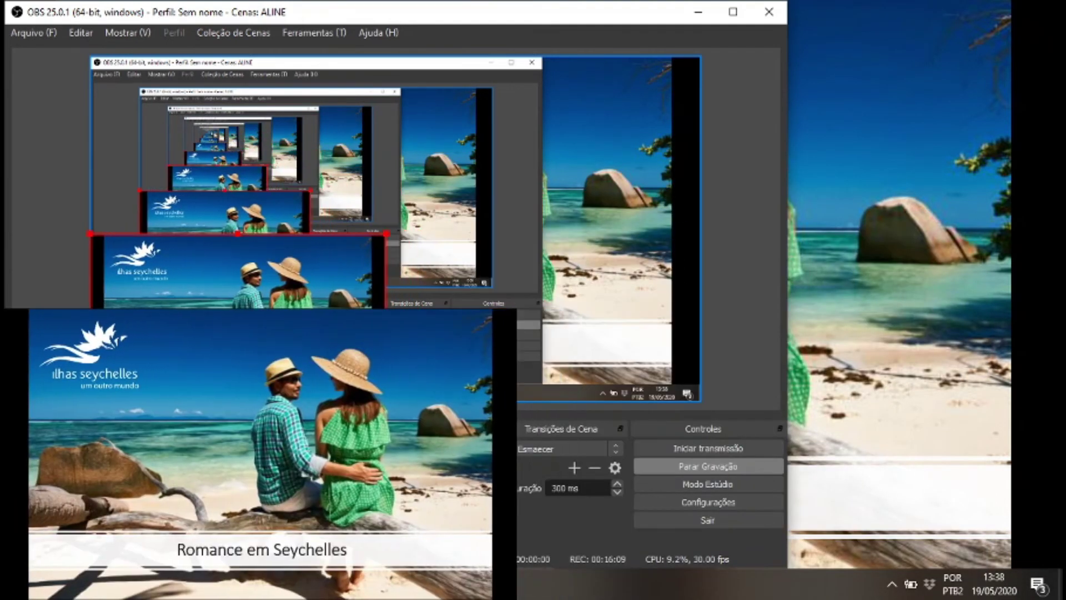
left_click_drag(382, 236, 314, 274)
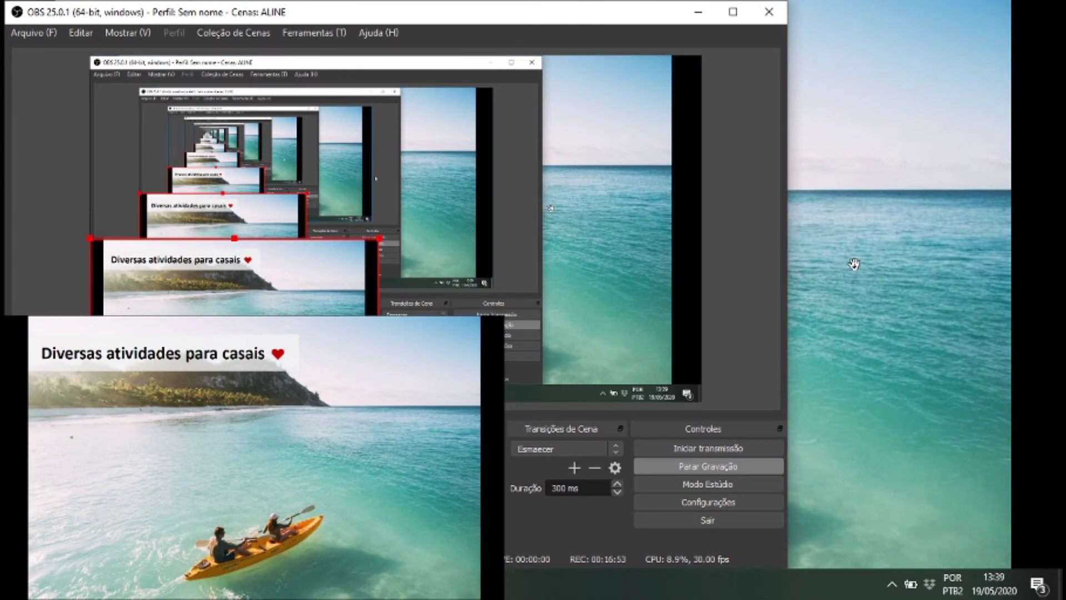
Exit full screen and close the PDF in Acrobat, bring up the Teste OBS folder and return to OBS
key("Escape")
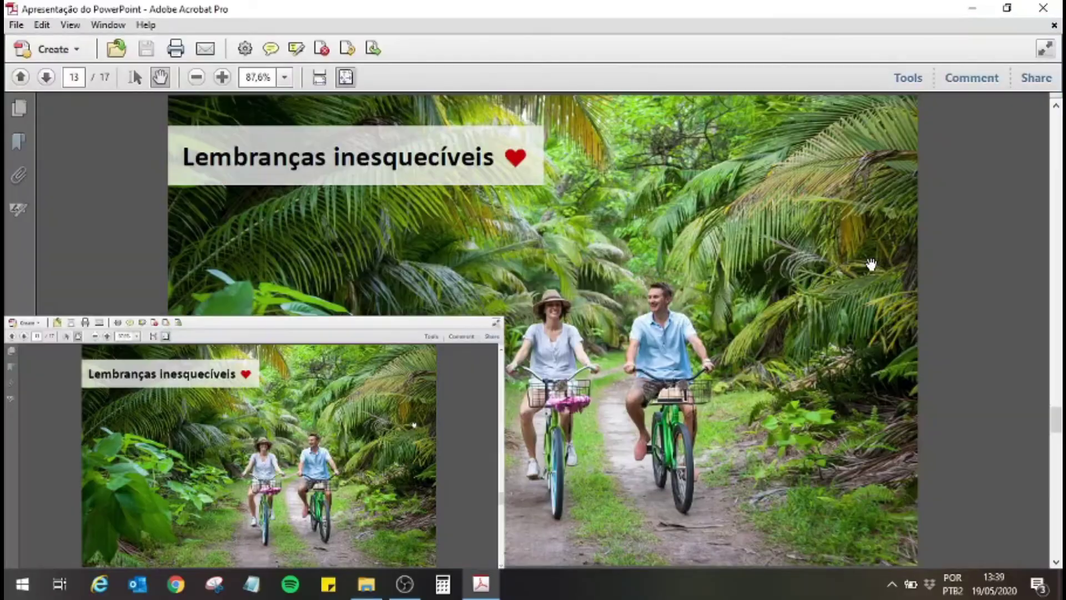
left_click(1053, 26)
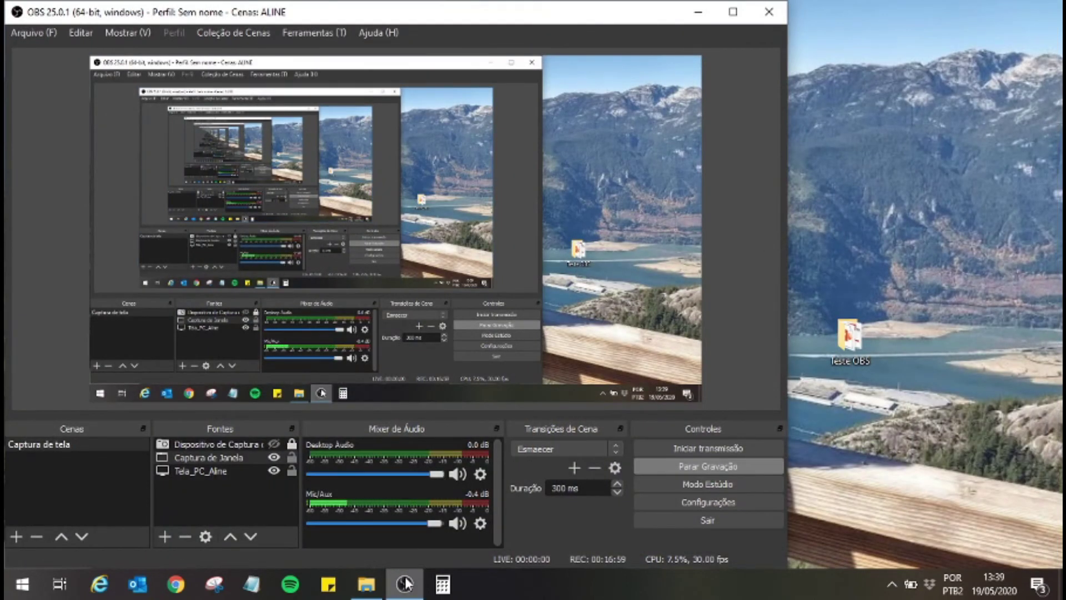
mouse_move(378, 589)
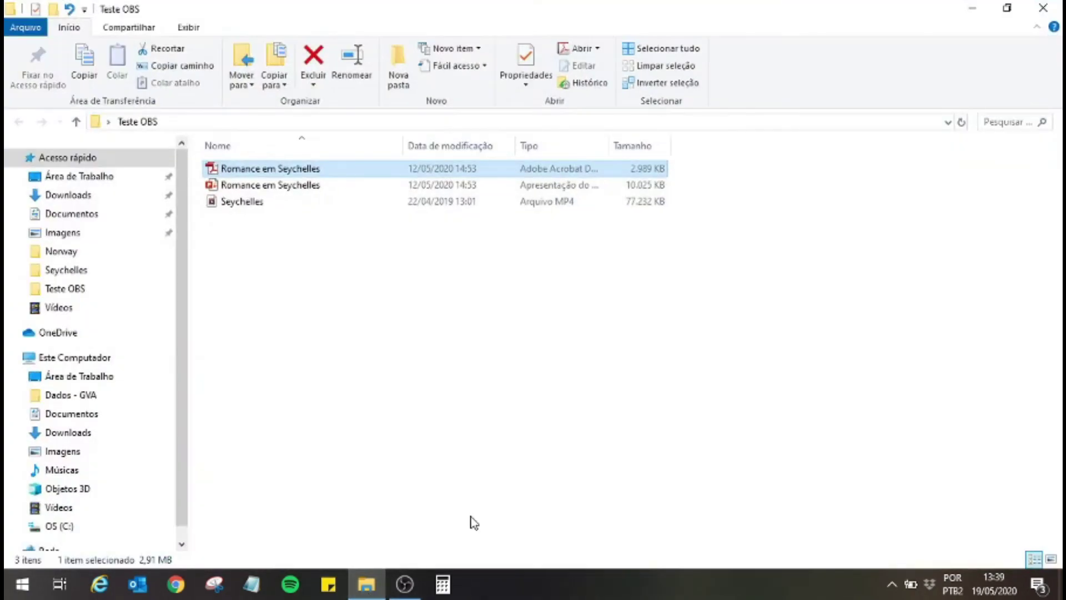
key("alt+Tab")
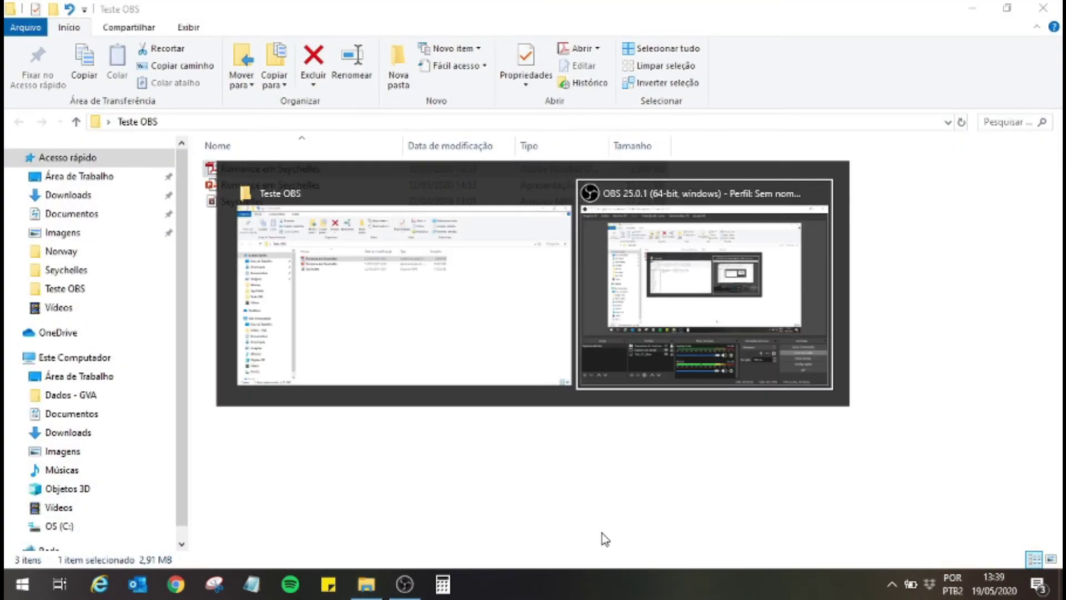
Set the Captura de Janela source to capture the Teste OBS explorer window and enlarge it slightly in the scene
double_click(238, 460)
left_click(361, 335)
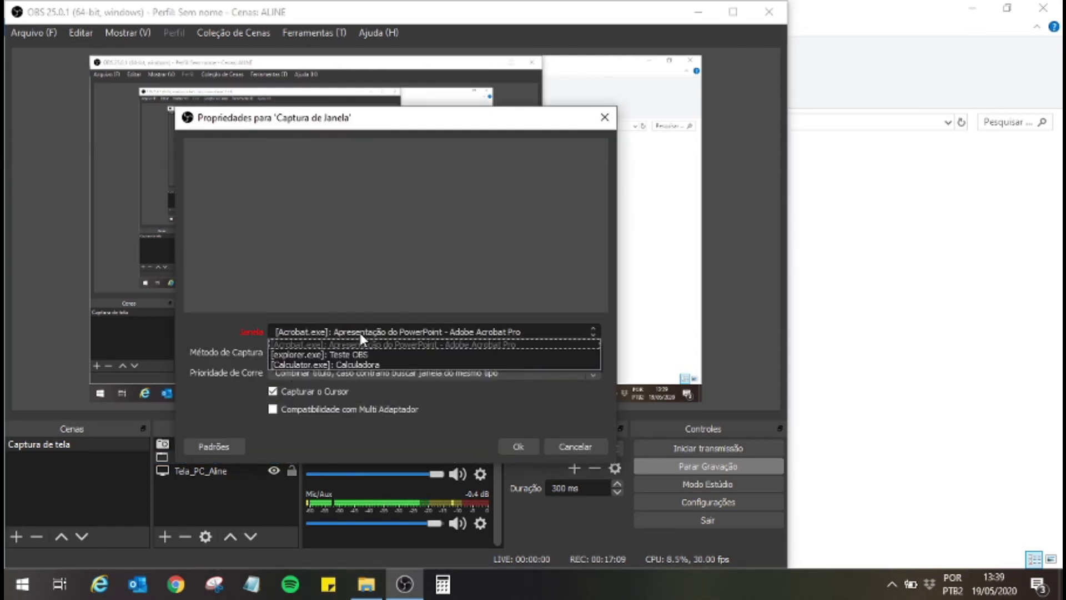
left_click(363, 358)
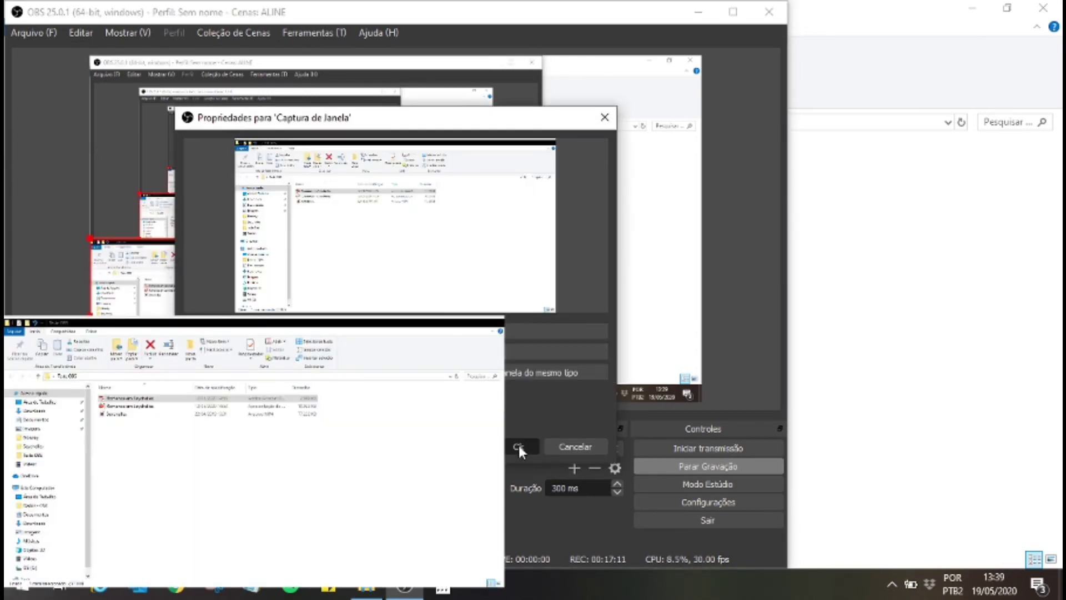
left_click(518, 444)
left_click_drag(382, 236, 405, 220)
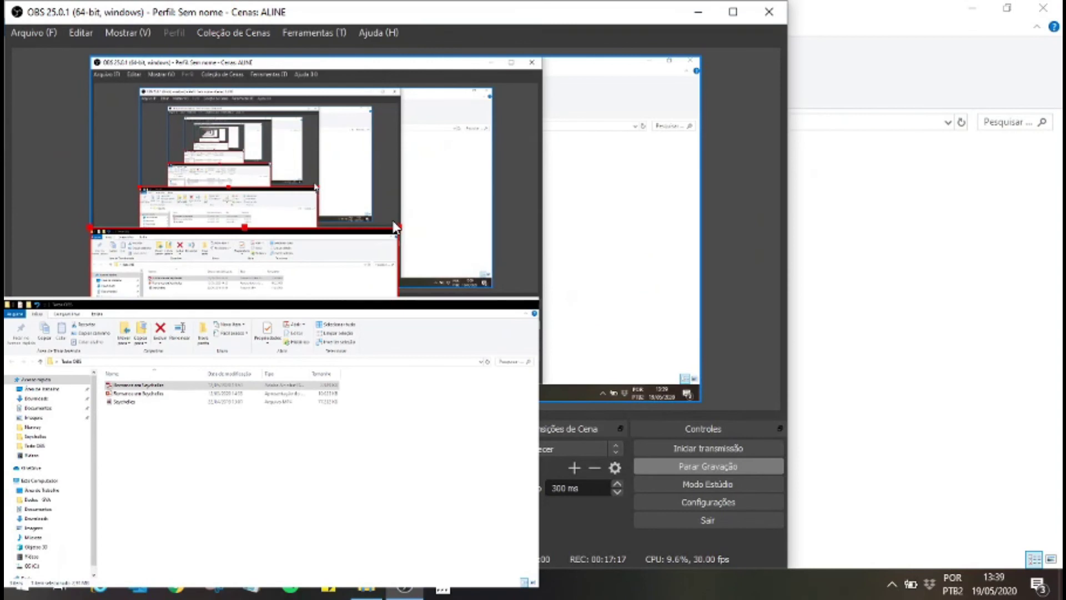
Switch to File Explorer and close the Vídeos folder window
left_click(837, 122)
left_click(972, 8)
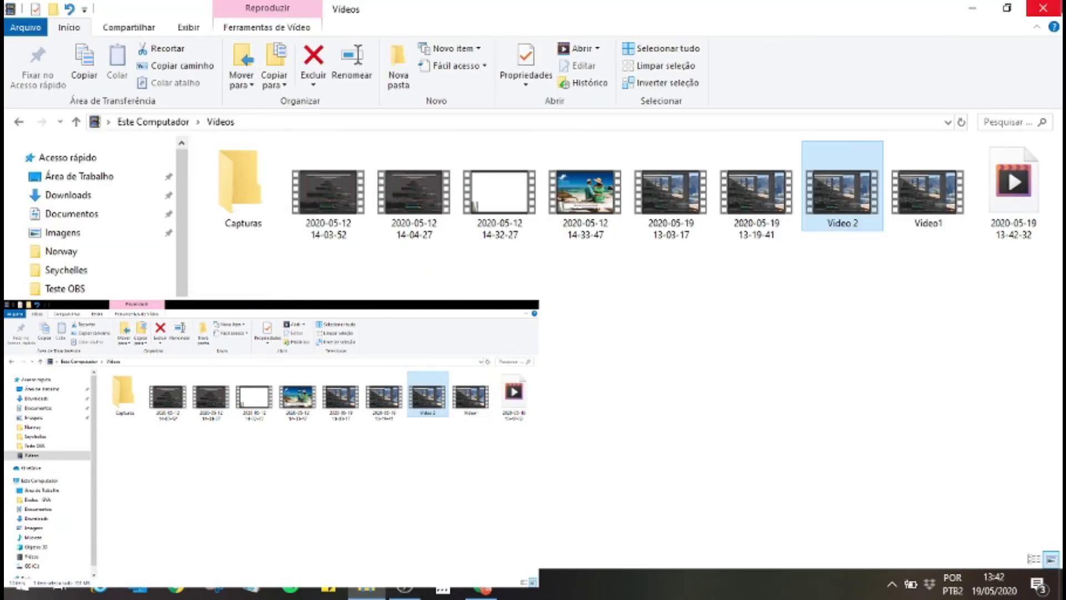
left_click(1045, 8)
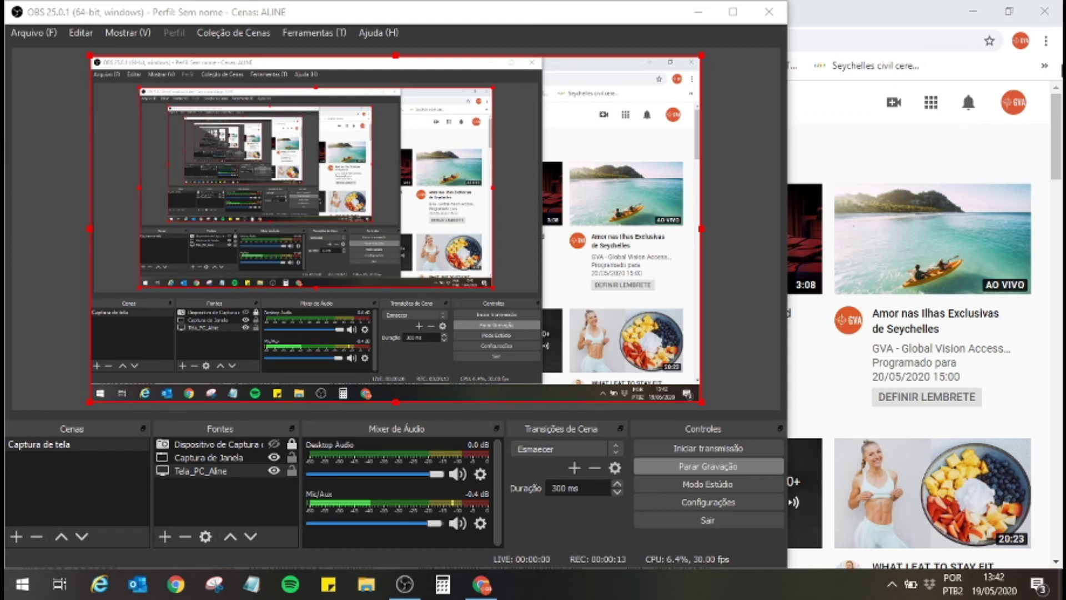
Switch to YouTube in Chrome and start a new live stream without reusing the settings of the previous broadcast
left_click(893, 7)
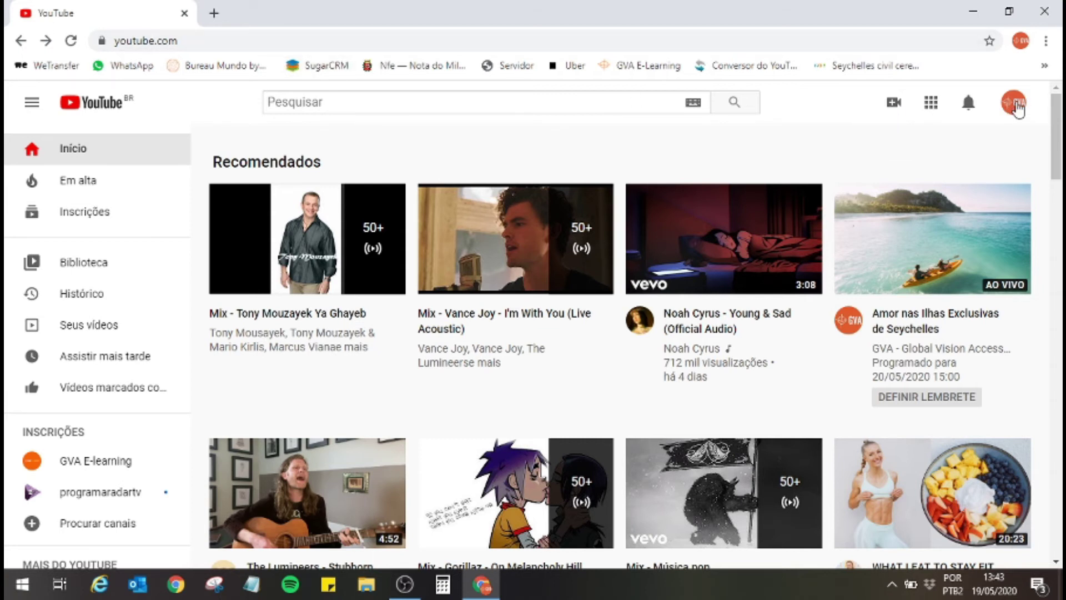
left_click(888, 114)
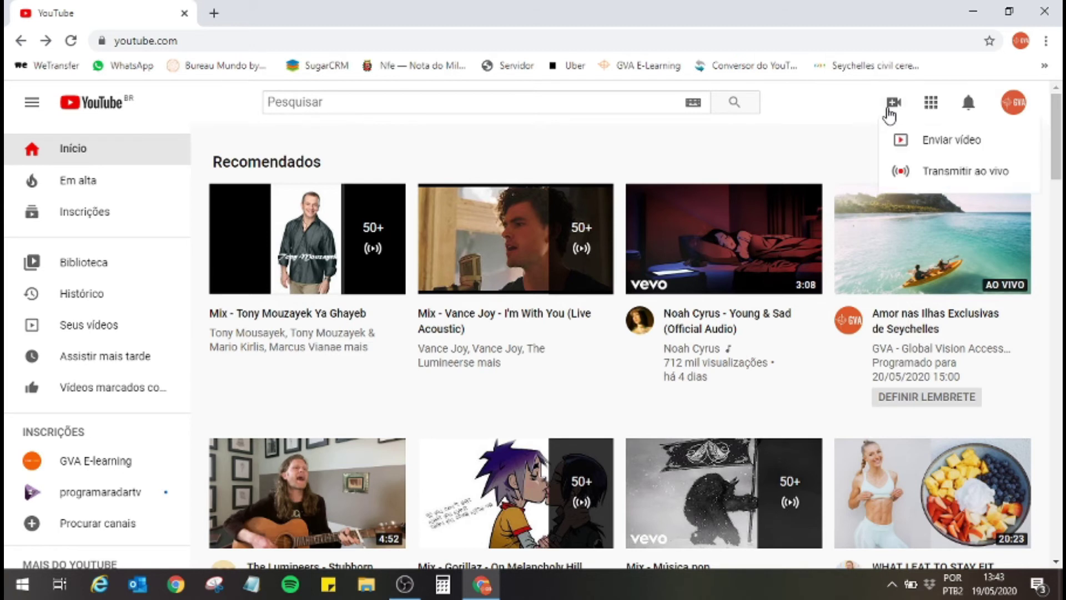
left_click(902, 169)
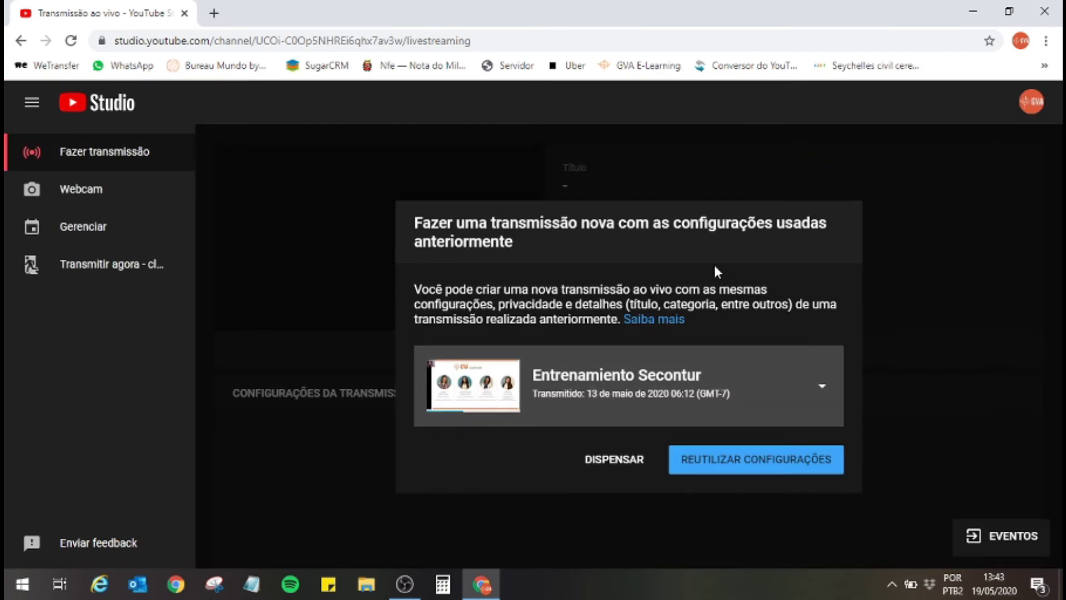
left_click(590, 464)
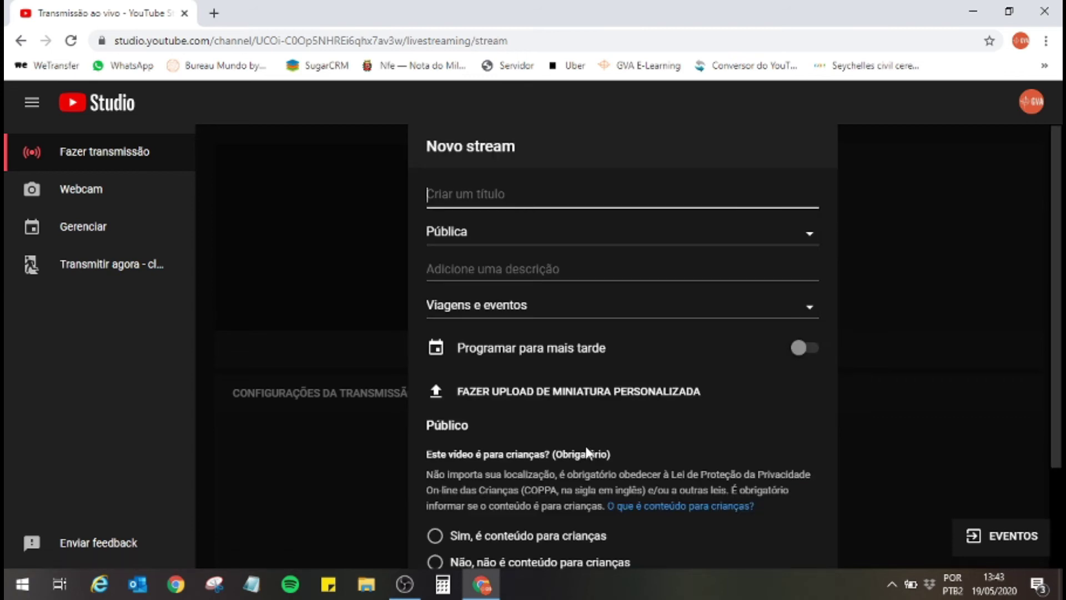
Fill in the new stream with title Teste, visibility Não listada and description "Webinar sobre serviços e informações do destino."
type("Teste")
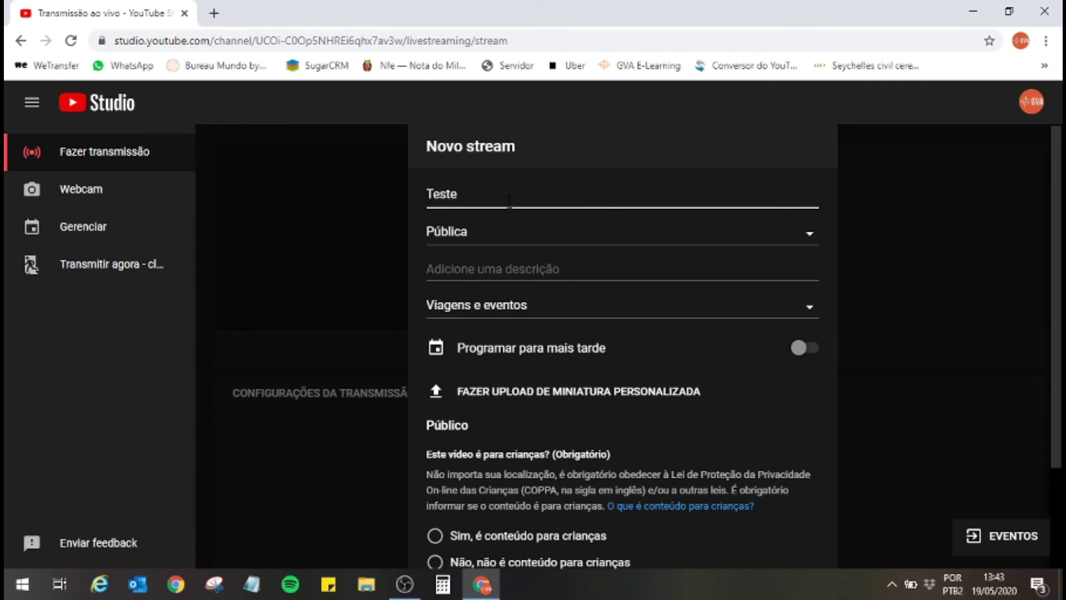
left_click(466, 239)
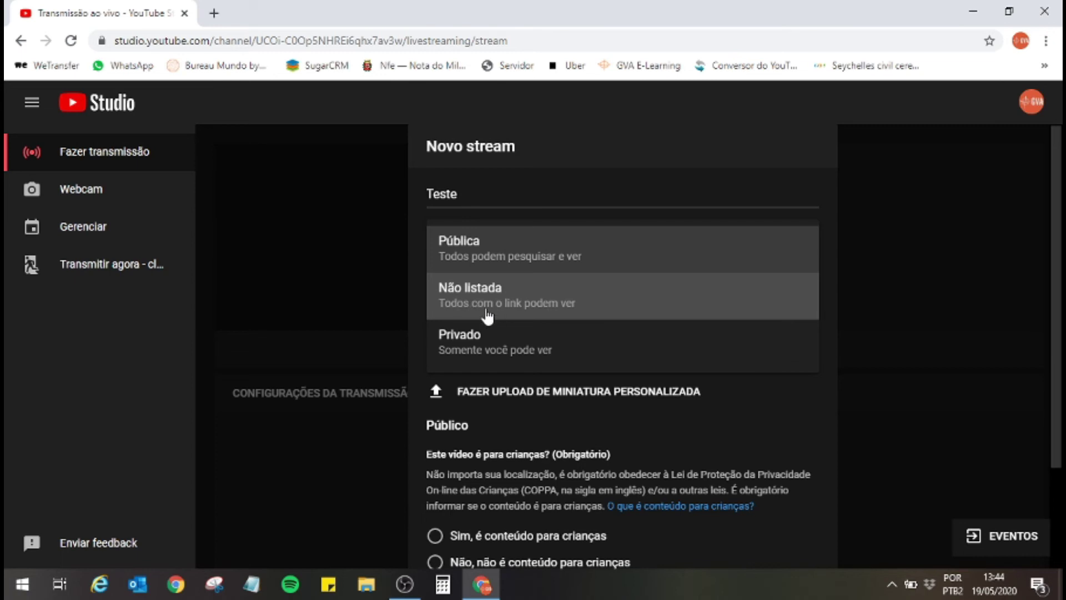
left_click(471, 317)
left_click(545, 253)
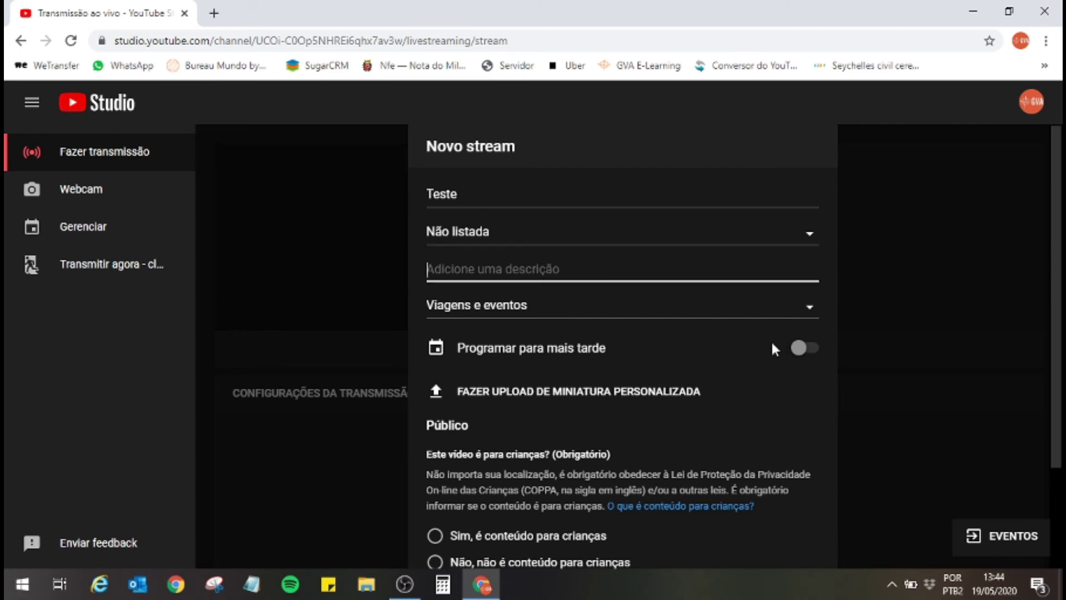
type("Webinar sobre servi")
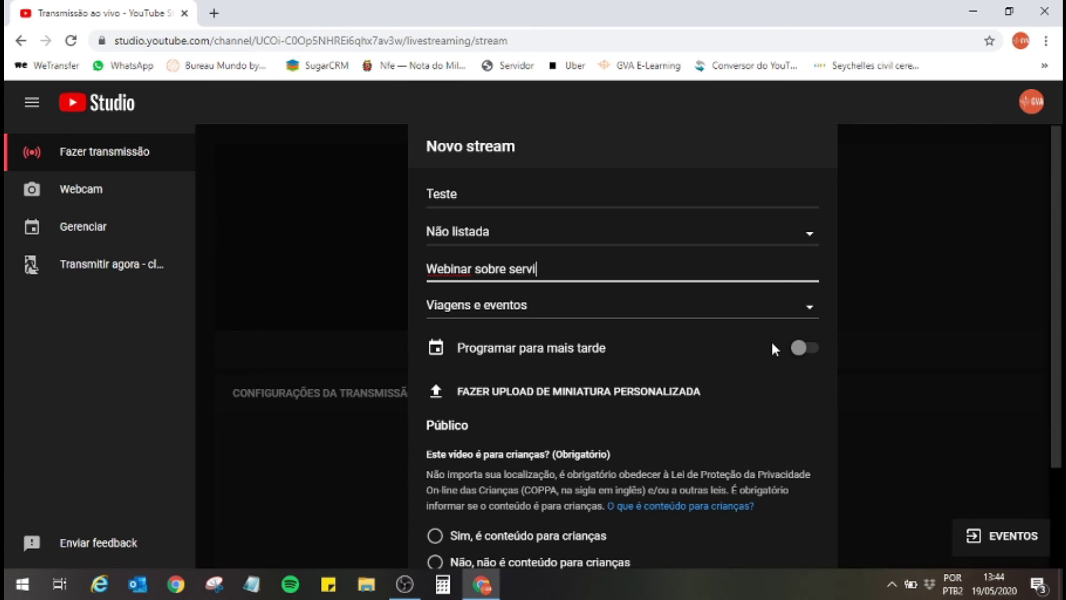
type("ços e informações do destino.")
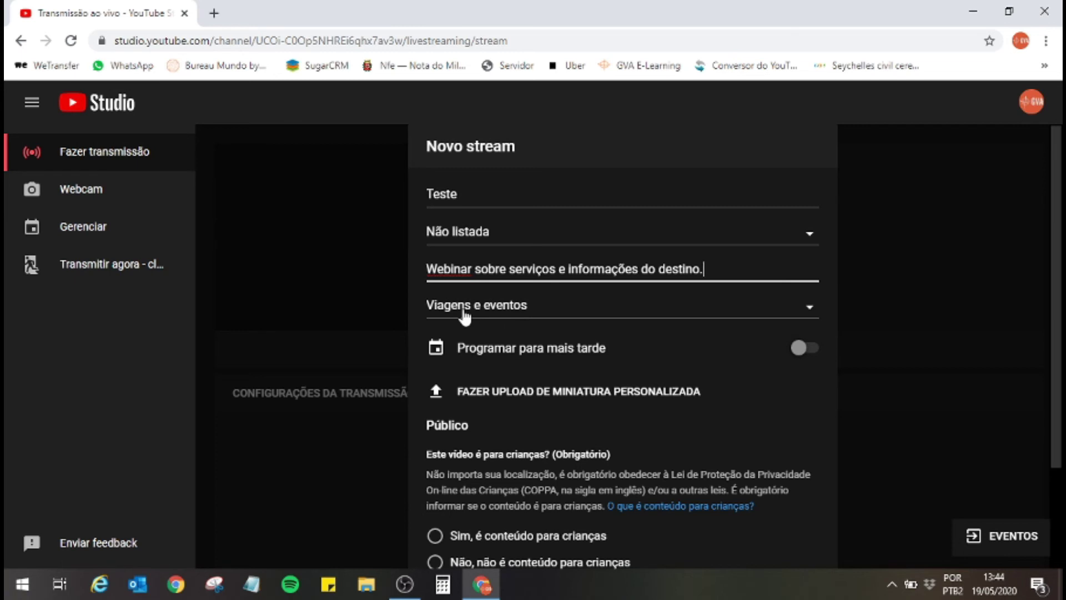
Review the available stream categories and keep Viagens e eventos selected
left_click(506, 306)
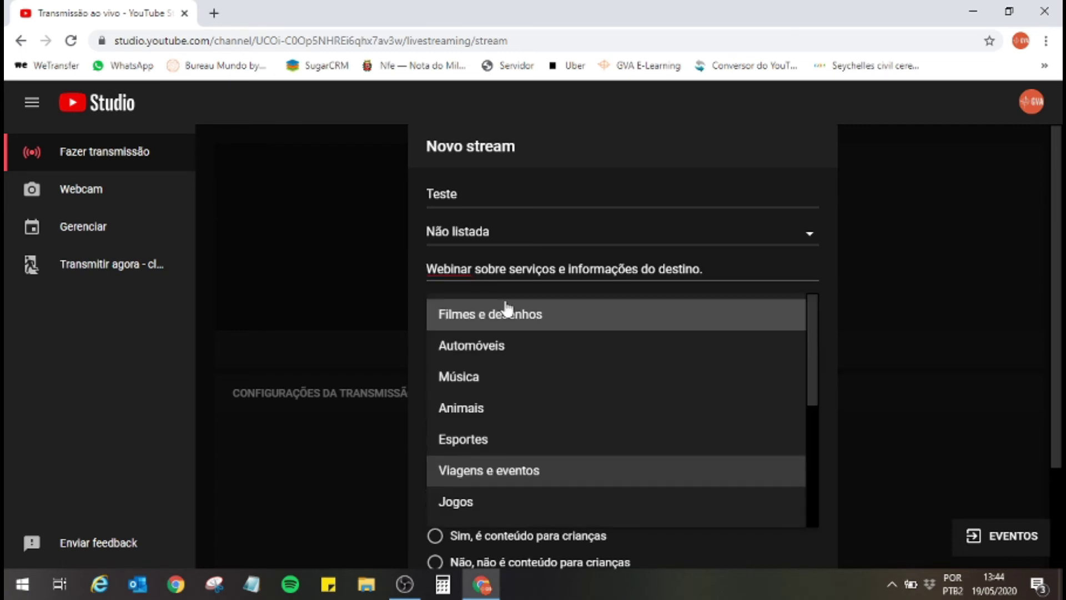
scroll(669, 355, "down", 5)
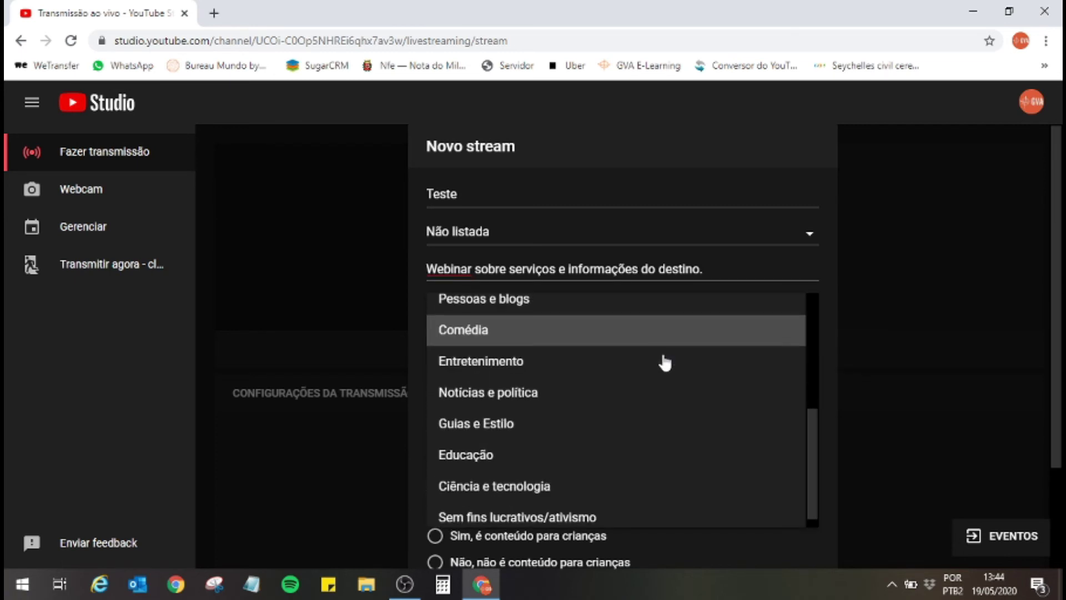
left_click(826, 272)
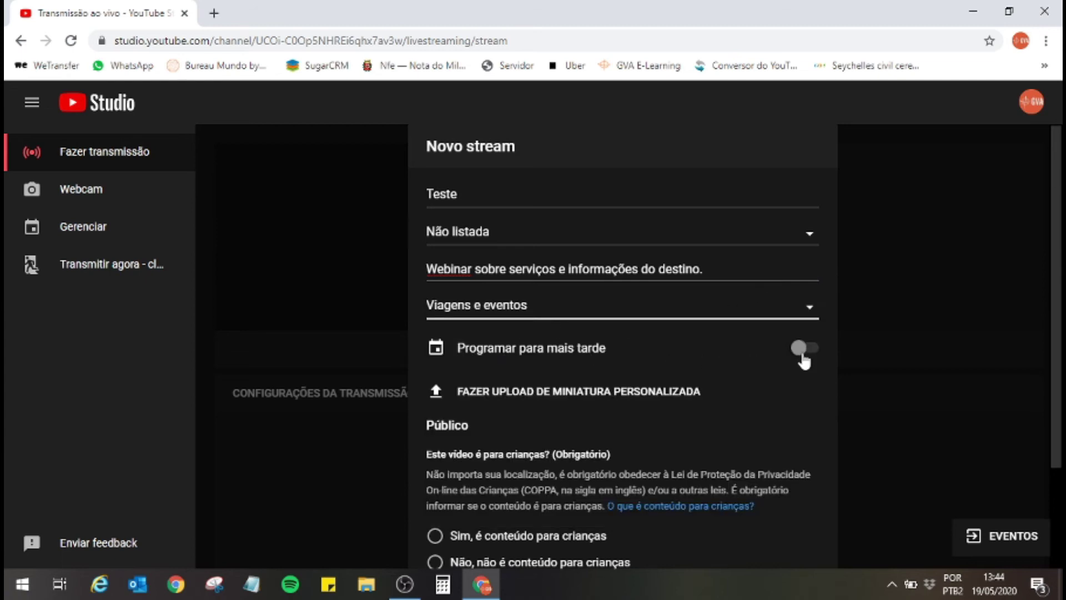
Try scheduling the stream for Saturday 30 May at 14:00 and turn scheduling back off
left_click(802, 355)
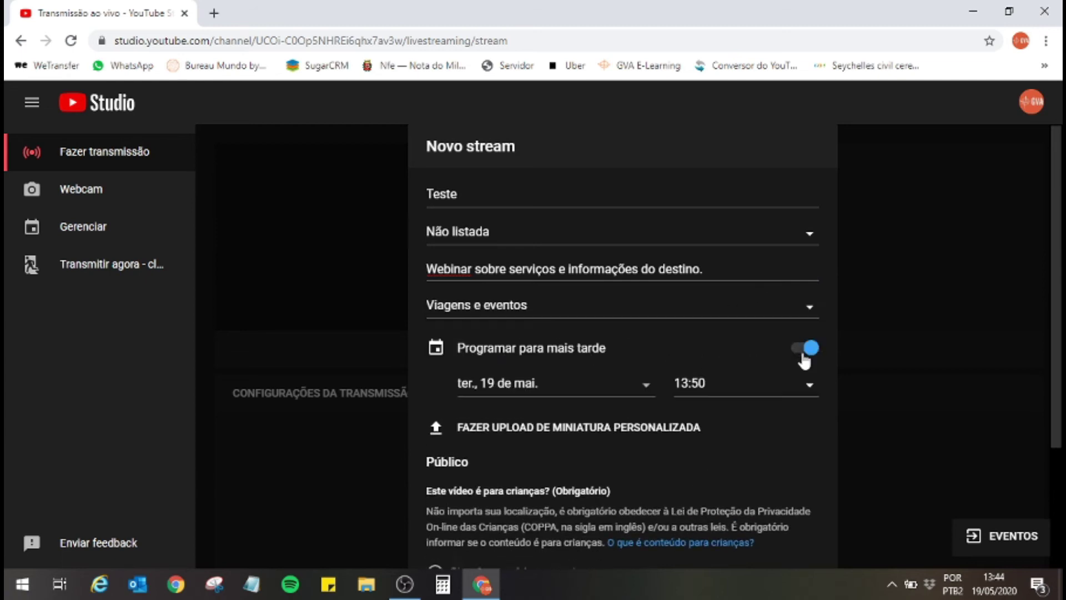
left_click(645, 385)
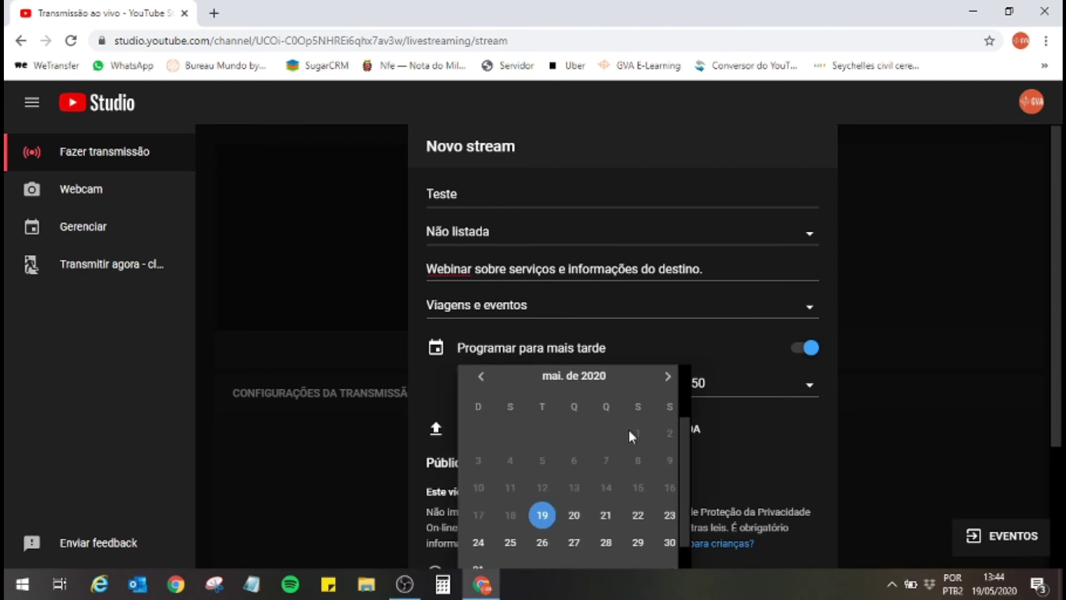
left_click(672, 547)
left_click(714, 403)
left_click(713, 480)
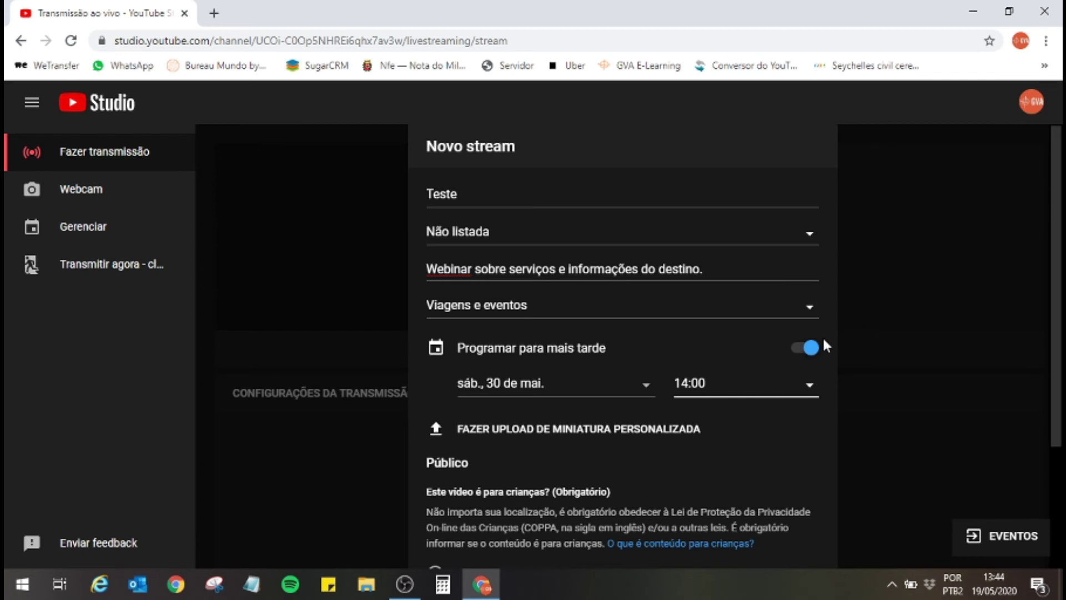
left_click(811, 348)
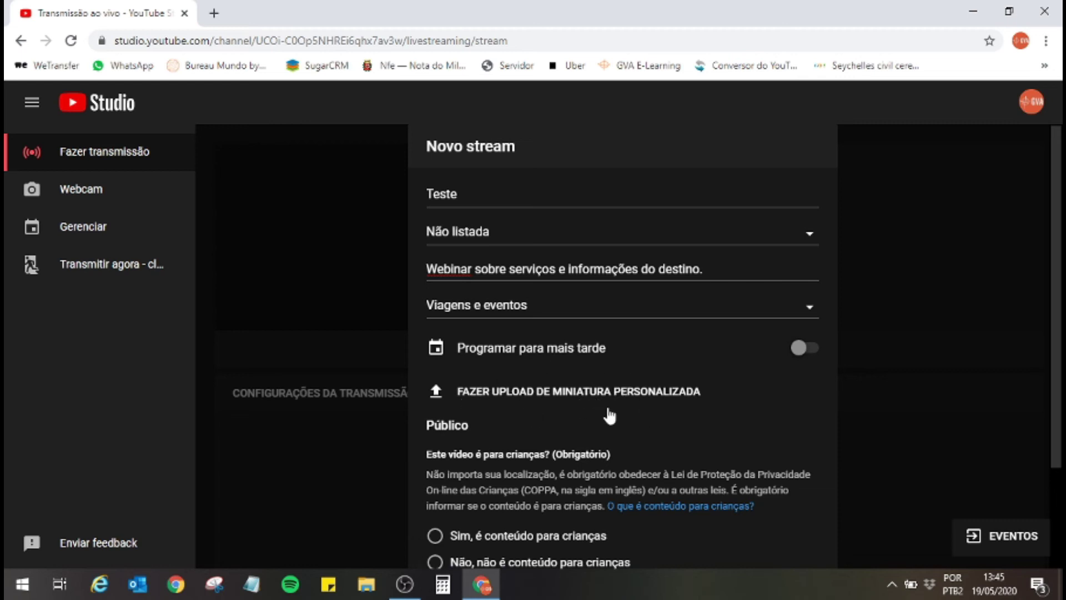
Mark the stream as not made for children, review the age restriction options and create the stream
scroll(722, 438, "down", 3)
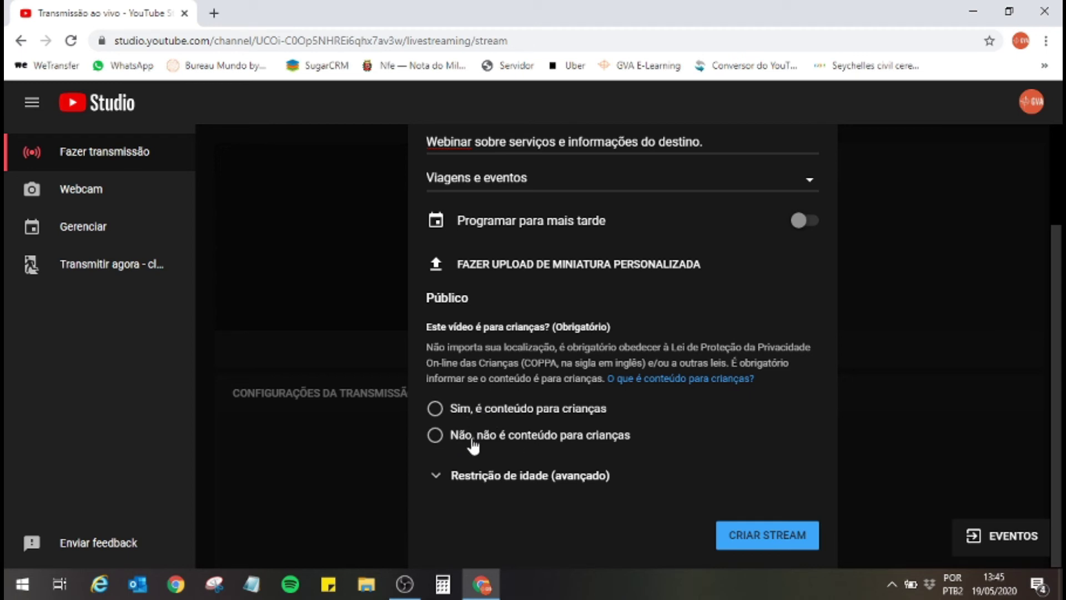
left_click(434, 435)
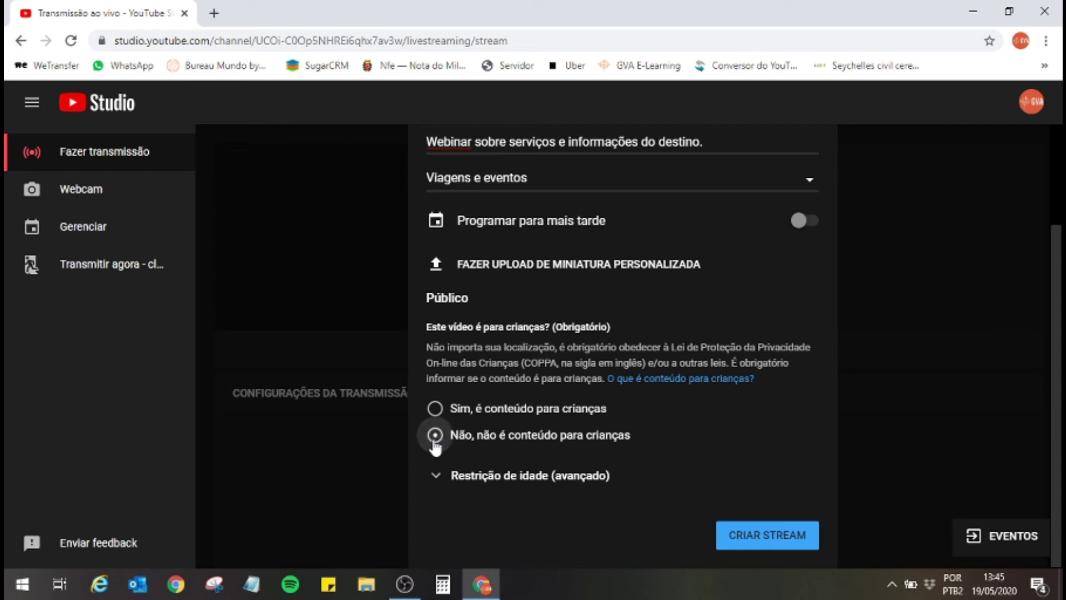
left_click(538, 498)
scroll(611, 488, "down", 2)
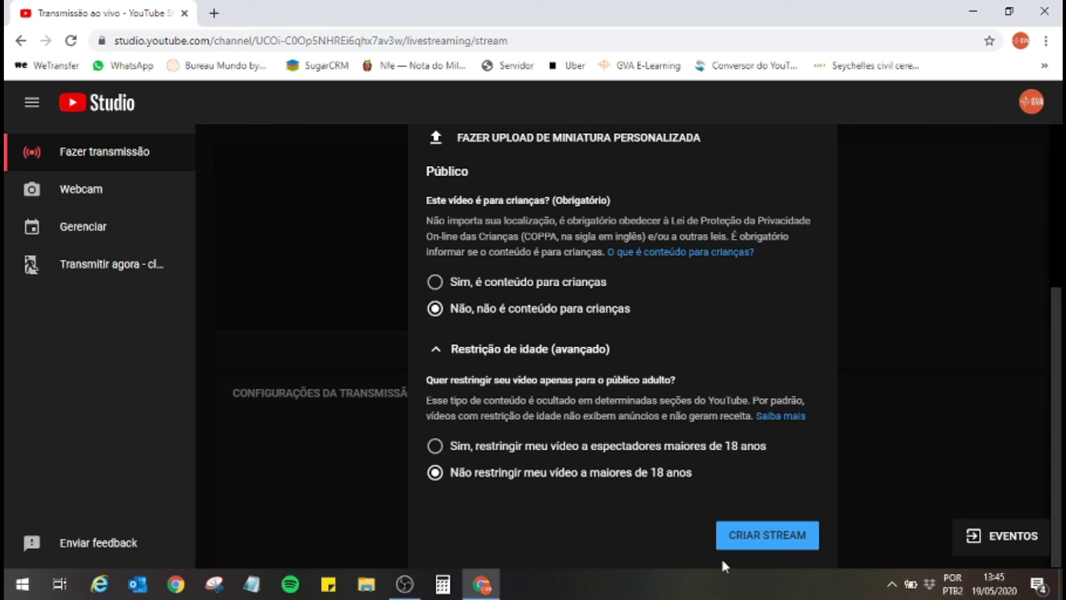
left_click(759, 550)
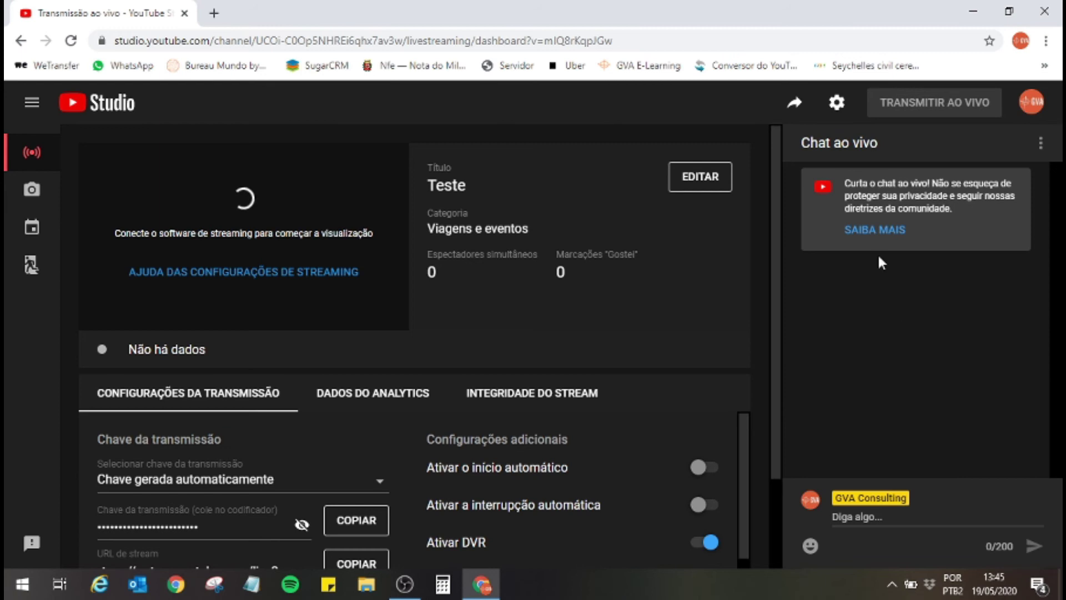
Send the live chat message "Boa tarde. Iniciaremos em breve."
left_click(916, 512)
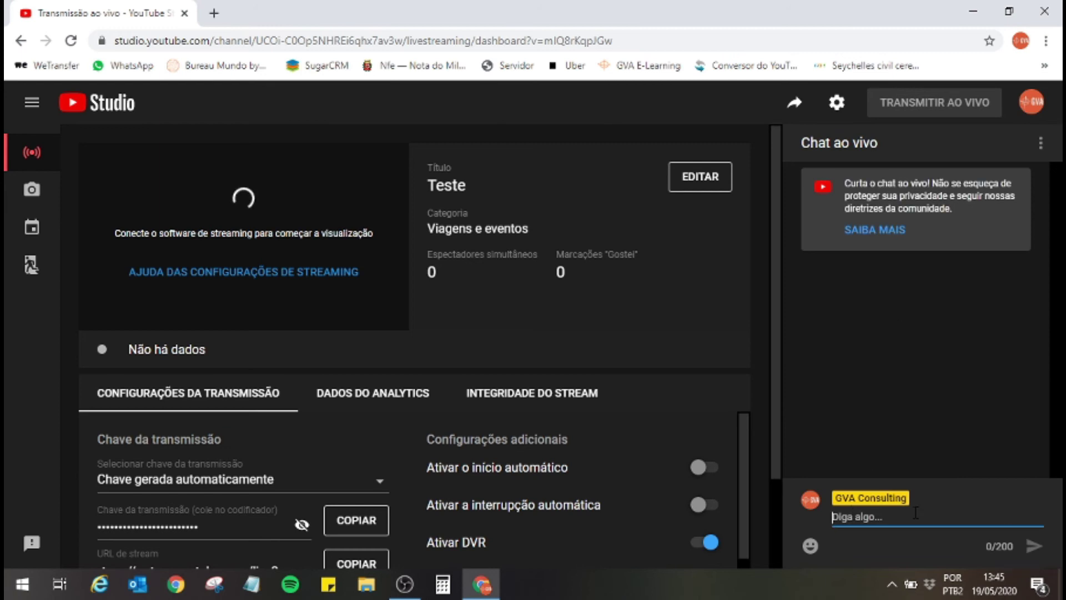
type("Boa tard")
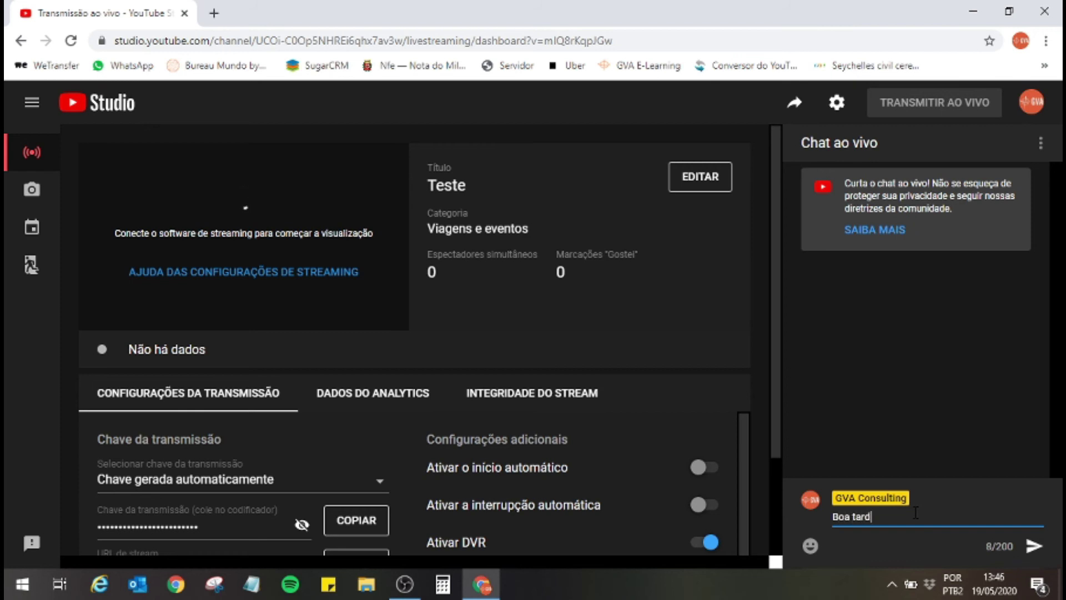
type("e. Iniciaremos em breve")
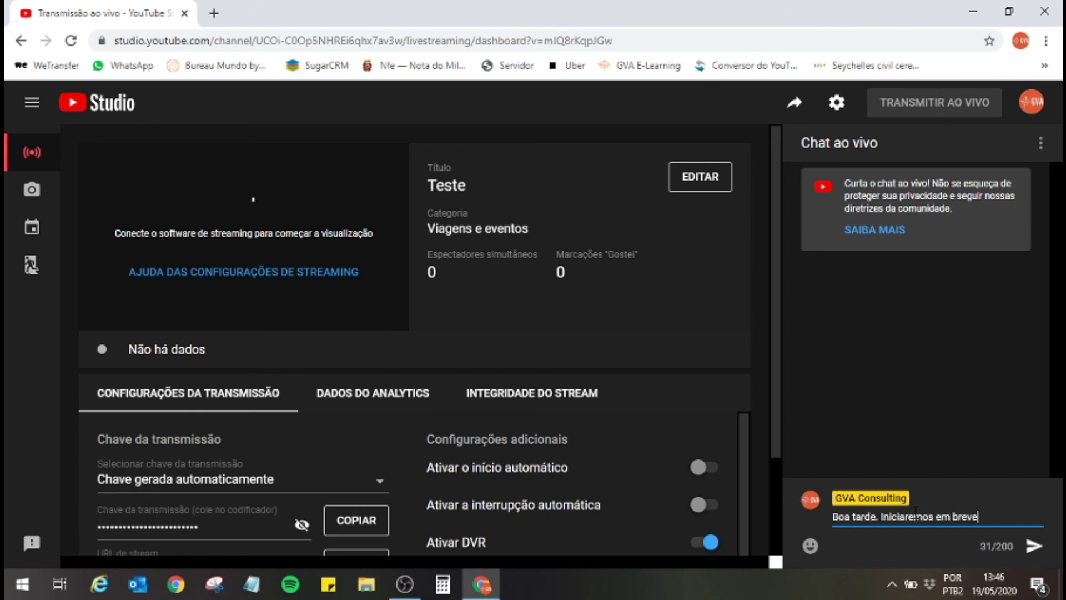
type(".")
key("Return")
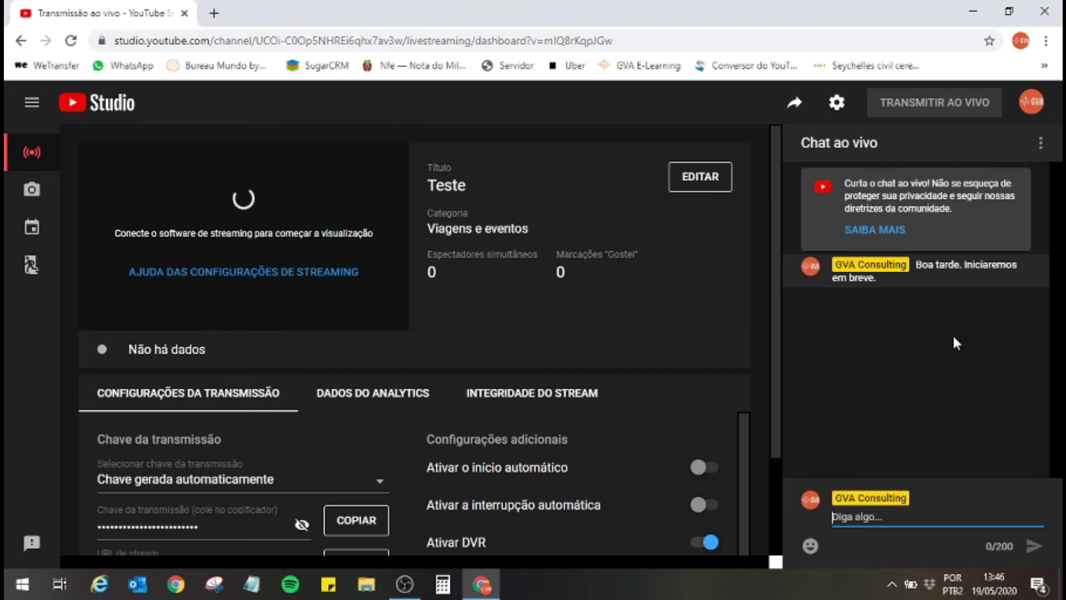
Copy the stream's share link and compare it with the dashboard's own web address
left_click(793, 107)
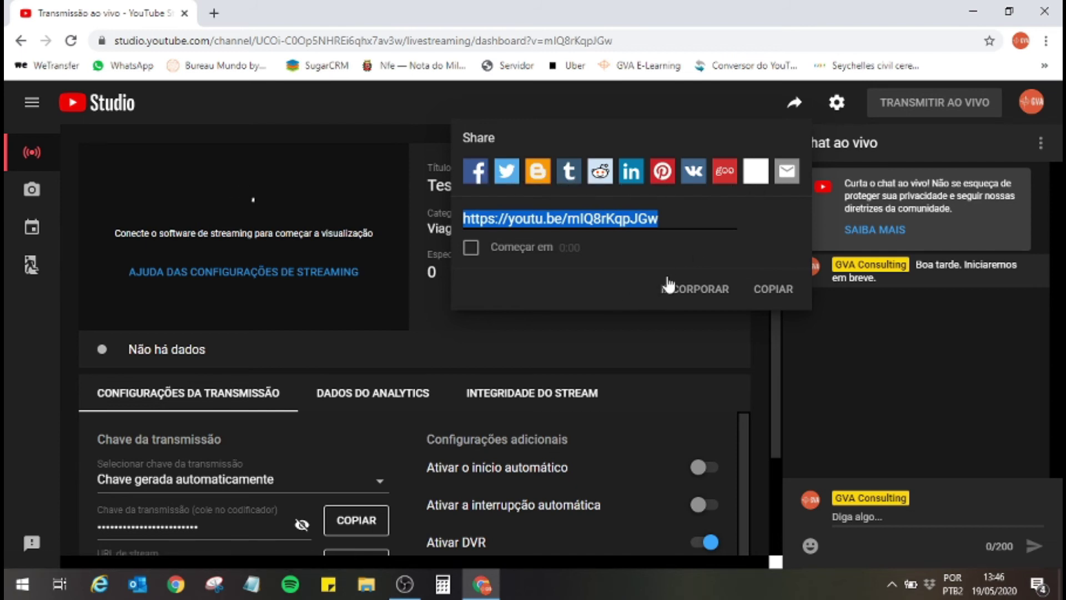
left_click(773, 300)
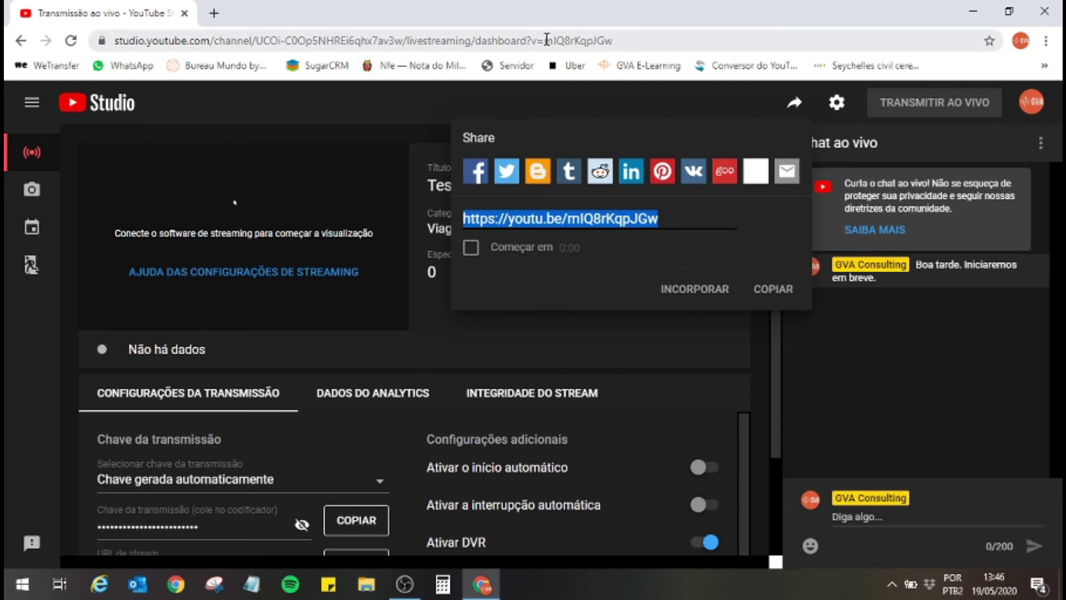
left_click(416, 42)
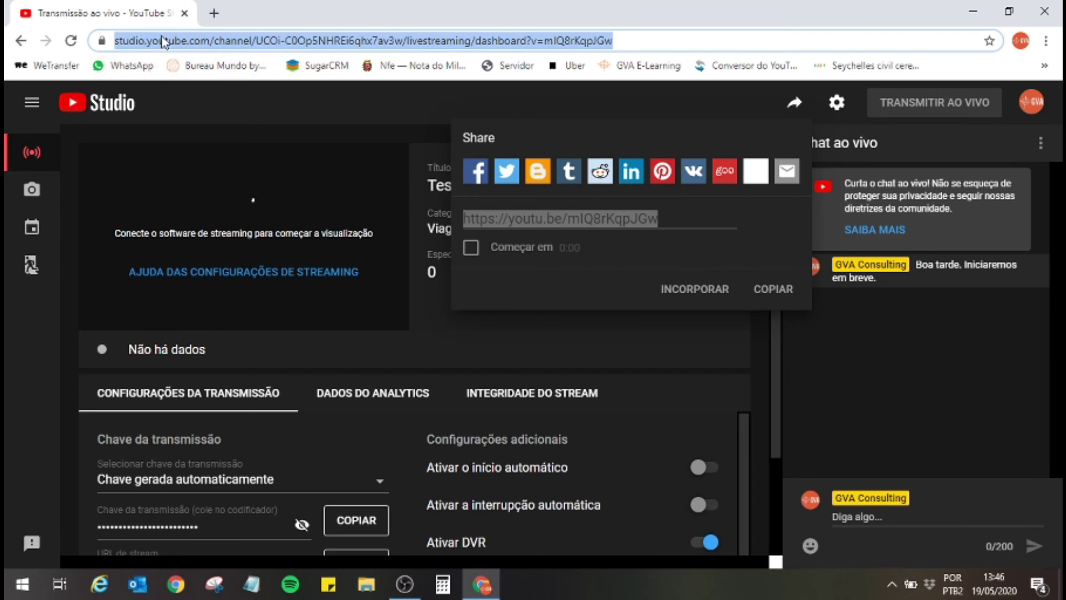
left_click(530, 220)
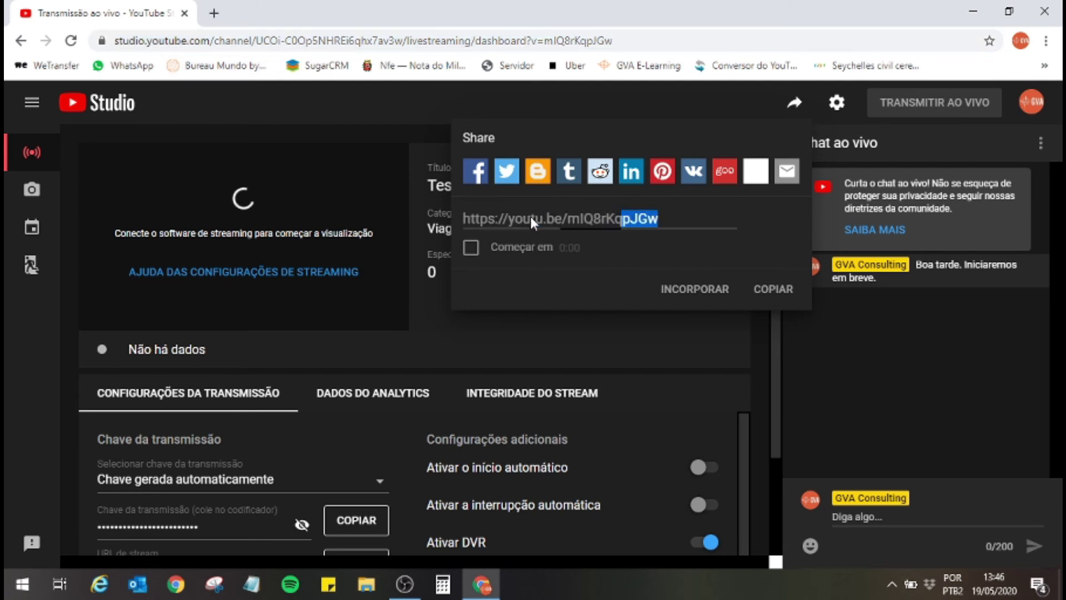
left_click(795, 104)
Review the stream latency options and their explanations, and set the latency to Latência ultrabaixa
scroll(590, 280, "down", 2)
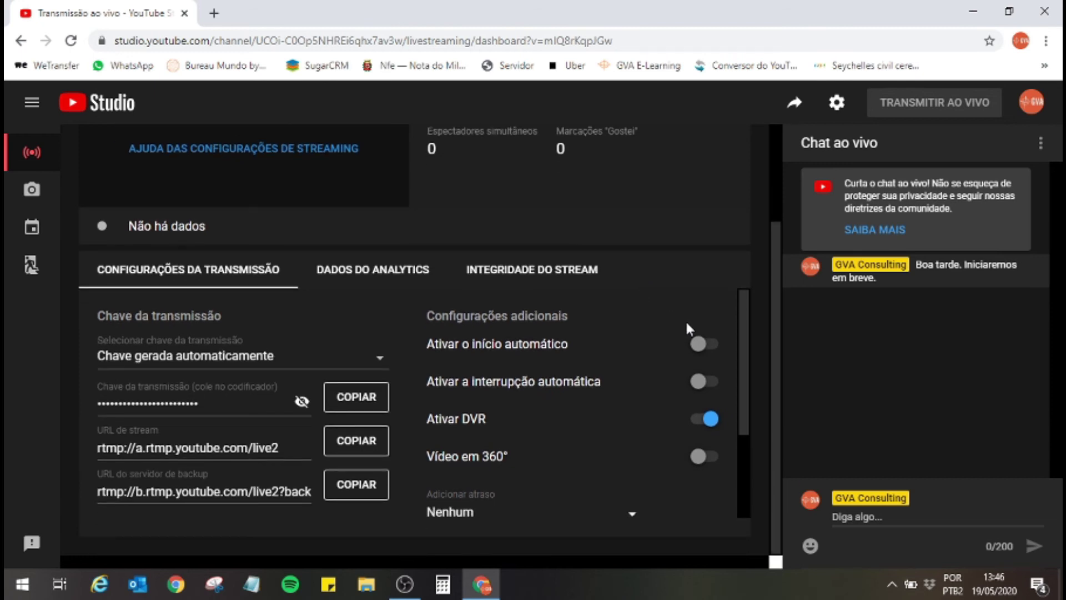
scroll(685, 319, "down", 2)
scroll(689, 357, "up", 2)
scroll(688, 358, "down", 3)
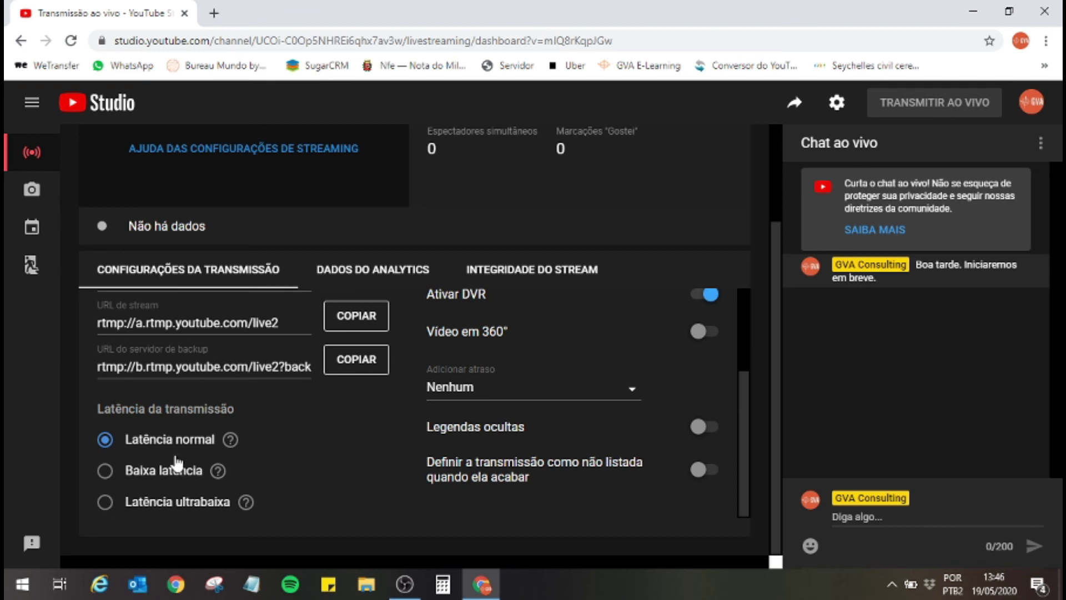
left_click_drag(106, 409, 234, 409)
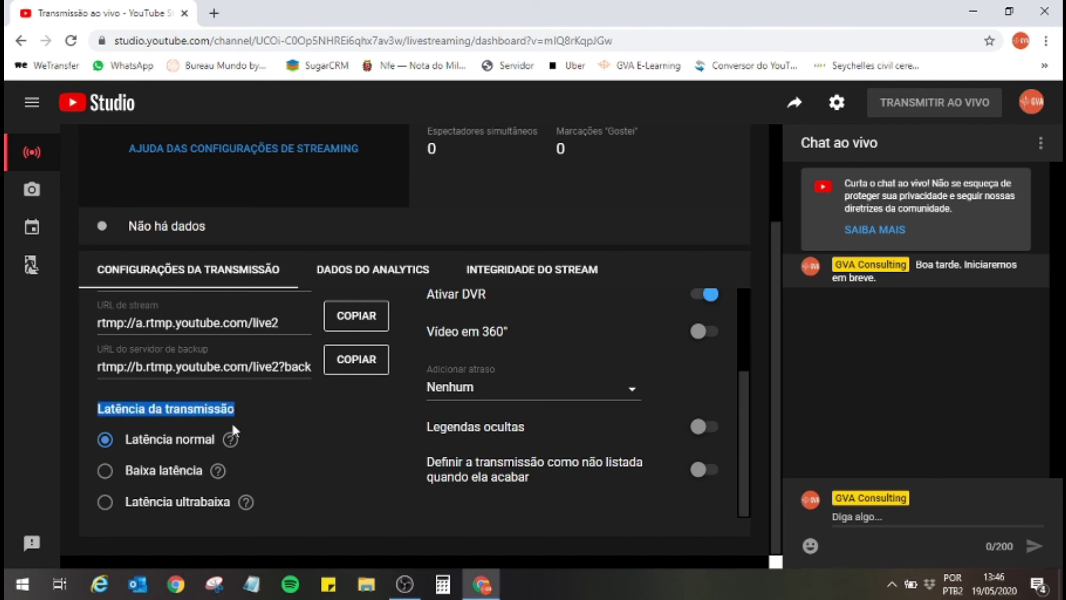
scroll(231, 436, "up", 1)
mouse_move(225, 468)
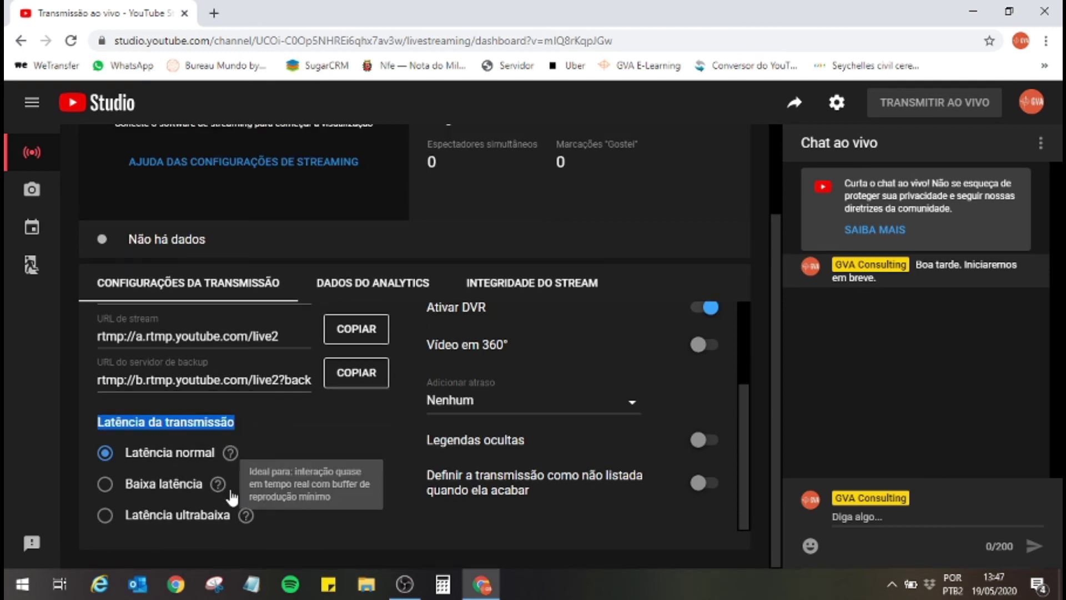
mouse_move(248, 519)
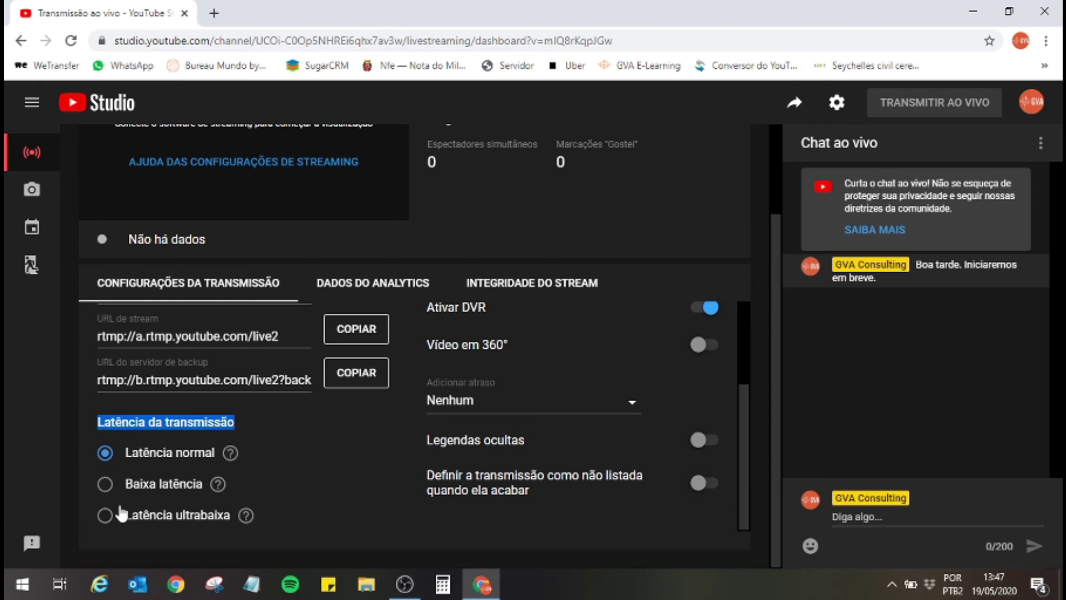
left_click(106, 515)
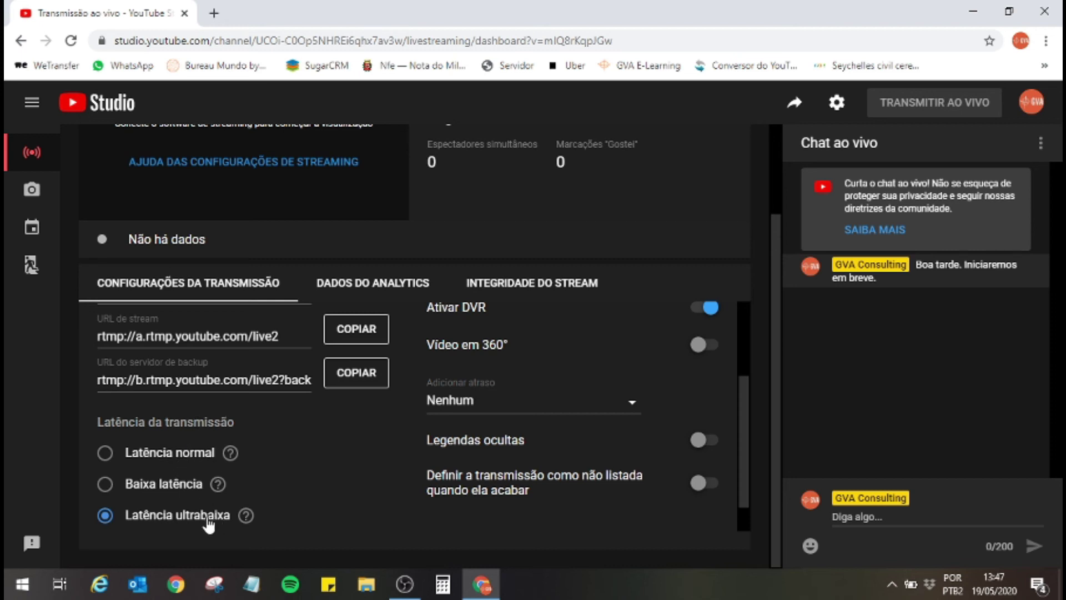
scroll(318, 478, "up", 1)
scroll(288, 481, "down", 1)
mouse_move(250, 487)
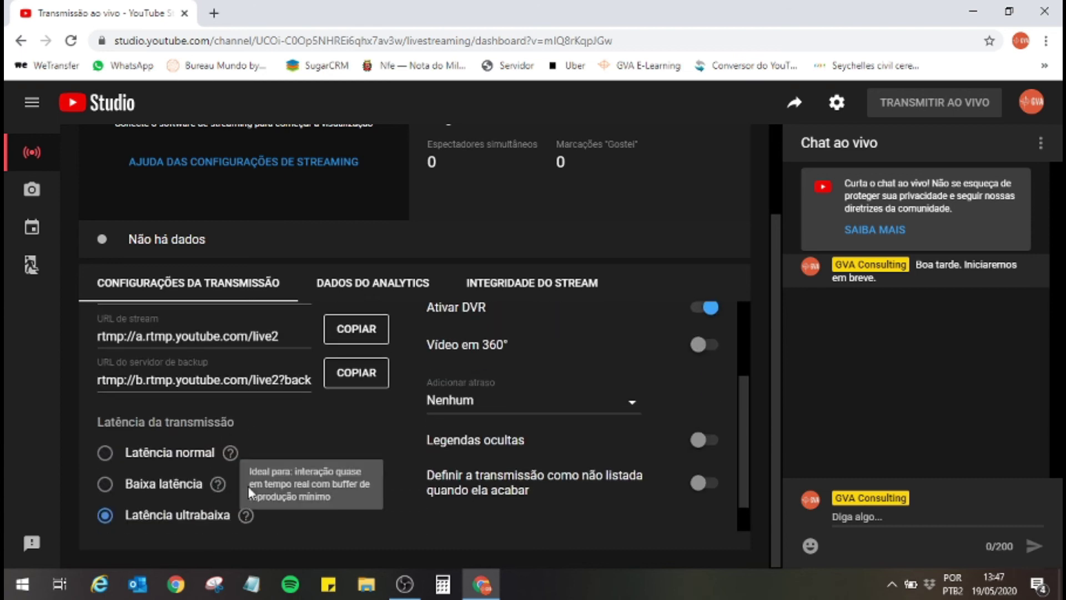
scroll(384, 490, "up", 2)
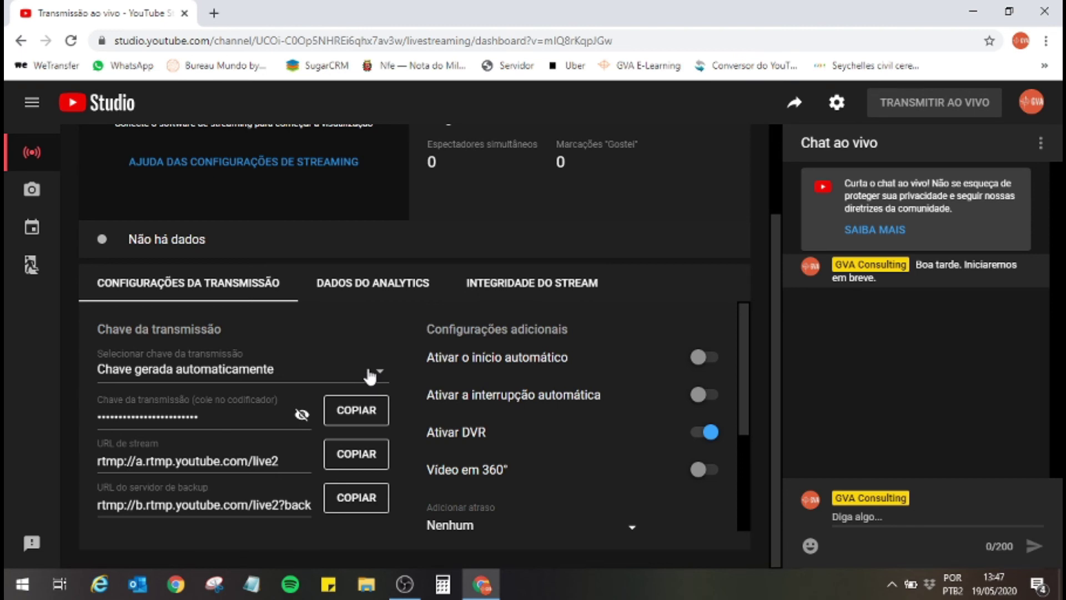
Copy the stream key from YouTube Studio and open the Transmissão settings in OBS
scroll(370, 376, "up", 2)
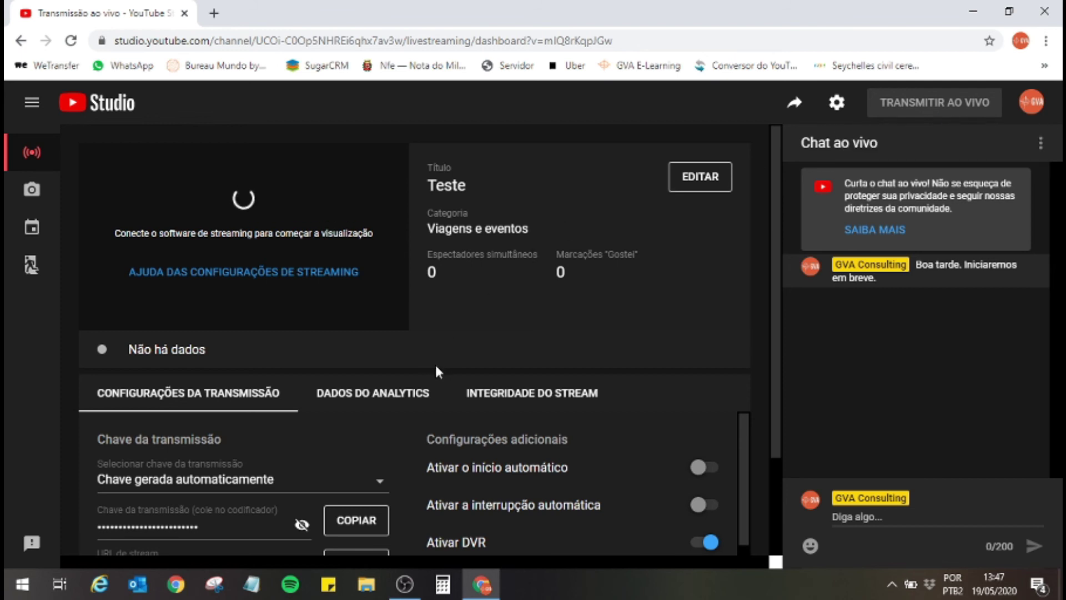
left_click(374, 530)
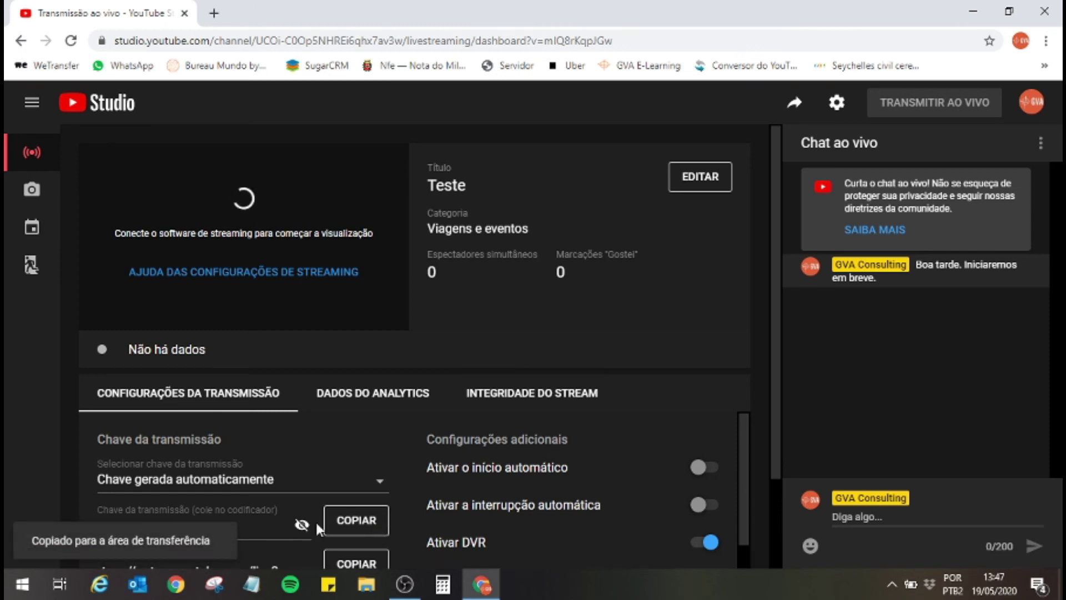
left_click(405, 584)
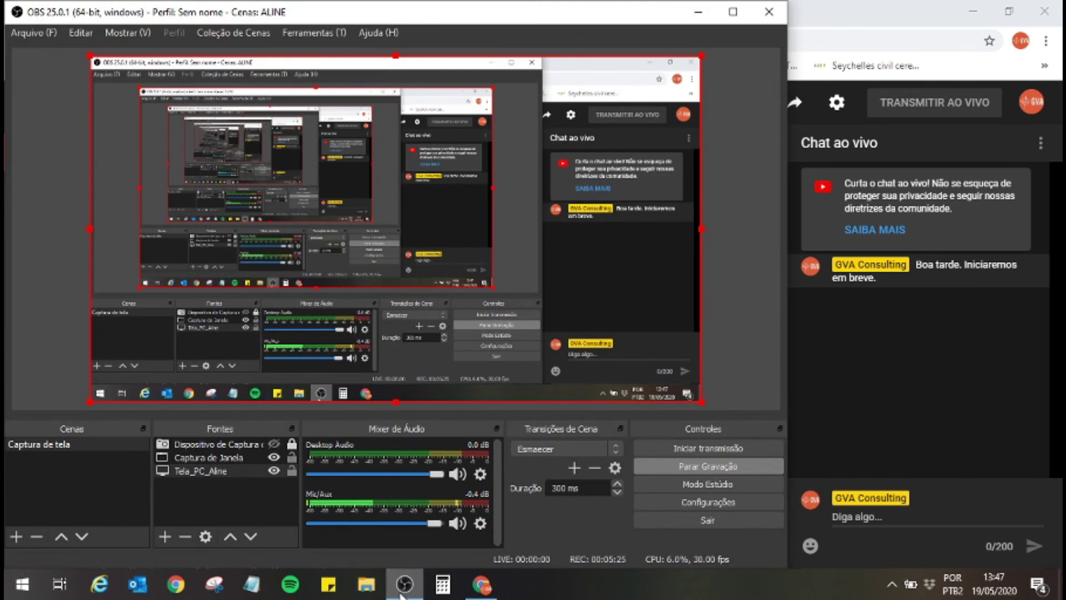
left_click(651, 503)
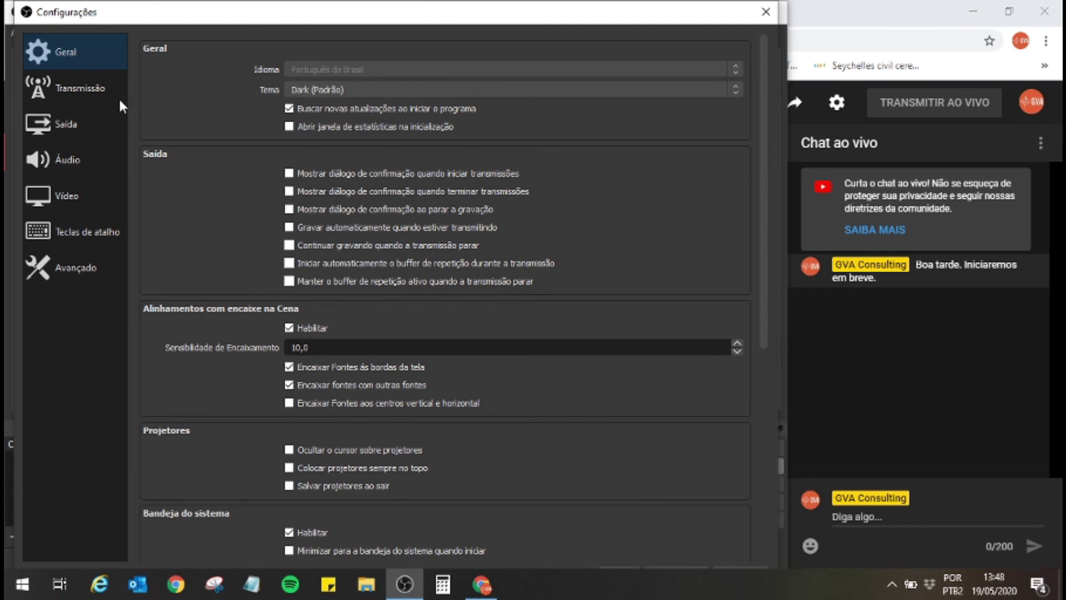
left_click(103, 89)
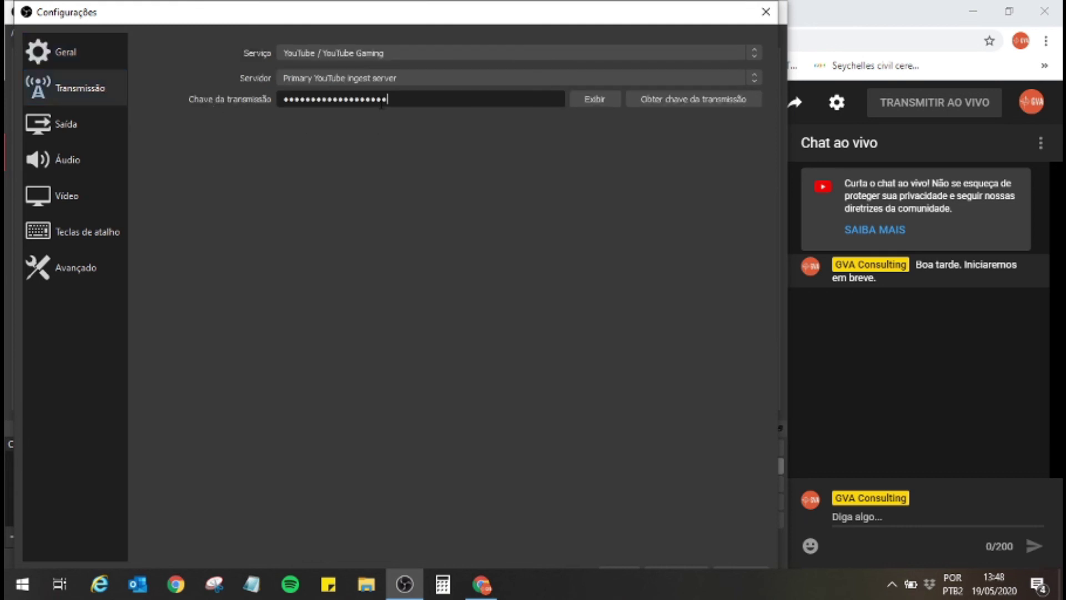
Replace the old stream key in OBS with the copied YouTube stream key and apply the settings
key("BackSpace")
key("BackSpace")
key("BackSpace")
key("BackSpace")
key("BackSpace")
key("BackSpace")
key("BackSpace")
key("BackSpace")
key("BackSpace")
key("BackSpace")
key("BackSpace")
key("BackSpace")
key("BackSpace")
key("BackSpace")
key("BackSpace")
key("BackSpace")
key("BackSpace")
key("BackSpace")
key("ctrl+v")
right_click(381, 104)
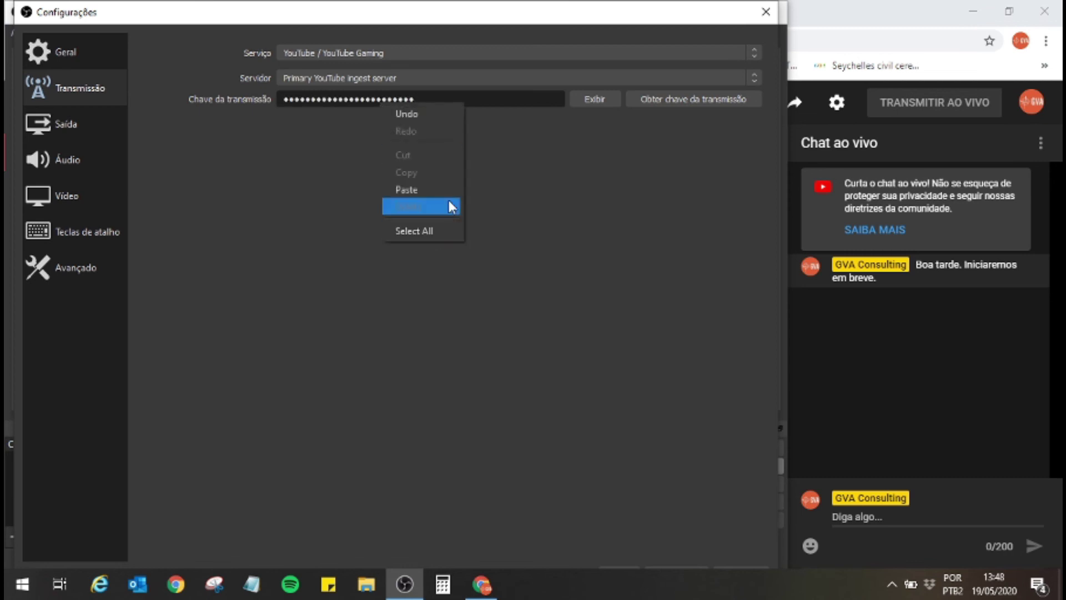
left_click(580, 215)
left_click_drag(612, 5, 619, 66)
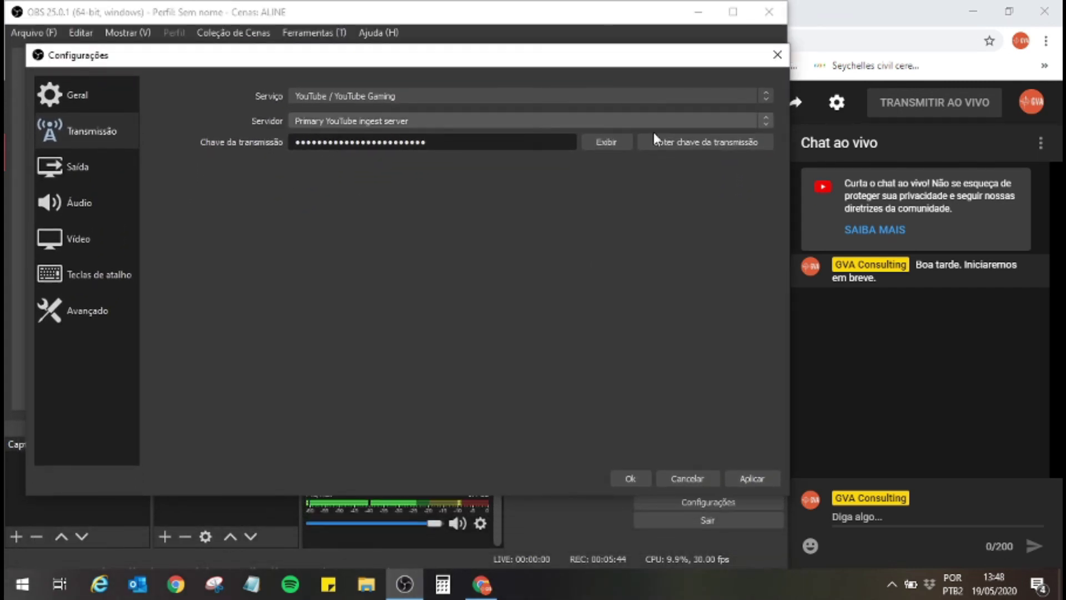
left_click(751, 479)
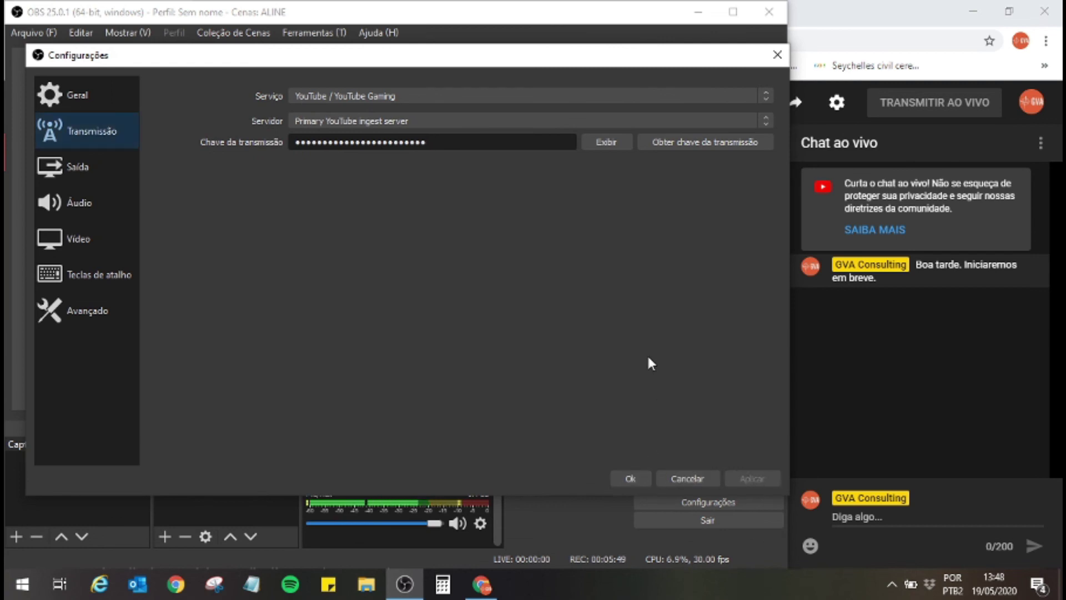
left_click(630, 479)
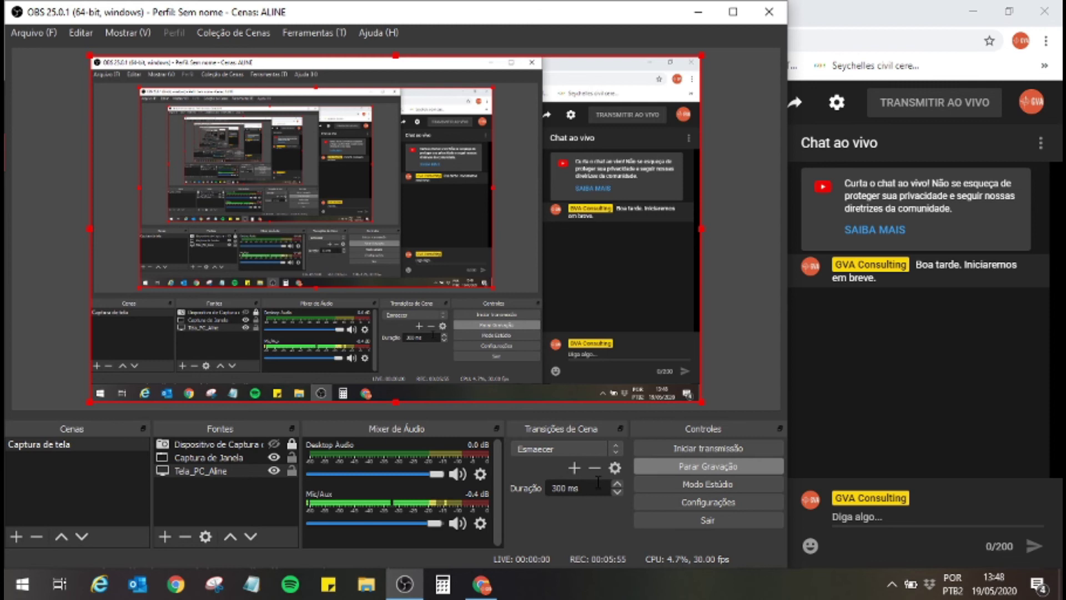
Start streaming from OBS and check the connection status and video preview in YouTube Studio
left_click(660, 454)
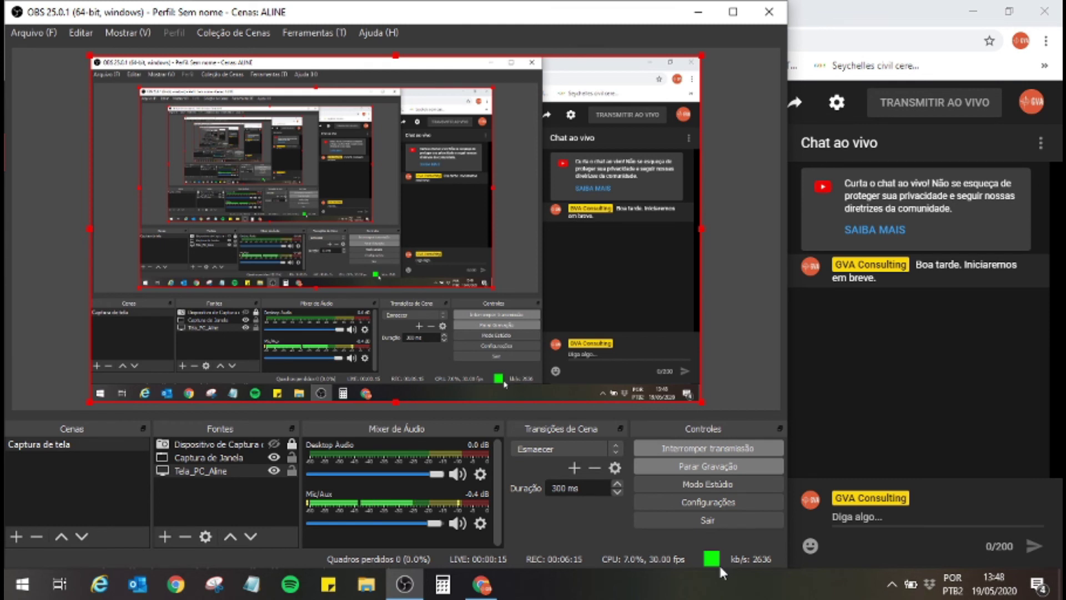
left_click(838, 444)
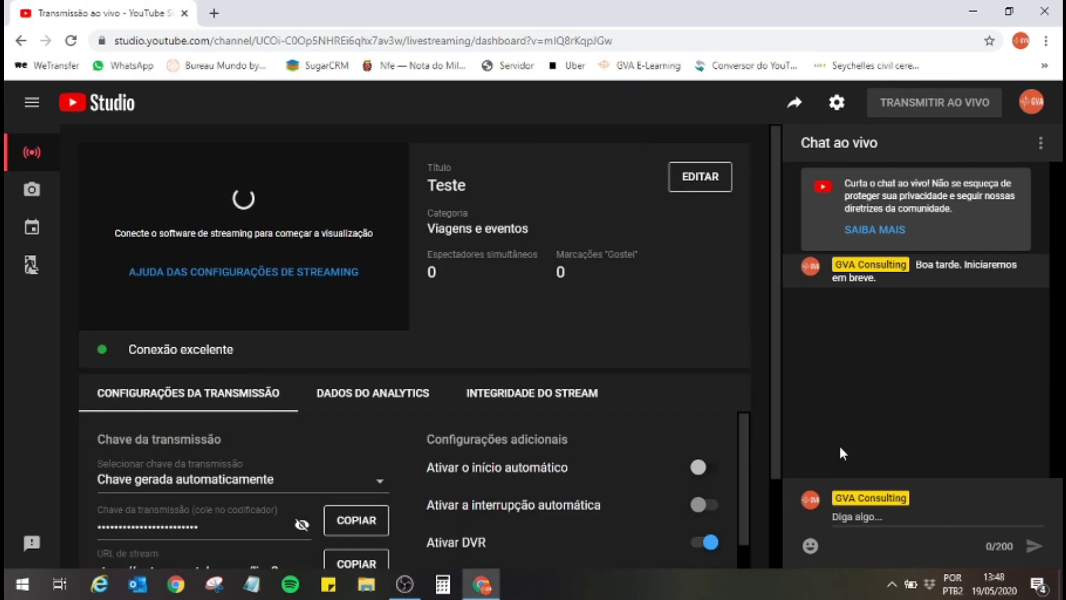
left_click_drag(129, 350, 236, 347)
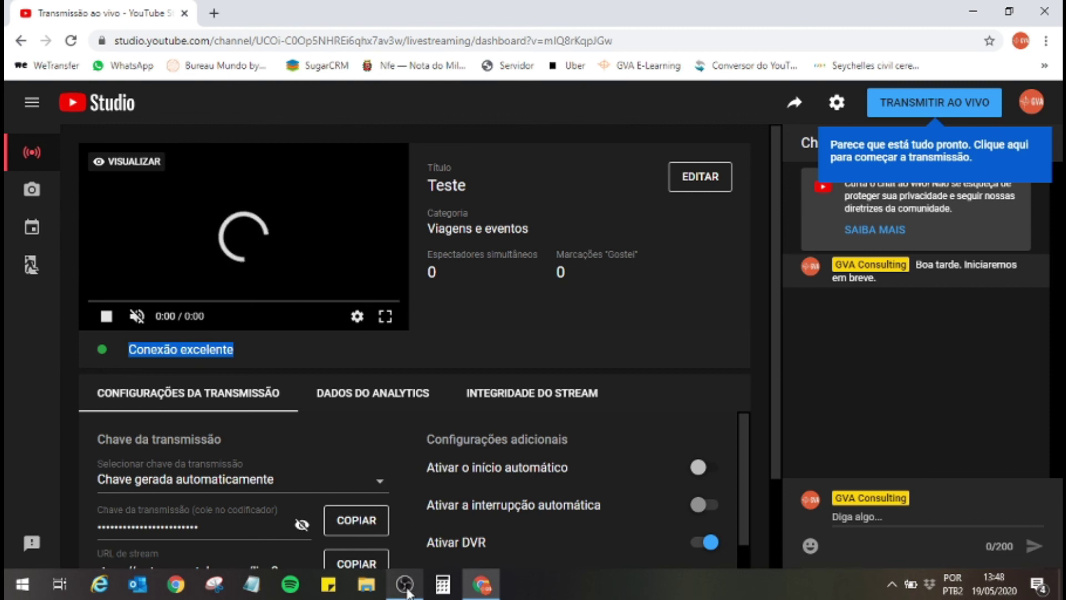
mouse_move(400, 580)
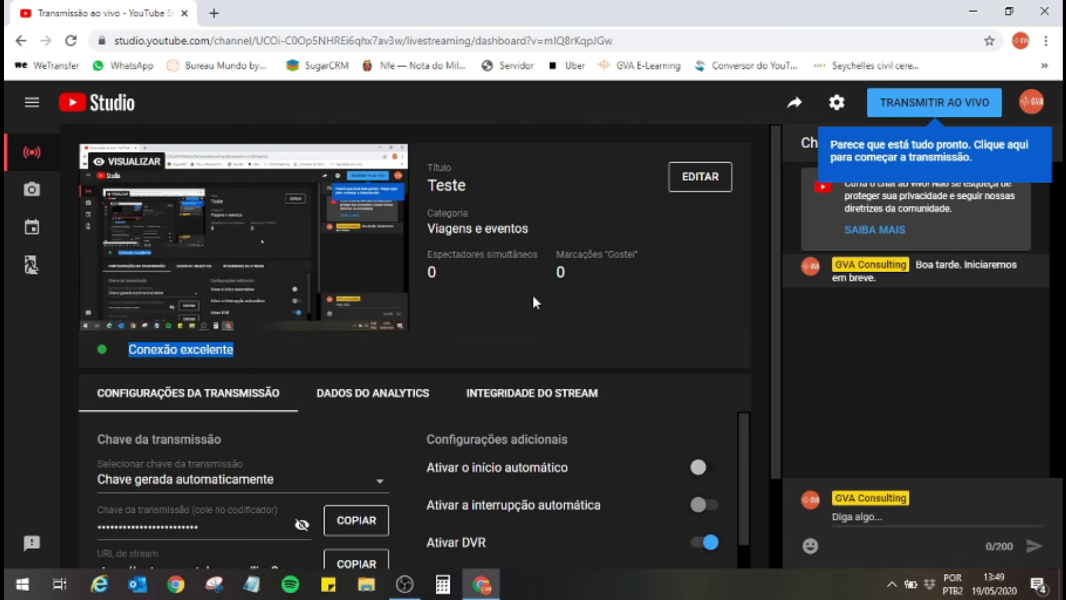
left_click(506, 341)
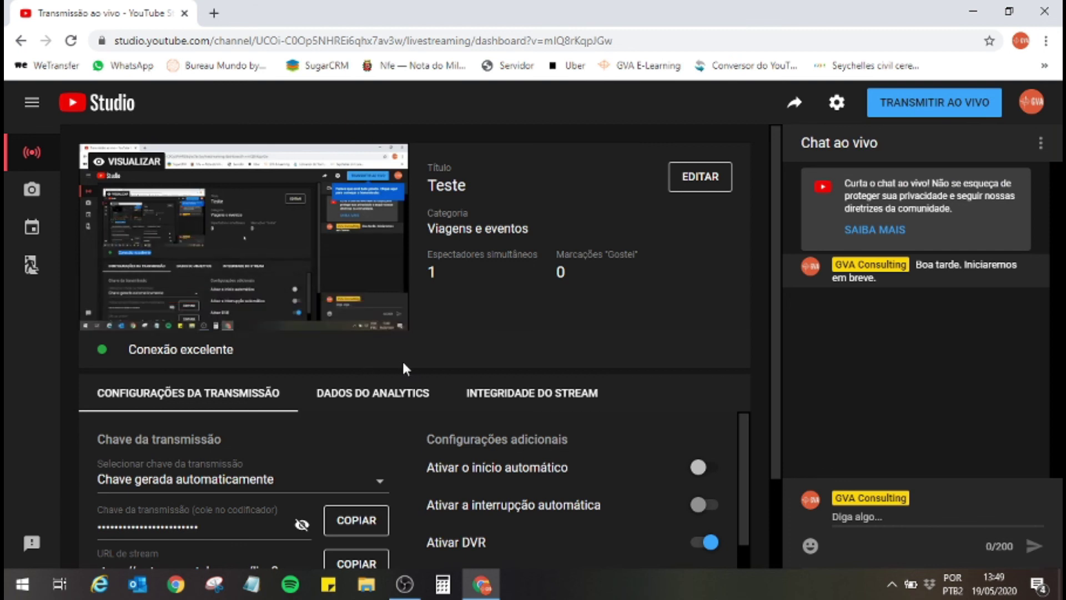
mouse_move(227, 225)
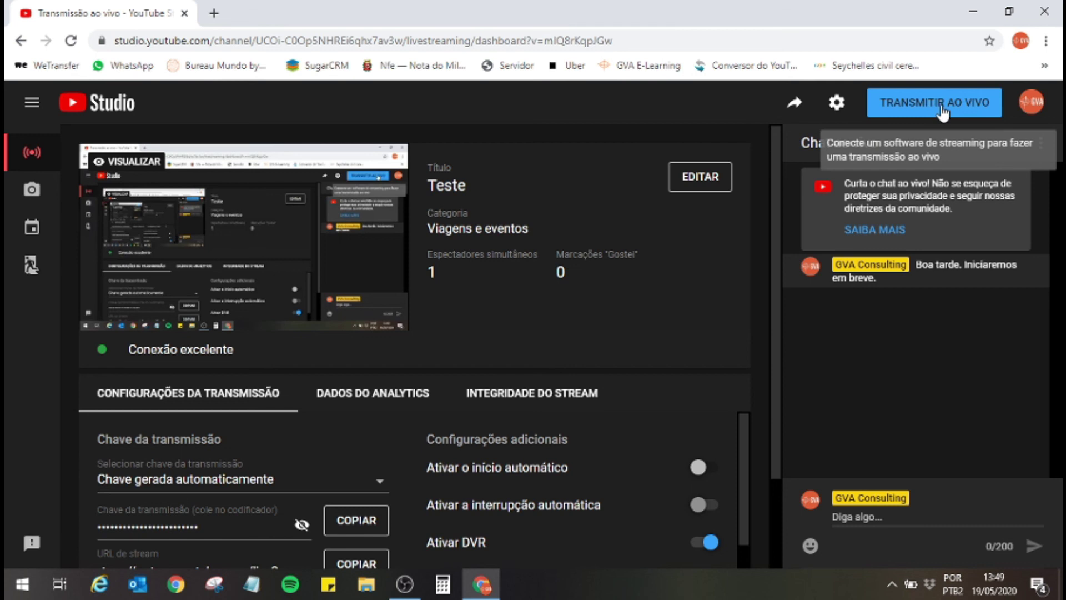
Take the Teste stream live in YouTube Studio and check its concurrent viewer and like counters
left_click(895, 102)
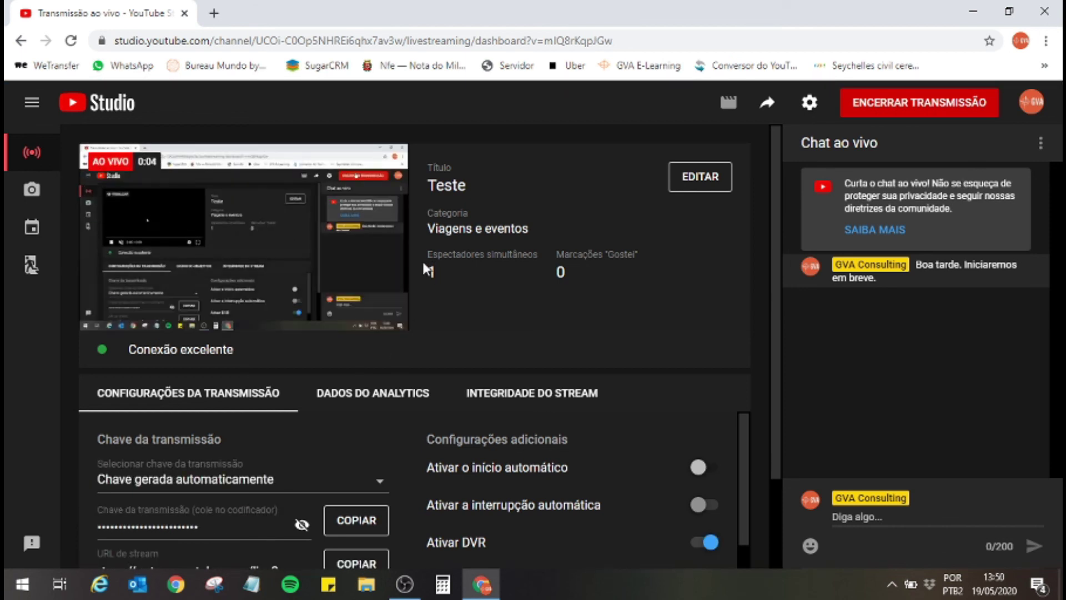
left_click_drag(426, 272, 445, 274)
left_click_drag(554, 271, 580, 275)
left_click(598, 339)
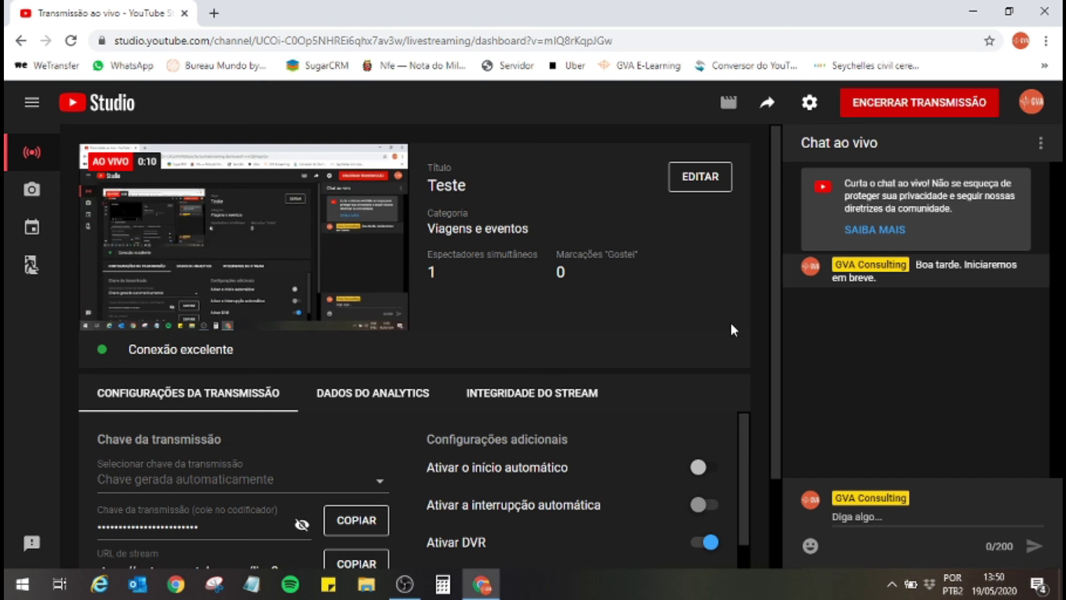
End the Teste live stream in YouTube Studio and confirm stopping it
left_click(921, 110)
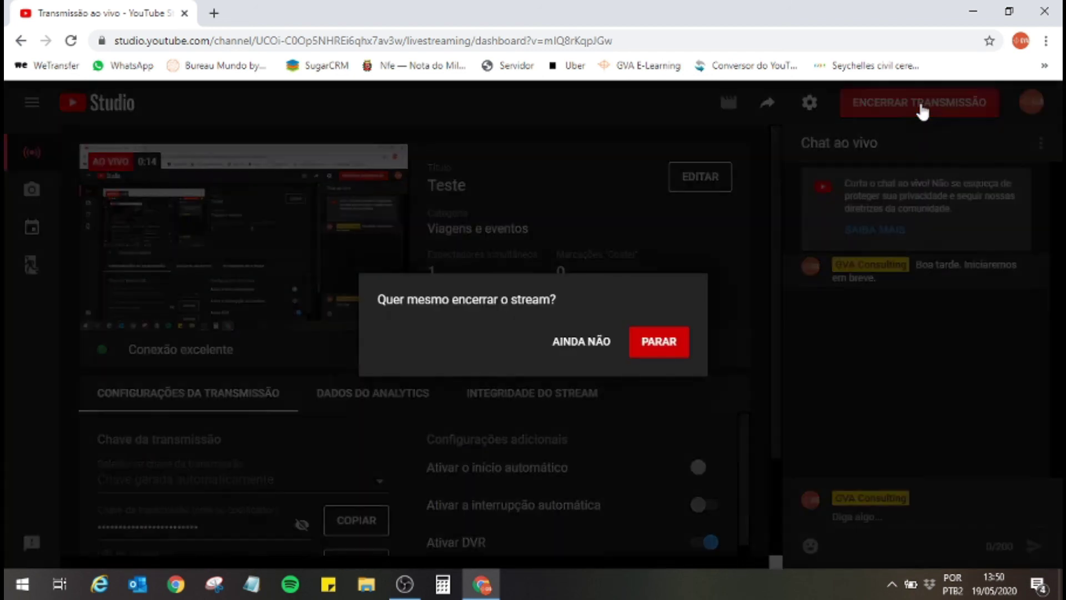
left_click(674, 358)
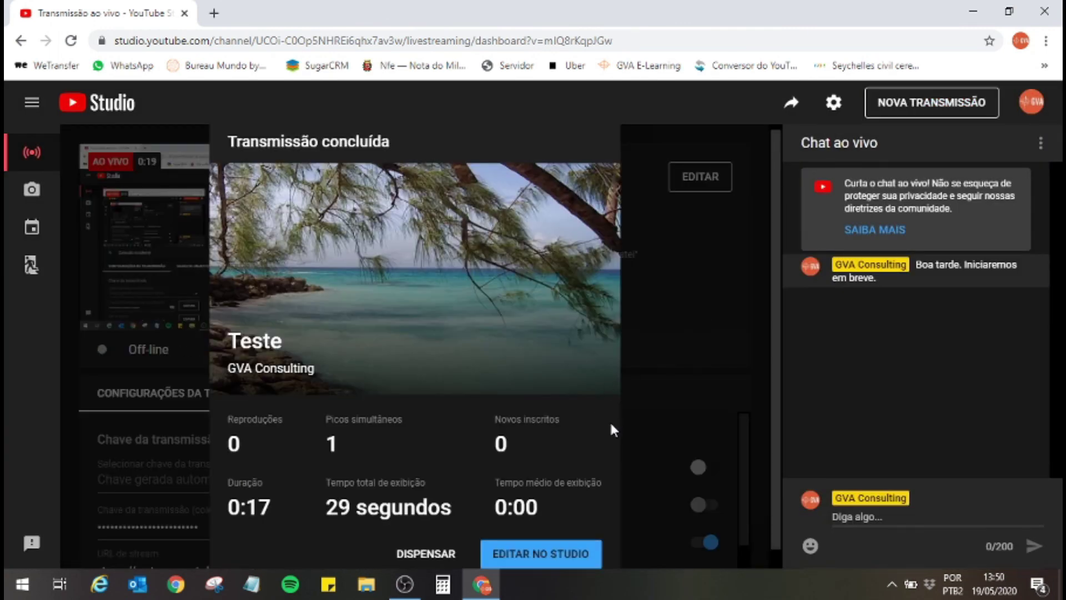
Review the ended Teste stream's summary, checking its total watch time and duration
scroll(610, 421, "down", 1)
triple_click(329, 475)
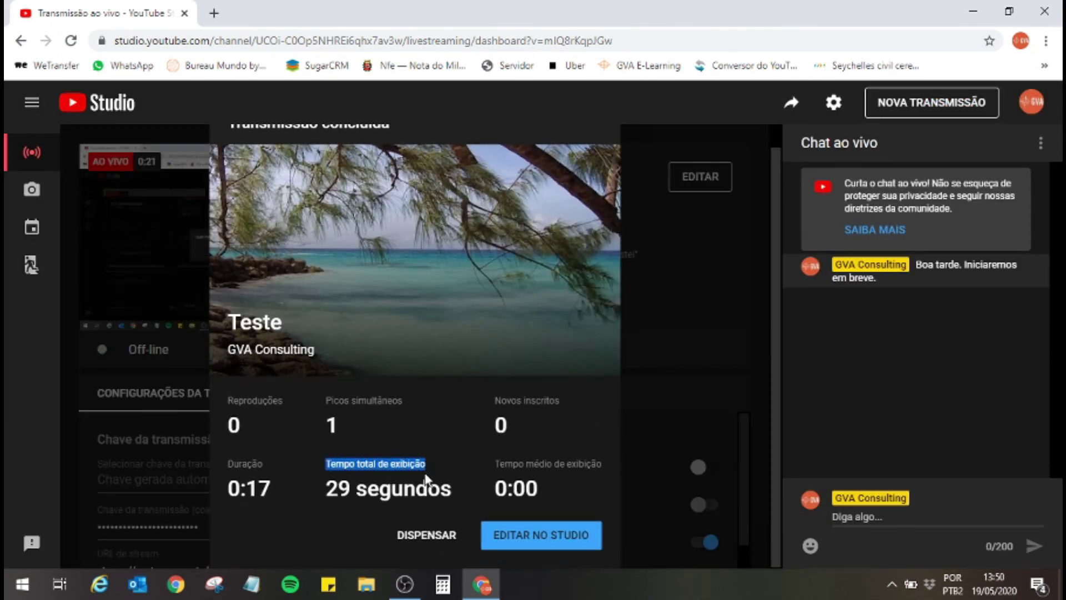
left_click_drag(226, 471, 276, 470)
left_click(296, 415)
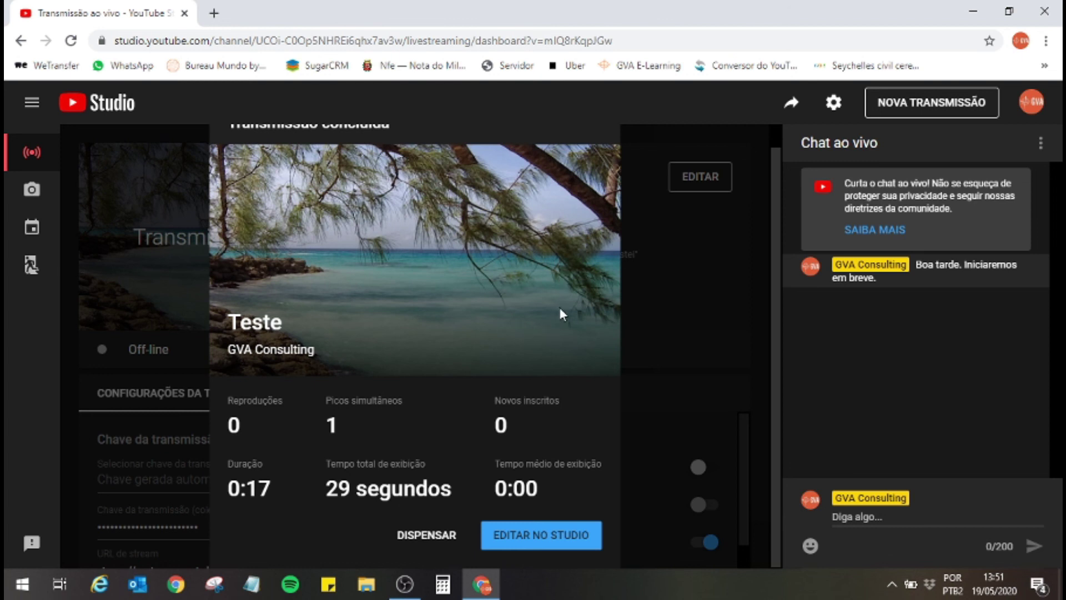
Switch to OBS and stop the streaming output while leaving the recording running
left_click(400, 593)
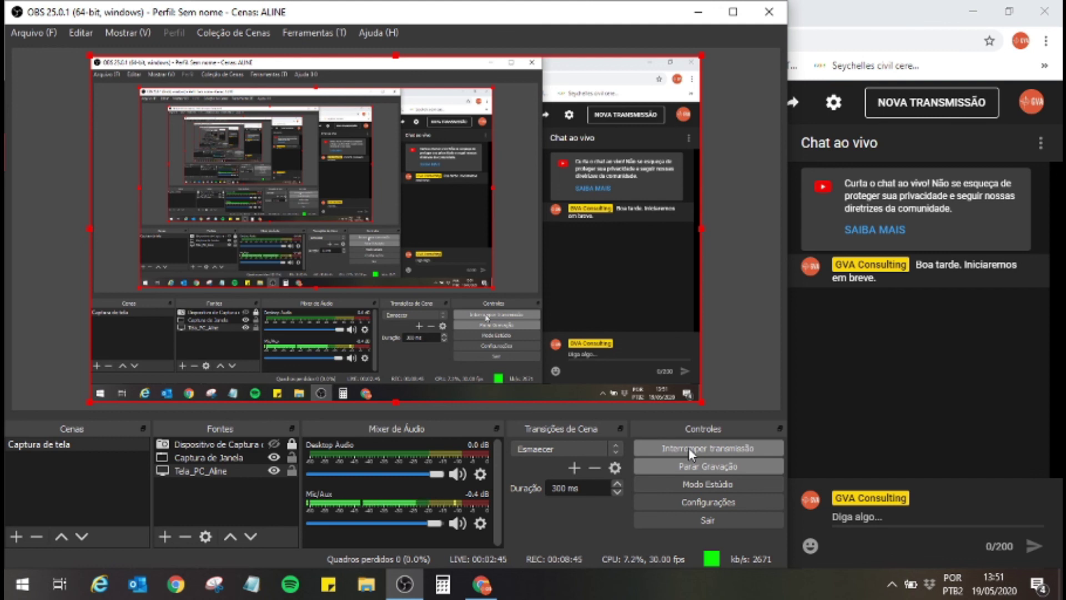
mouse_move(515, 19)
left_mouse_down()
mouse_move(531, 19)
mouse_move(509, 18)
left_mouse_up()
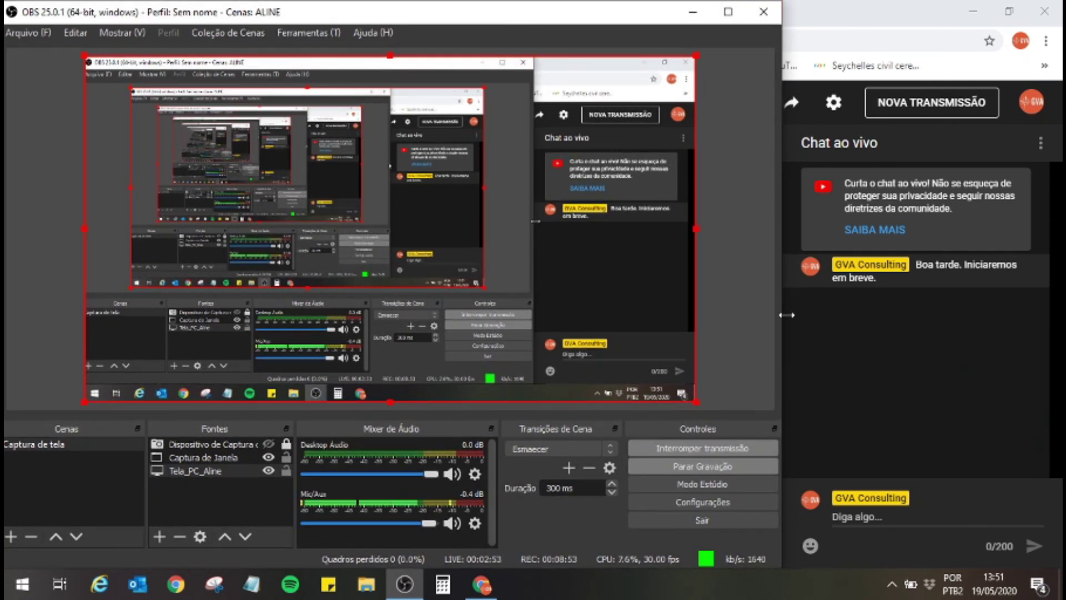
mouse_move(781, 435)
left_mouse_down()
mouse_move(718, 436)
mouse_move(765, 435)
left_mouse_up()
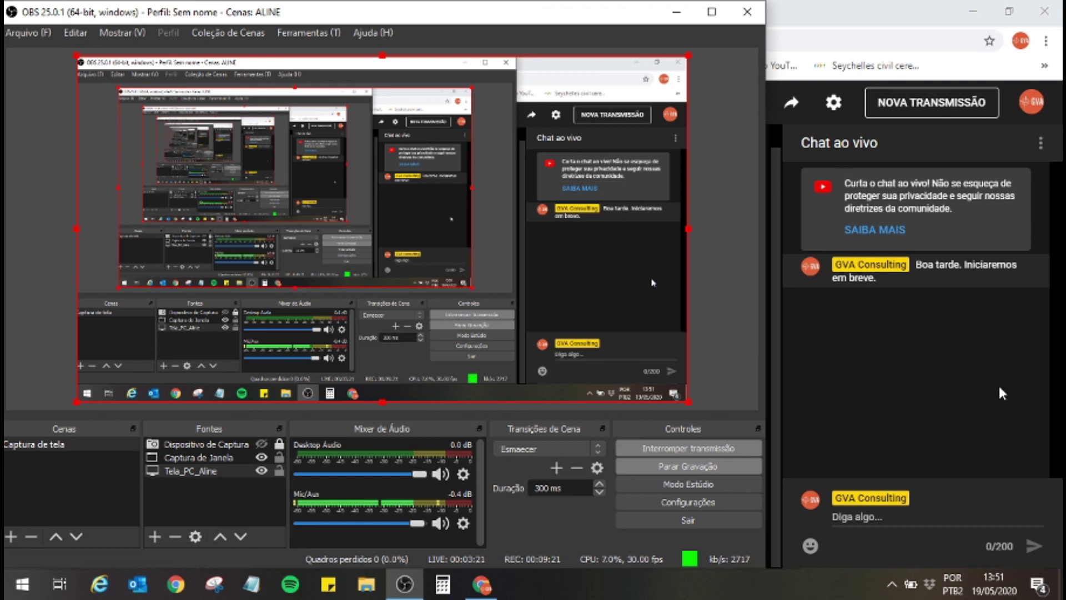
left_click(669, 449)
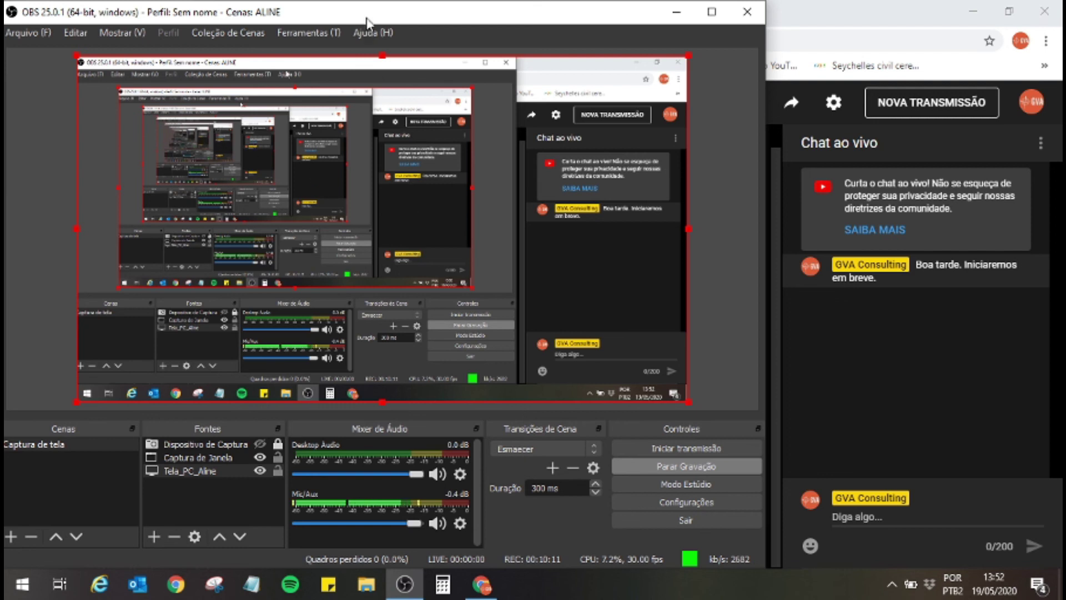
Move the OBS window slightly and briefly show the Dispositivo de Captura source before hiding it again
left_click_drag(366, 22, 394, 25)
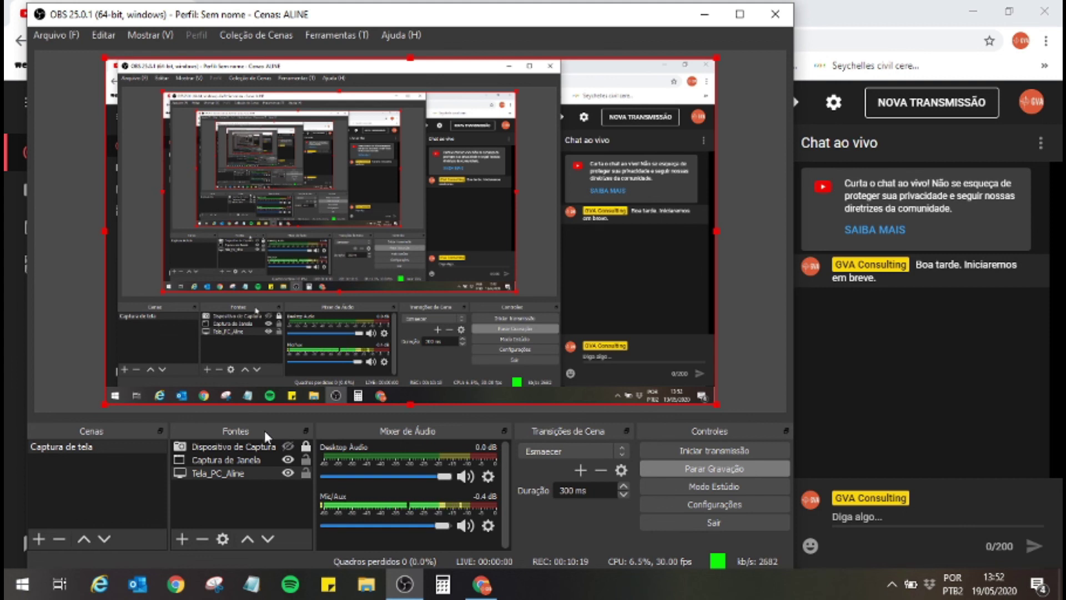
left_click(287, 448)
left_click(287, 449)
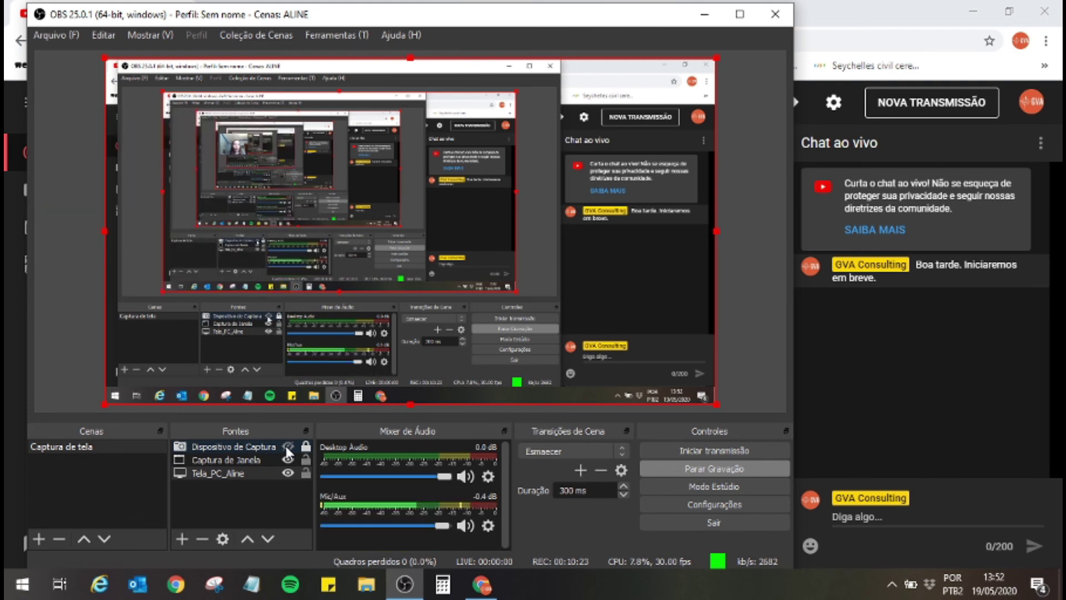